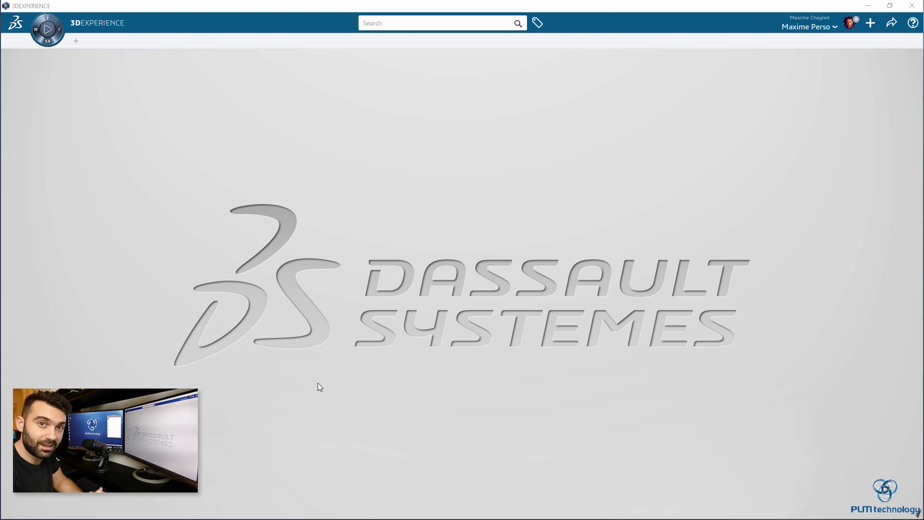
# Create a new physical product titled 'Flexible Pipe Assembly'
pyautogui.click(871, 23)
pyautogui.click(839, 67)
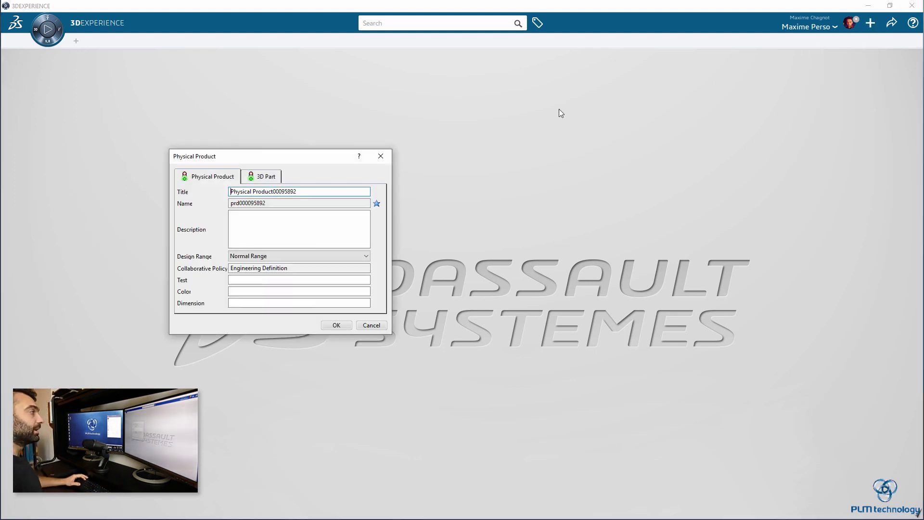
pyautogui.tripleClick(322, 190)
pyautogui.write('Flexible Pipe Assembly')
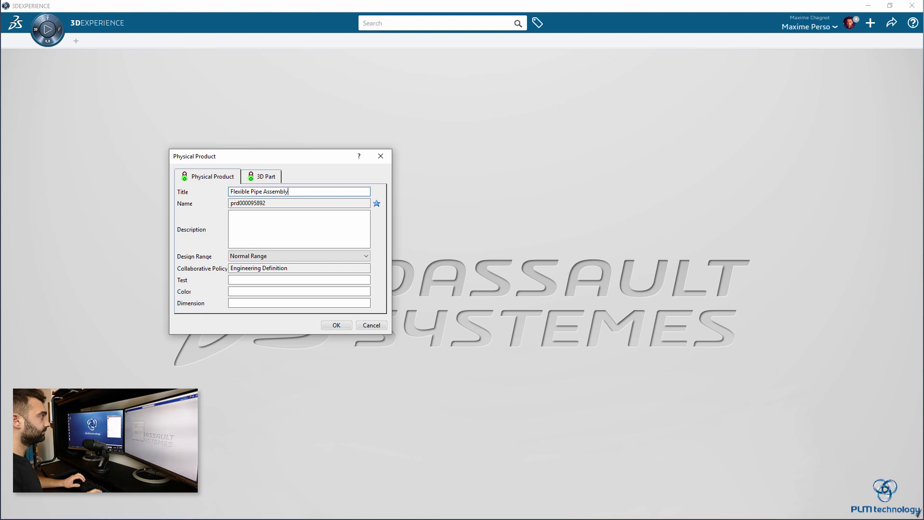
pyautogui.press('Return')
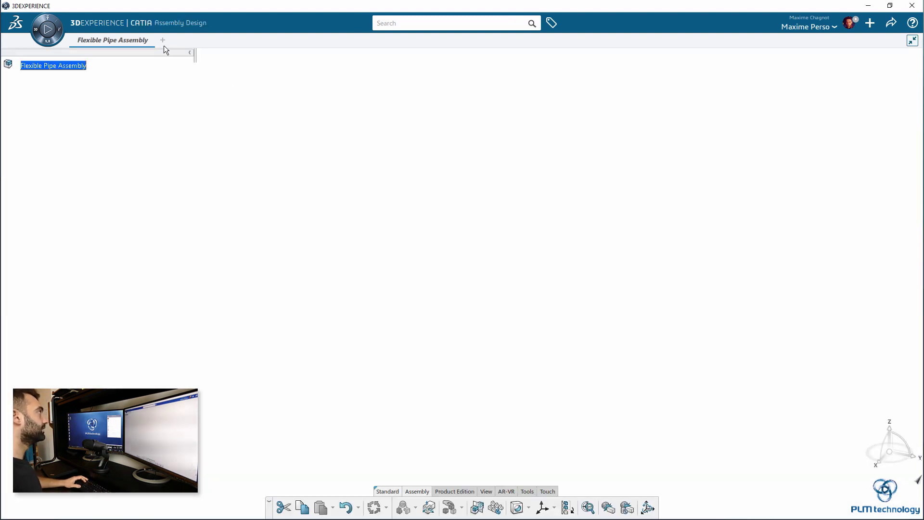
# Insert a new 3D part titled 'Fixed Socket' into the assembly
pyautogui.rightClick(61, 68)
pyautogui.moveTo(77, 271)
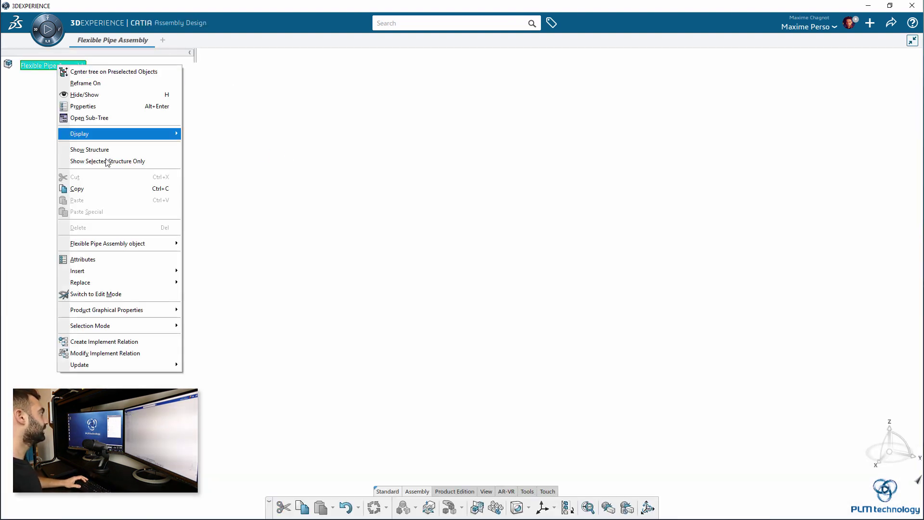
pyautogui.click(229, 294)
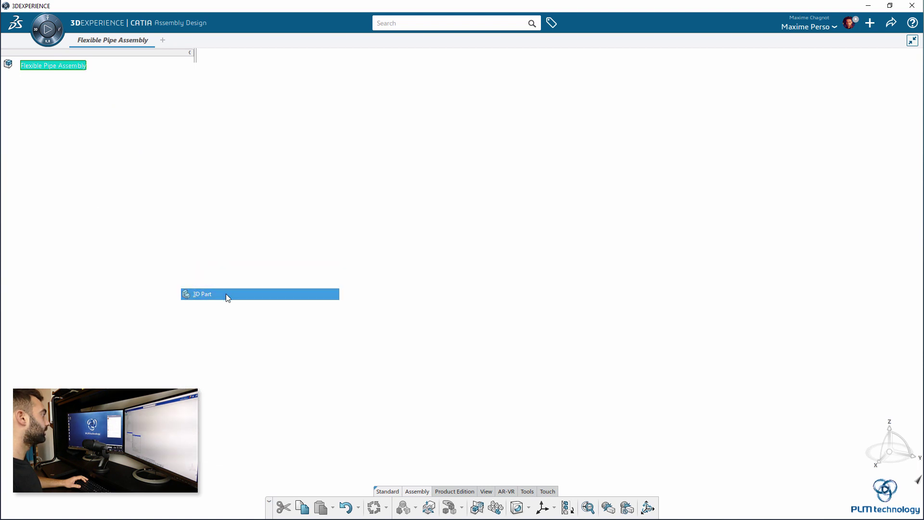
pyautogui.write('F')
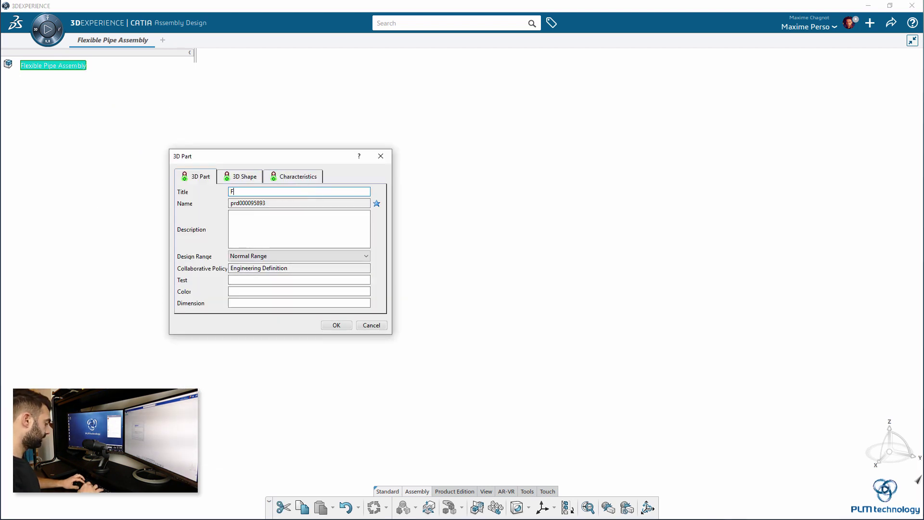
pyautogui.write('ixed Sock')
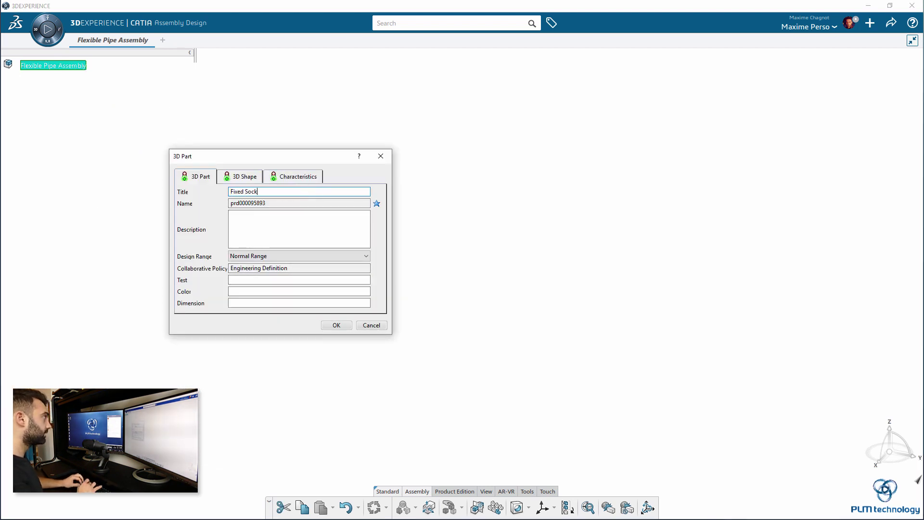
pyautogui.write('et')
pyautogui.press('Return')
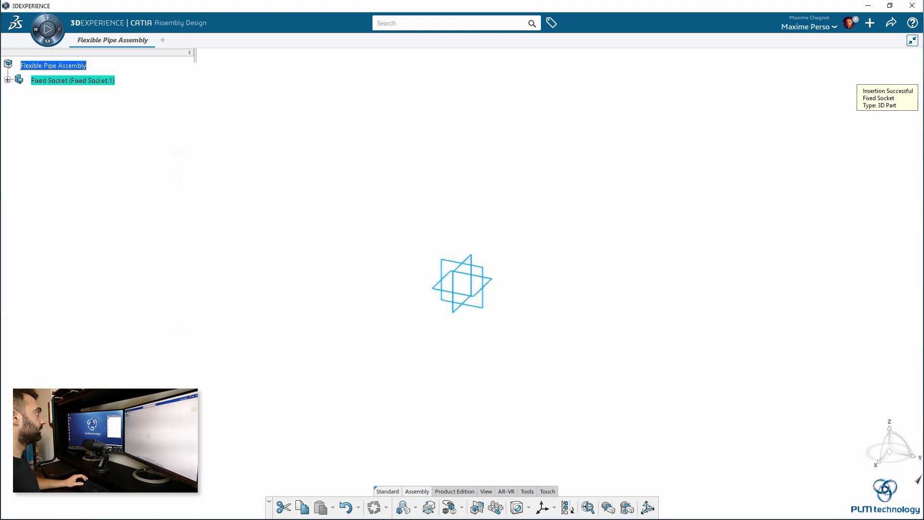
# Open the Fixed Socket's 3D shape and start a sketch on the yz plane
pyautogui.click(8, 79)
pyautogui.doubleClick(61, 95)
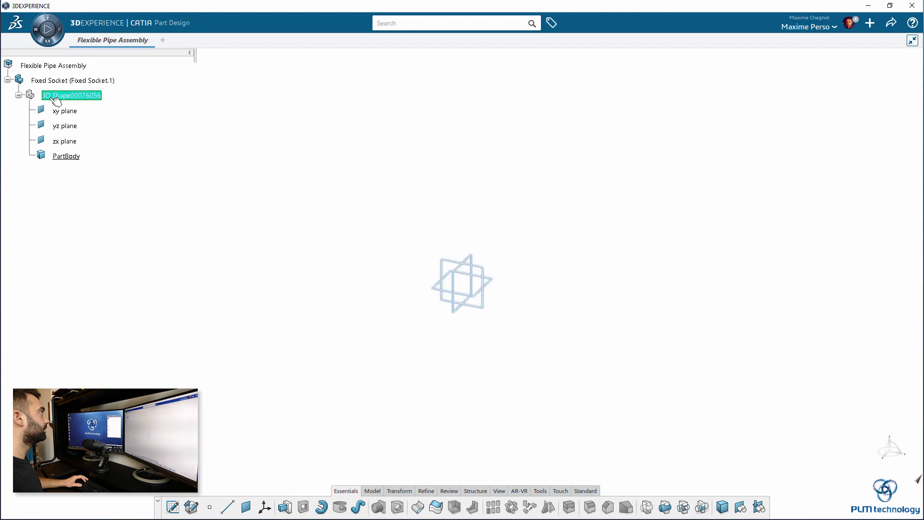
pyautogui.click(483, 301)
pyautogui.click(549, 279)
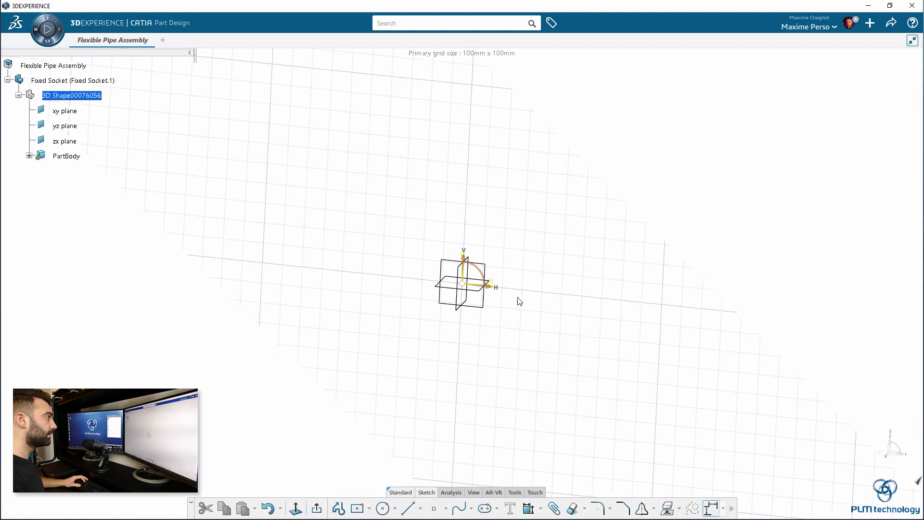
pyautogui.scroll(3, 481, 270)
pyautogui.scroll(3, 337, 313)
pyautogui.scroll(3, 274, 373)
# Draw the closed stepped half-profile with its two slanted collars
pyautogui.click(274, 328)
pyautogui.click(546, 327)
pyautogui.click(546, 307)
pyautogui.click(485, 260)
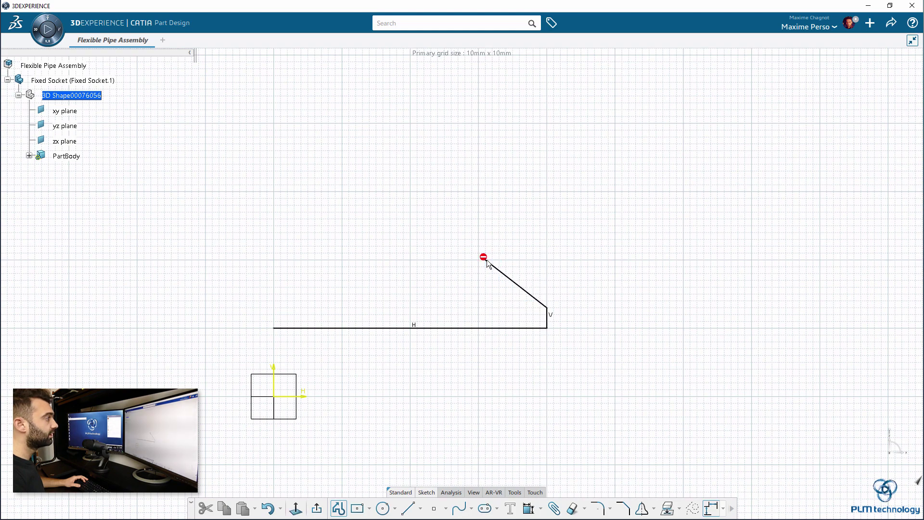
pyautogui.click(472, 306)
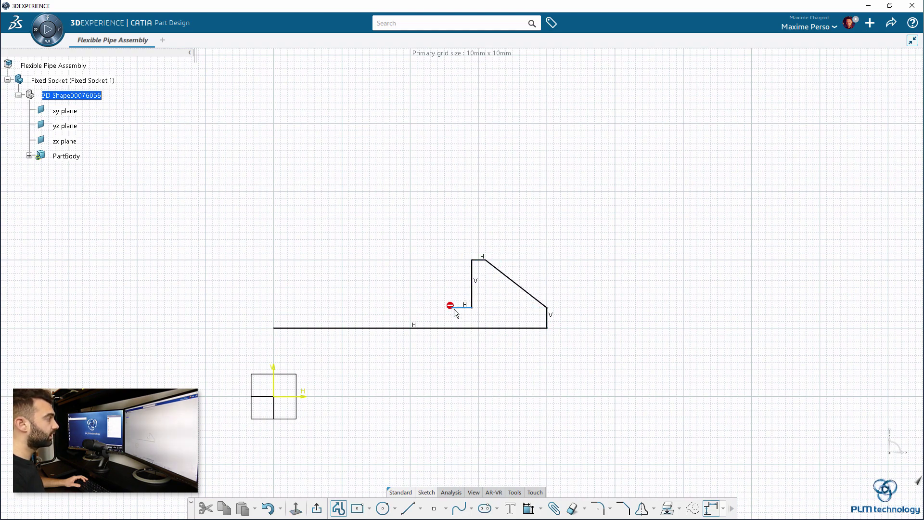
pyautogui.click(453, 301)
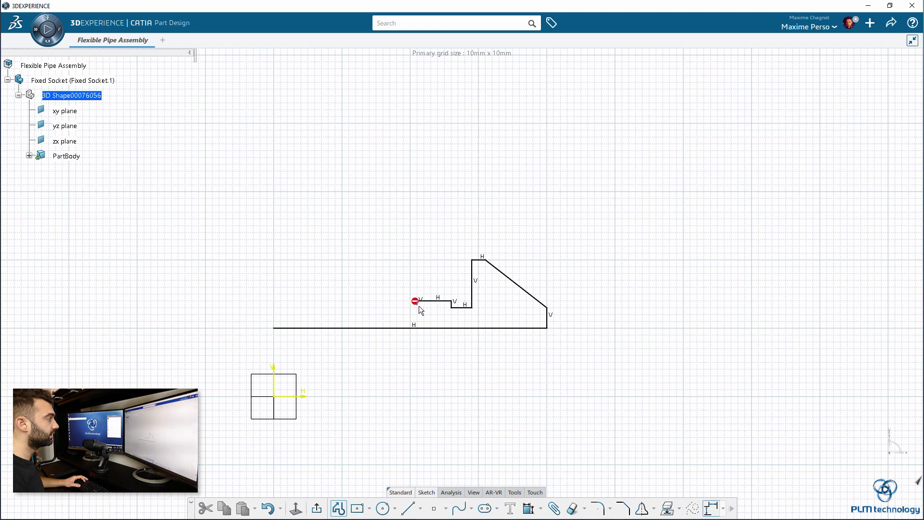
pyautogui.click(418, 305)
pyautogui.click(376, 304)
pyautogui.click(342, 260)
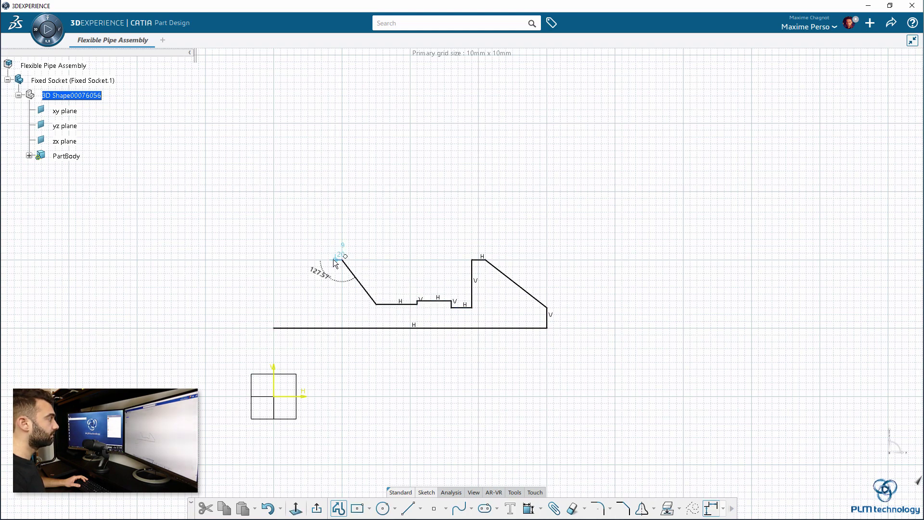
pyautogui.click(335, 301)
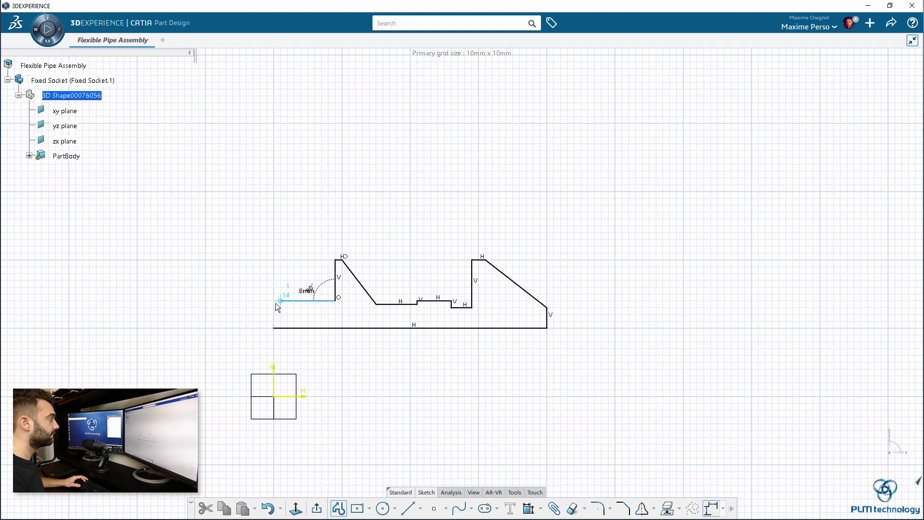
pyautogui.click(274, 301)
pyautogui.click(274, 328)
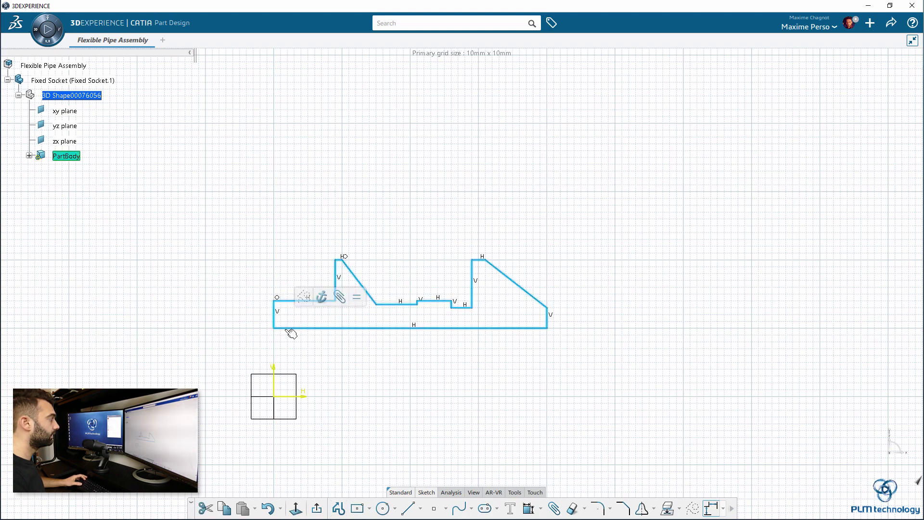
# Dimension the short top edge 20 mm above the horizontal axis
pyautogui.moveTo(408, 389); pyautogui.dragTo(410, 370, button='middle')
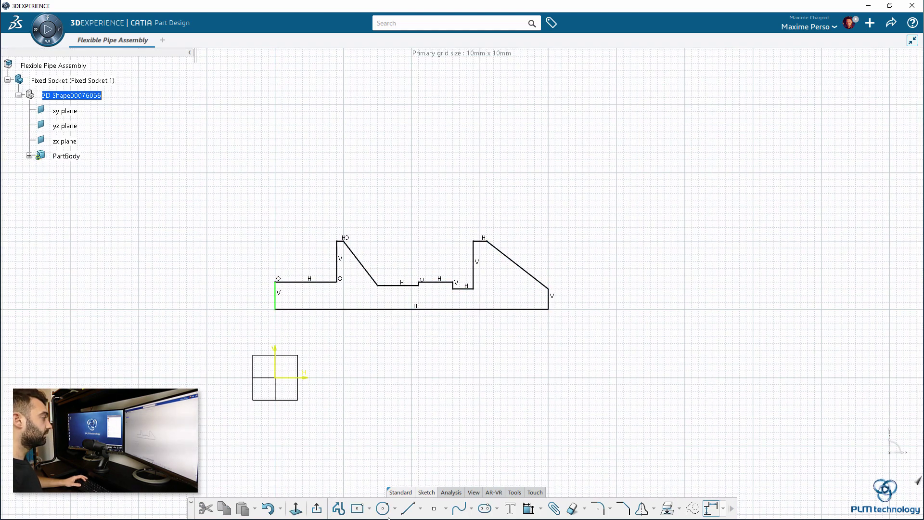
pyautogui.click(485, 242)
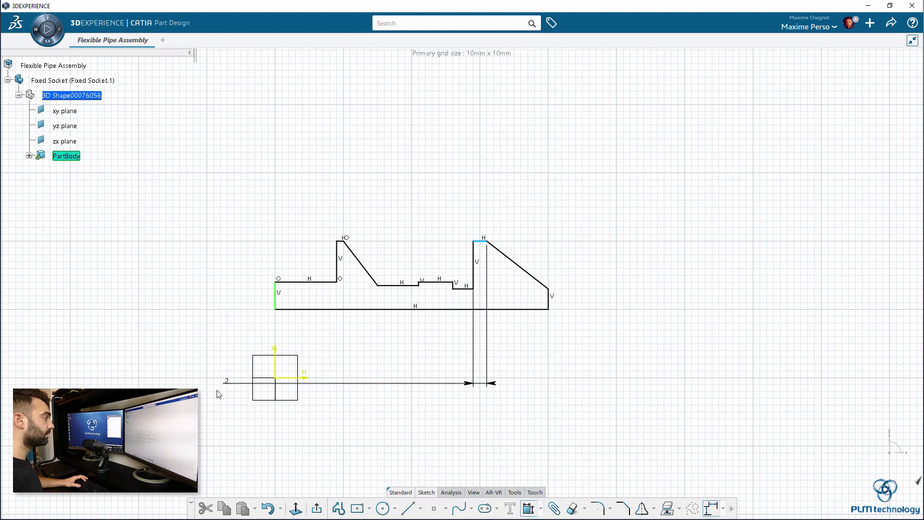
pyautogui.click(257, 377)
pyautogui.click(194, 311)
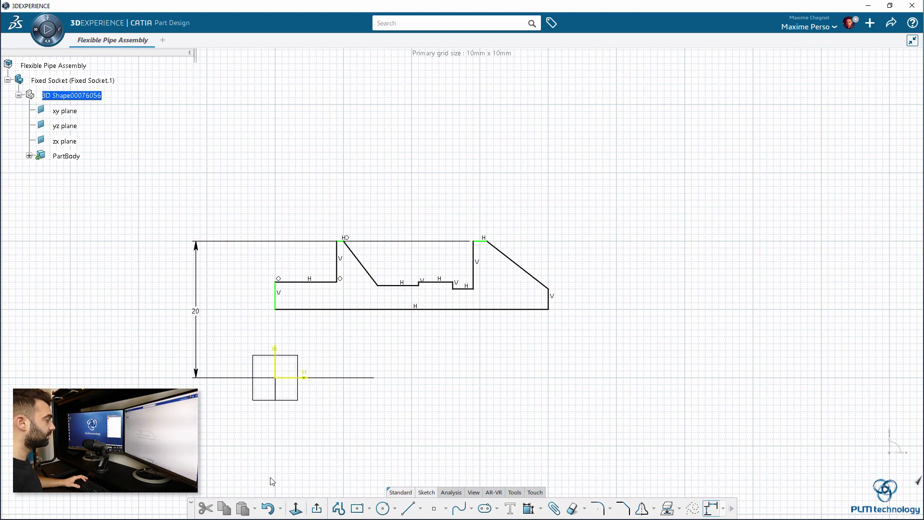
# Exit the sketch and revolve the profile 360° as a Shaft about the inserted Y Axis
pyautogui.click(318, 509)
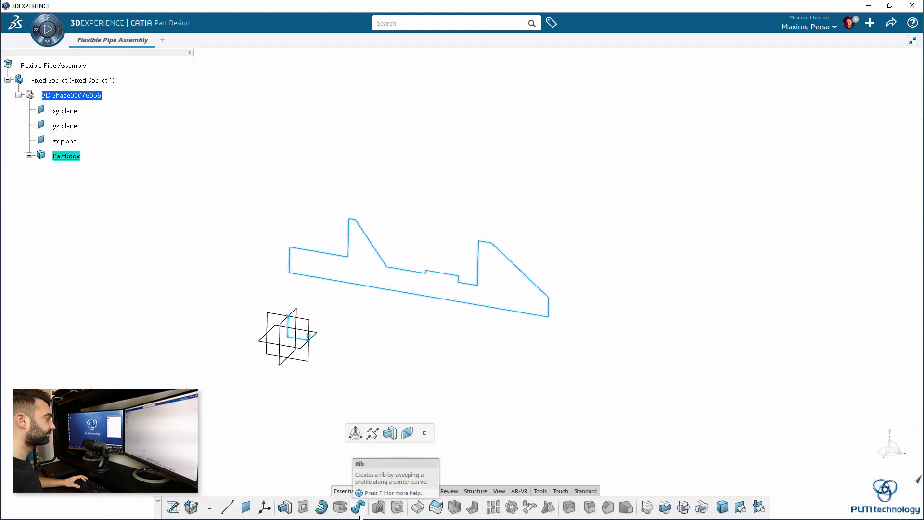
pyautogui.click(322, 508)
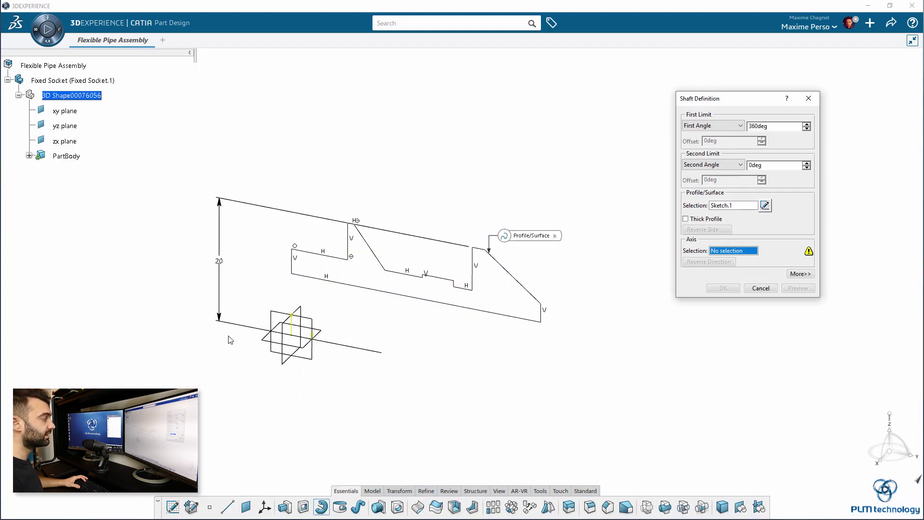
pyautogui.rightClick(732, 251)
pyautogui.moveTo(767, 257)
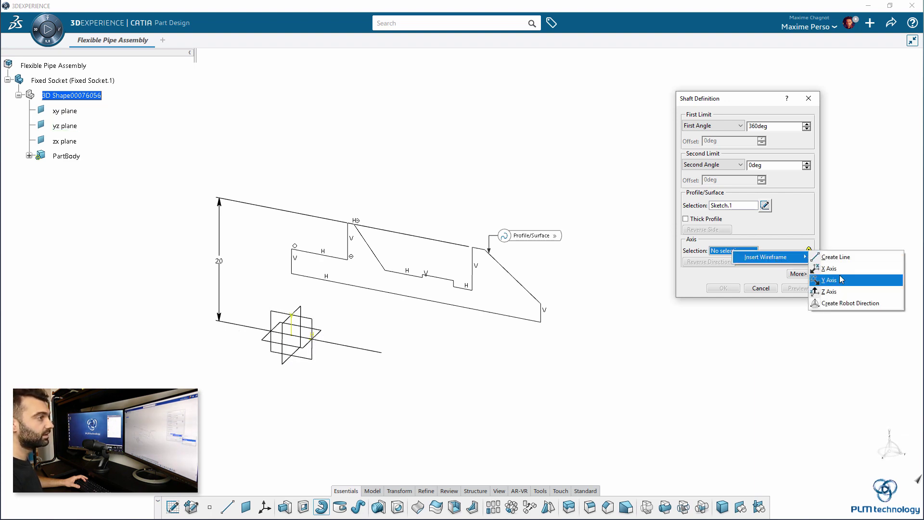
pyautogui.click(836, 281)
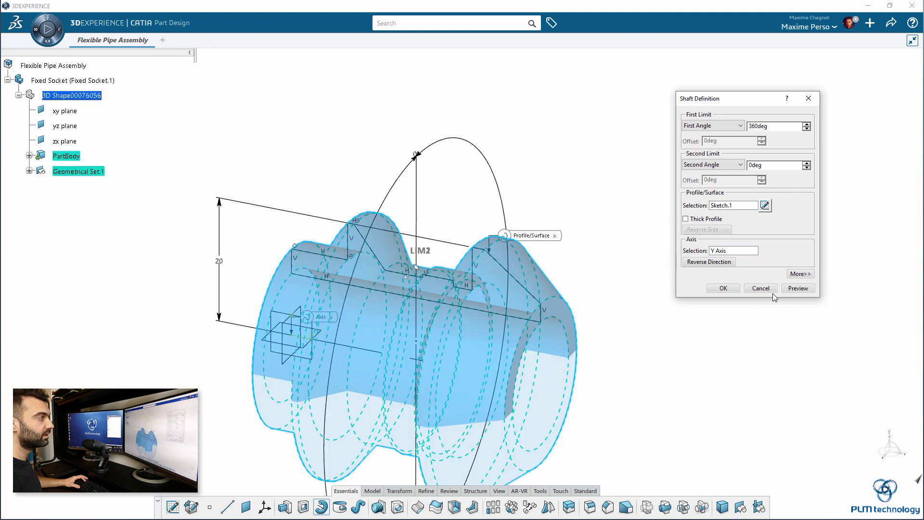
pyautogui.click(723, 288)
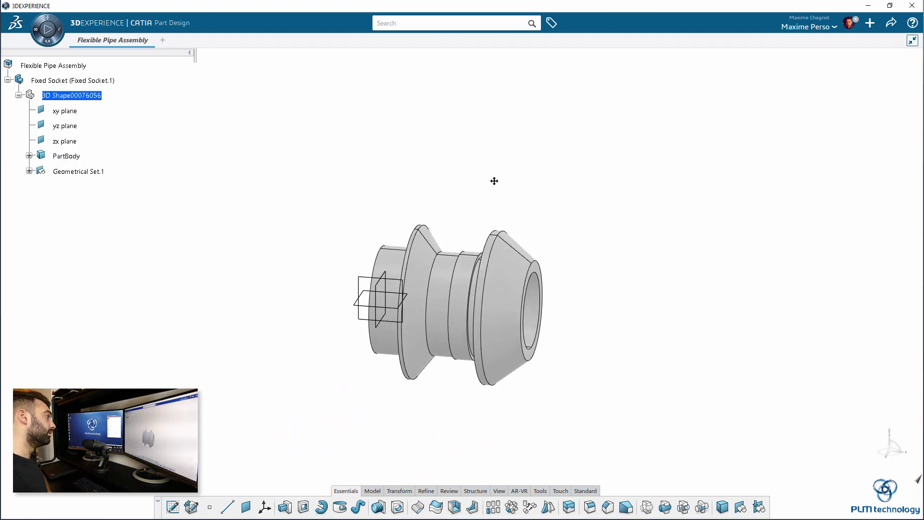
pyautogui.moveTo(544, 175)
pyautogui.mouseDown(button='middle')
pyautogui.moveTo(532, 190)
pyautogui.moveTo(469, 182)
pyautogui.mouseUp(button='middle')
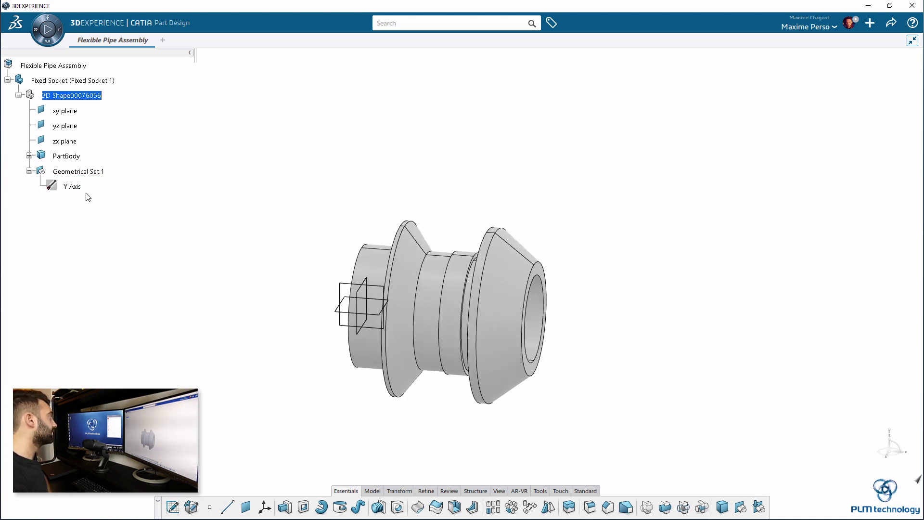
pyautogui.moveTo(195, 298)
pyautogui.mouseDown(button='middle')
pyautogui.moveTo(205, 270)
pyautogui.moveTo(184, 259)
pyautogui.moveTo(192, 250)
pyautogui.mouseUp(button='middle')
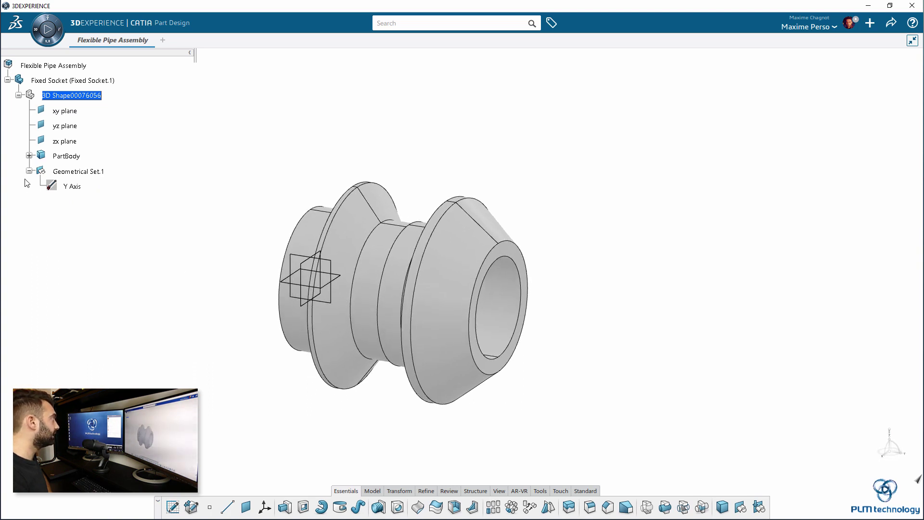
# Add a new geometrical set to the socket's 3D shape
pyautogui.click(76, 95)
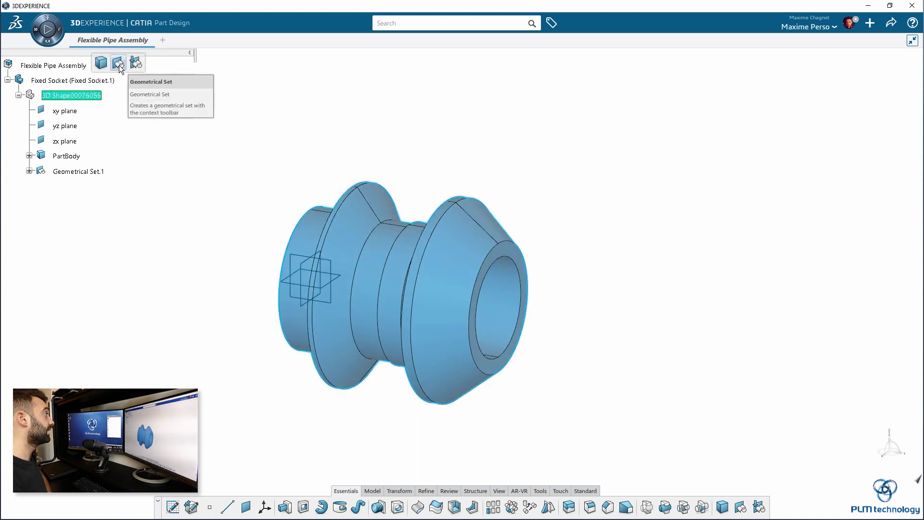
pyautogui.click(96, 96)
pyautogui.click(94, 93)
pyautogui.click(91, 97)
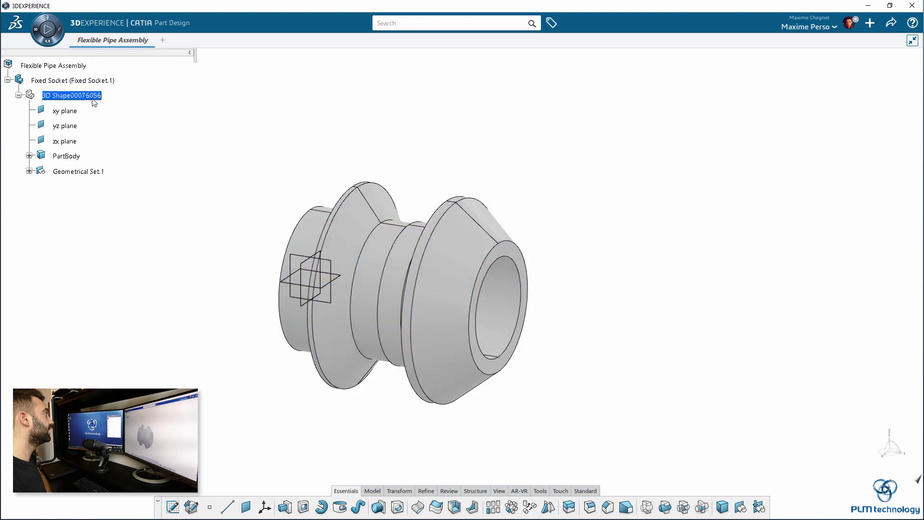
pyautogui.click(138, 65)
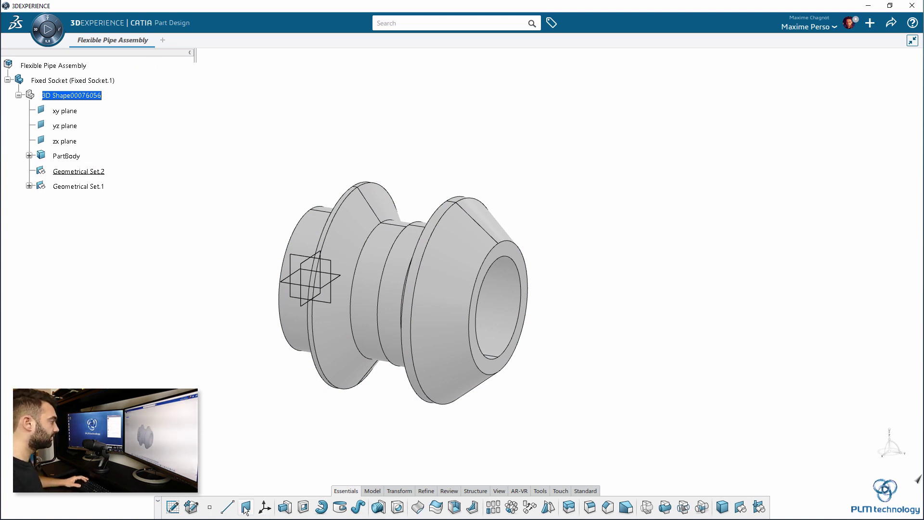
# Create a circle-centre point on the socket's inner bore edge
pyautogui.click(212, 508)
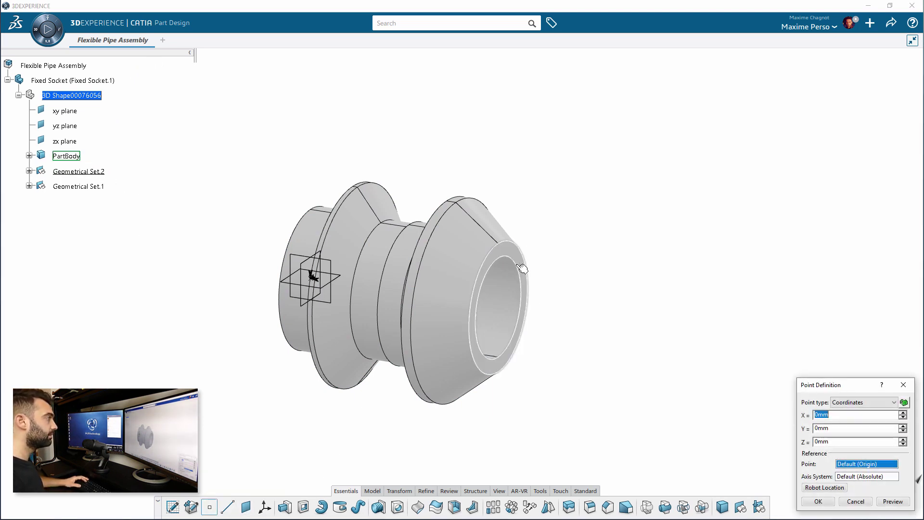
pyautogui.click(857, 402)
pyautogui.click(852, 440)
pyautogui.click(512, 261)
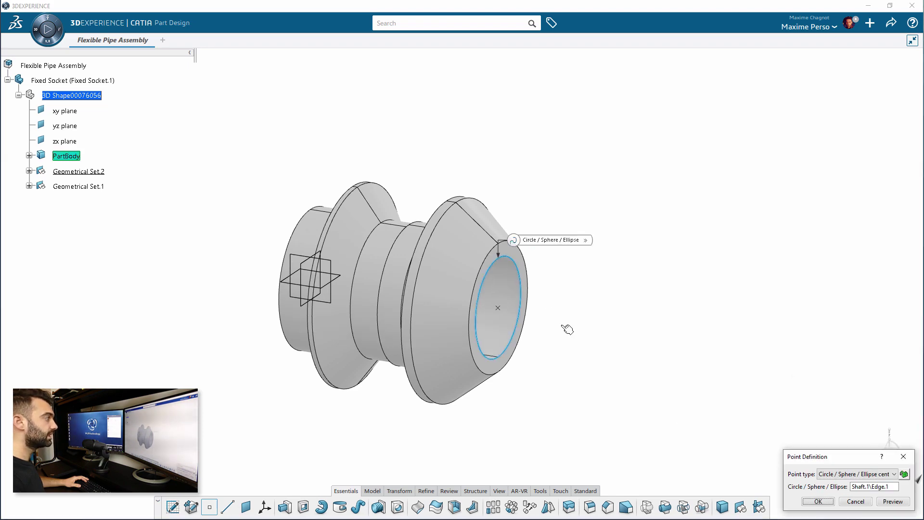
pyautogui.moveTo(582, 345)
pyautogui.mouseDown(button='middle')
pyautogui.moveTo(382, 320)
pyautogui.moveTo(356, 290)
pyautogui.moveTo(470, 326)
pyautogui.mouseUp(button='middle')
pyautogui.click(818, 501)
pyautogui.moveTo(607, 413); pyautogui.dragTo(568, 423, button='middle')
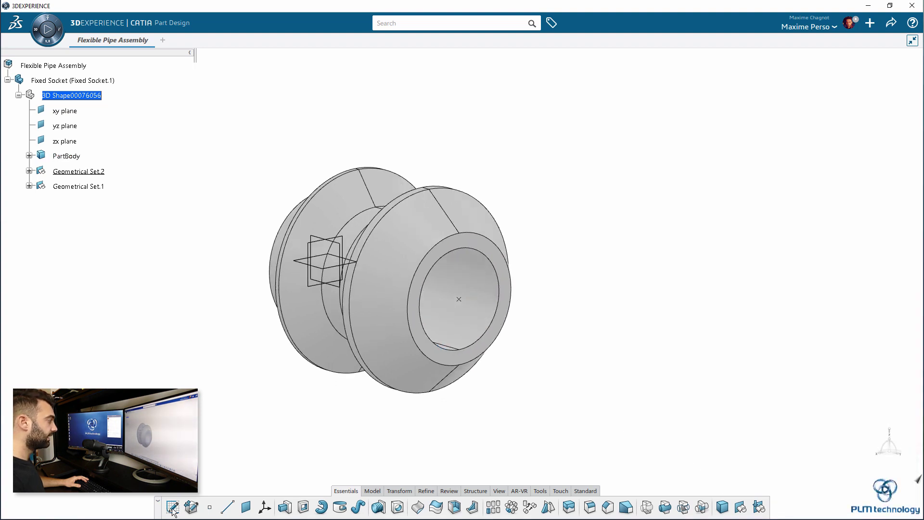
# Create a Point-Direction line from Point.1 along the reversed Y Axis, ending at 34 mm
pyautogui.click(227, 506)
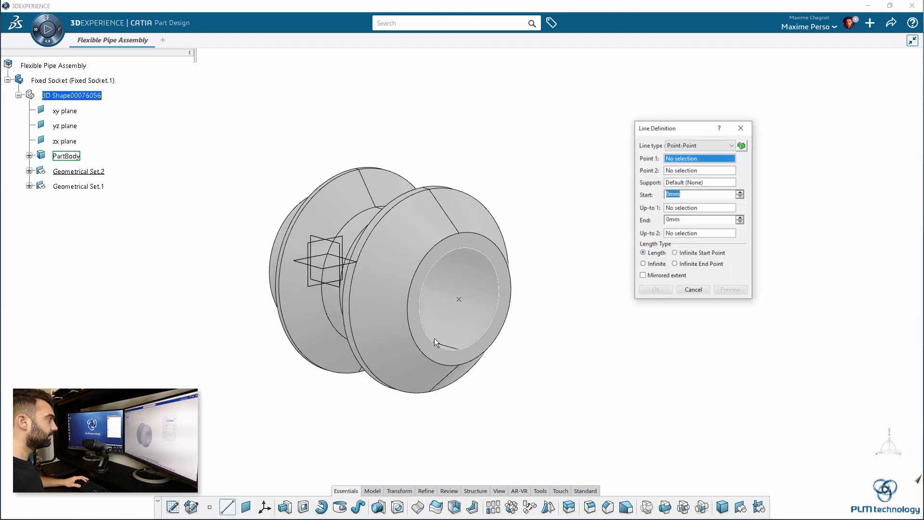
pyautogui.click(698, 145)
pyautogui.click(699, 163)
pyautogui.moveTo(563, 266)
pyautogui.mouseDown(button='middle')
pyautogui.moveTo(526, 324)
pyautogui.moveTo(553, 368)
pyautogui.moveTo(847, 499)
pyautogui.mouseUp(button='middle')
pyautogui.click(476, 312)
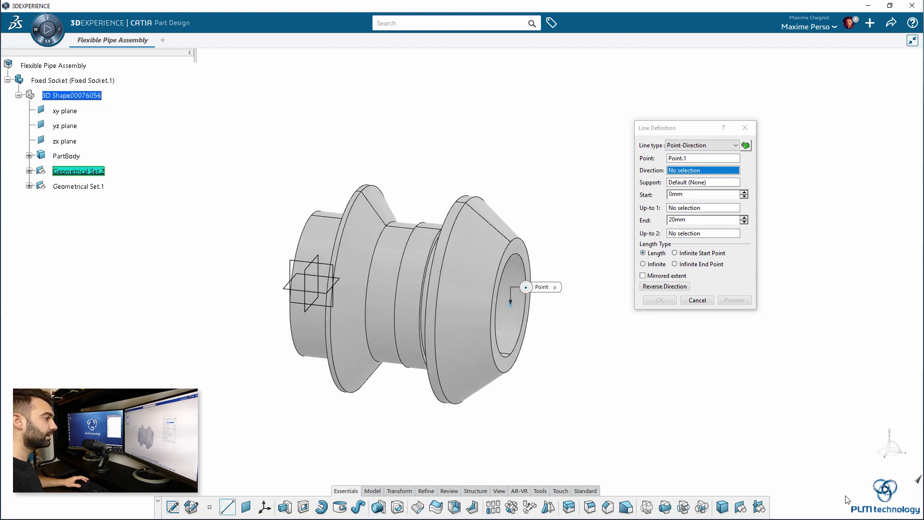
pyautogui.click(29, 186)
pyautogui.click(72, 201)
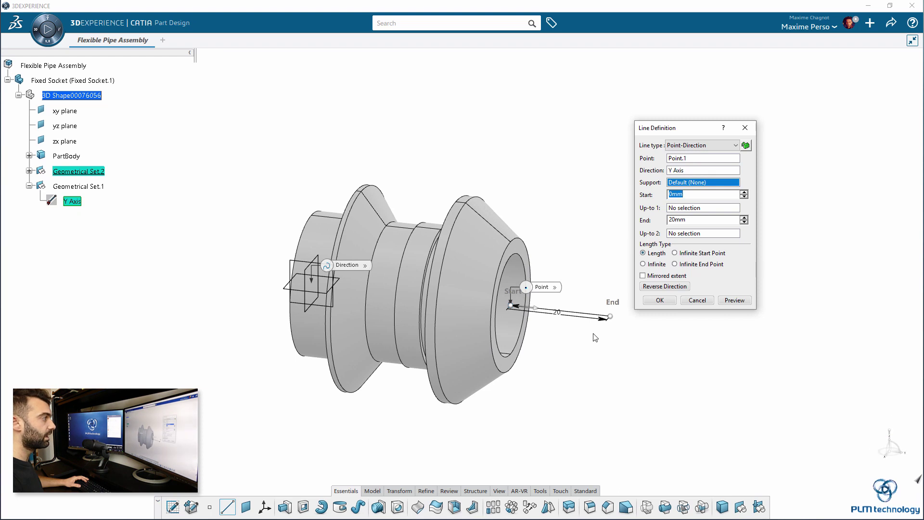
pyautogui.click(669, 286)
pyautogui.moveTo(553, 357); pyautogui.dragTo(615, 311, button='middle')
pyautogui.moveTo(429, 287); pyautogui.dragTo(358, 284)
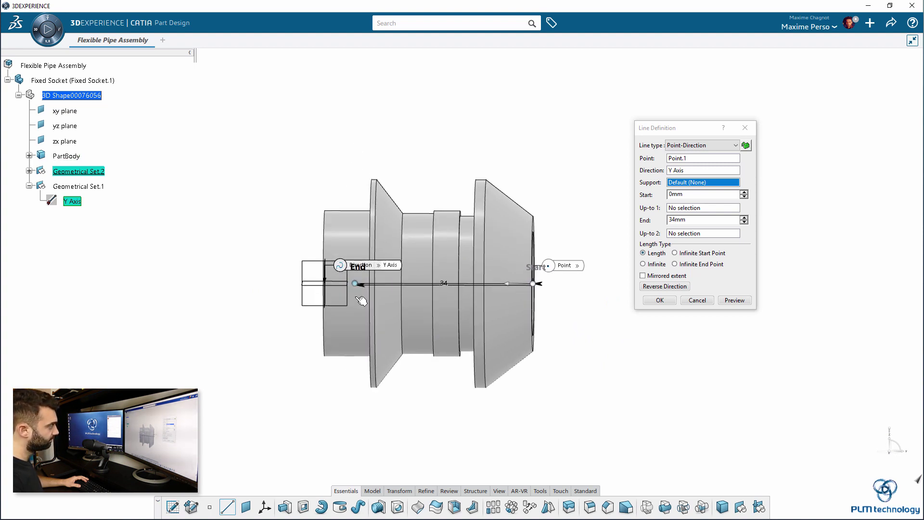
pyautogui.click(661, 300)
pyautogui.moveTo(174, 371); pyautogui.dragTo(140, 324, button='middle')
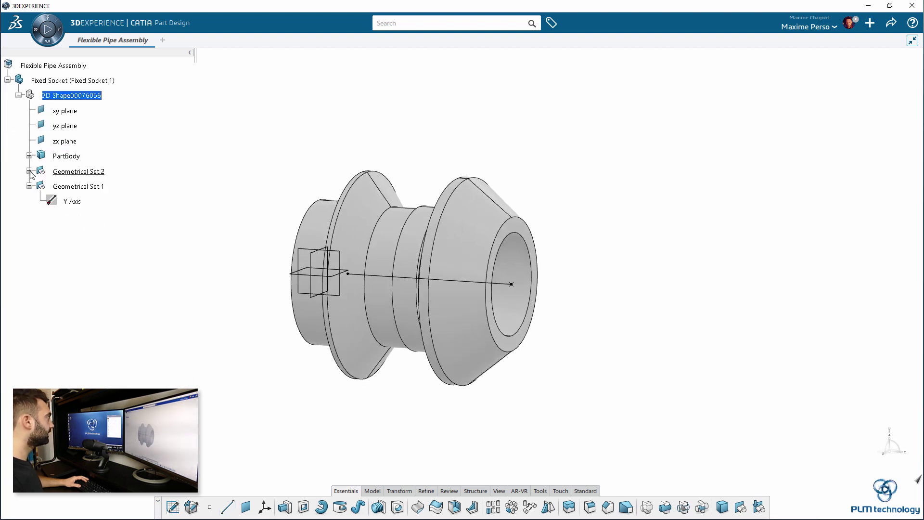
# Give Point.1 a magenta filled-square symbol
pyautogui.click(29, 171)
pyautogui.click(80, 188)
pyautogui.rightClick(77, 188)
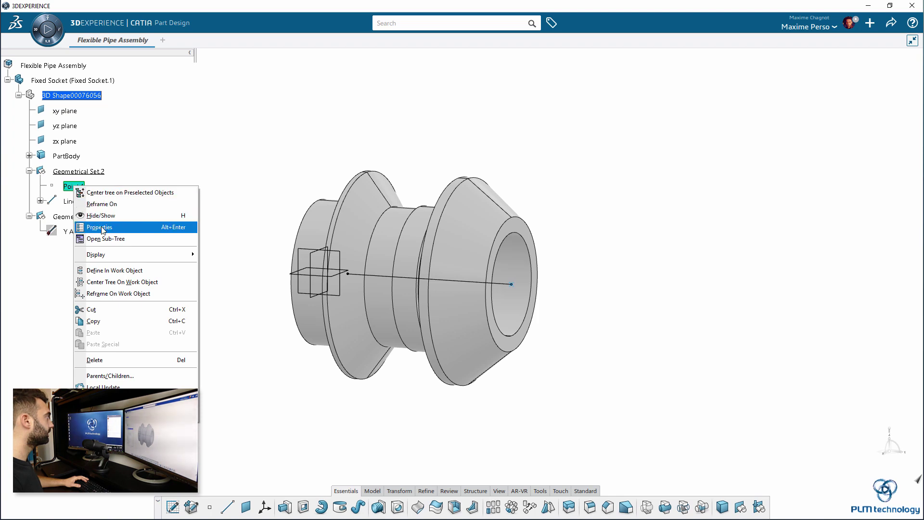
pyautogui.click(120, 226)
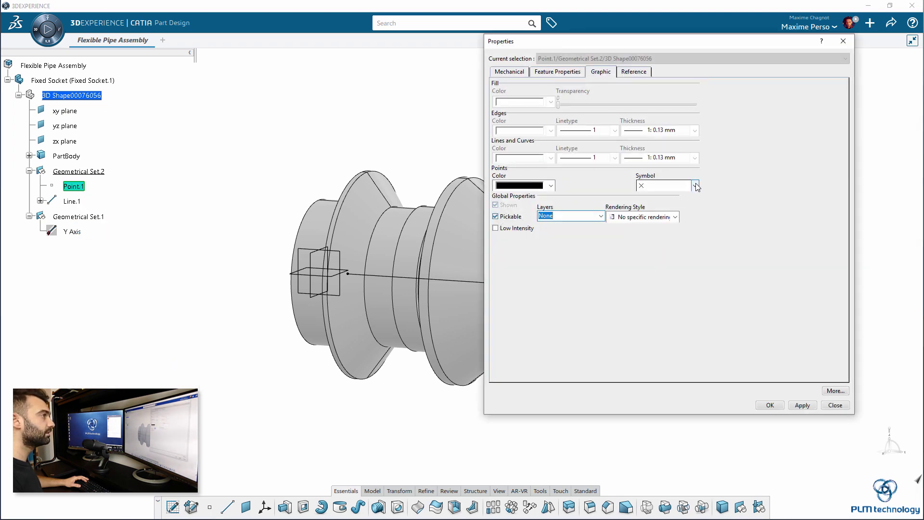
pyautogui.click(674, 186)
pyautogui.click(667, 242)
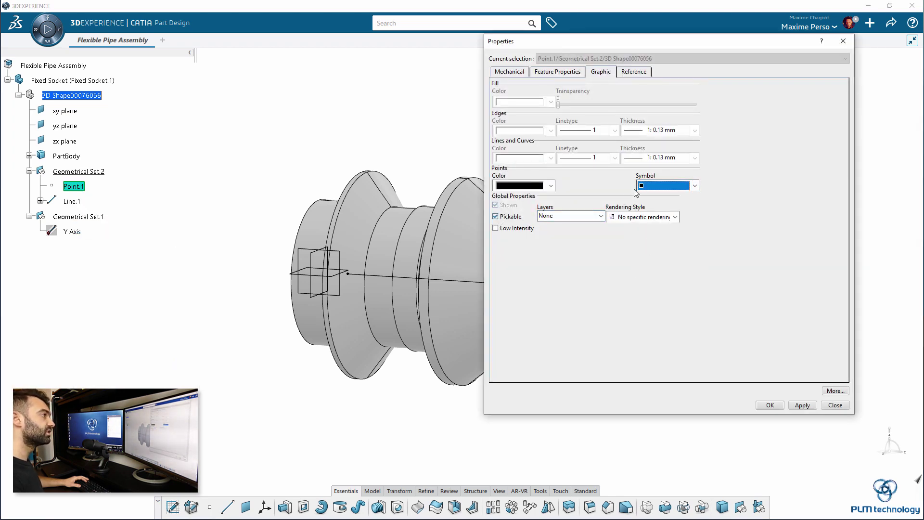
pyautogui.click(551, 186)
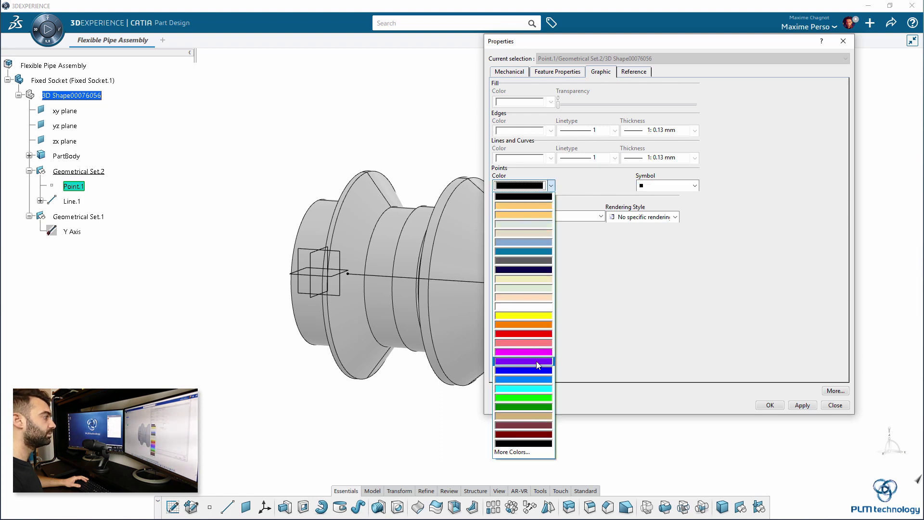
pyautogui.click(527, 361)
pyautogui.click(770, 405)
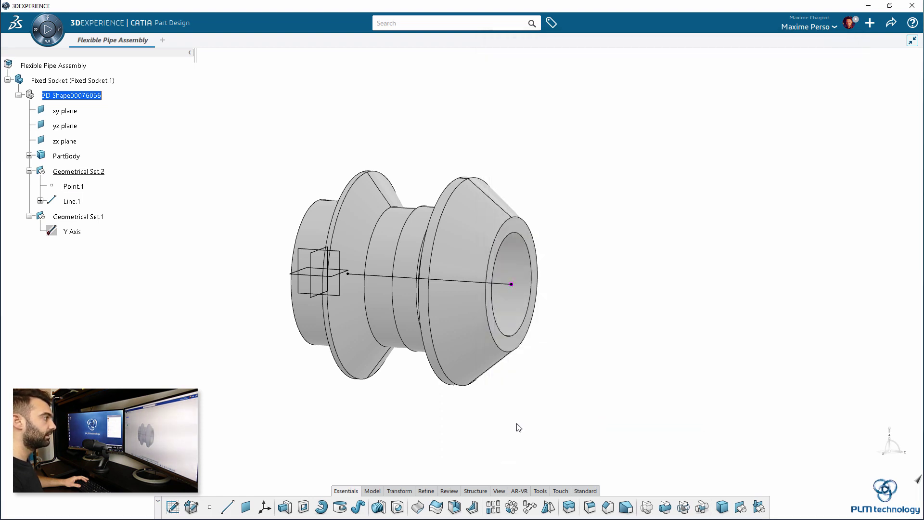
# Colour Line.1 magenta
pyautogui.rightClick(73, 201)
pyautogui.click(105, 241)
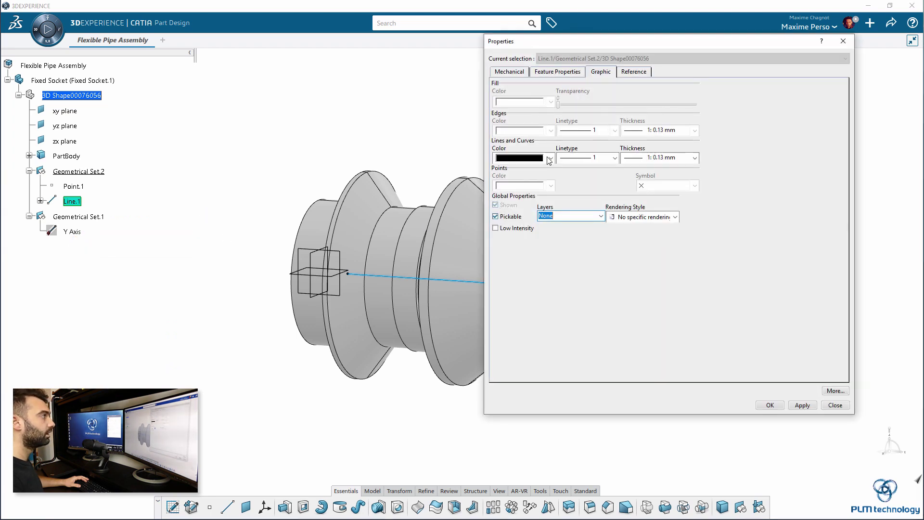
pyautogui.click(551, 158)
pyautogui.click(524, 324)
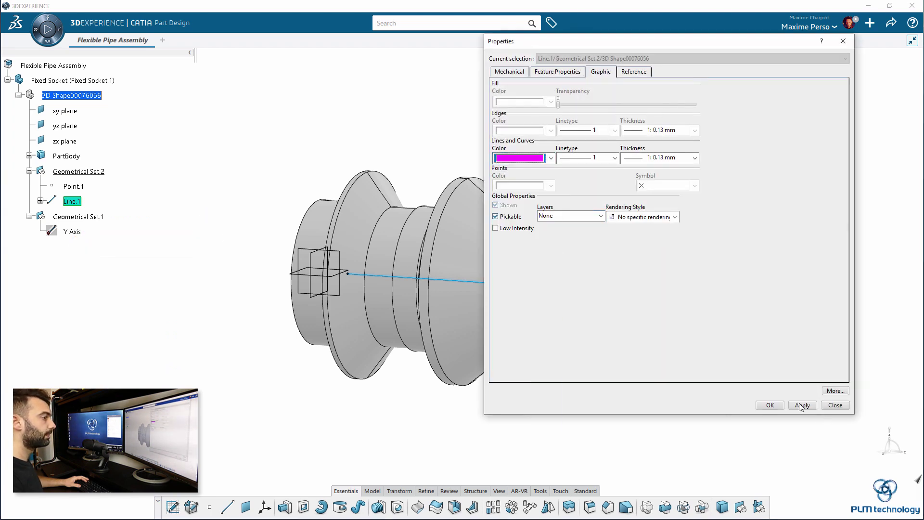
pyautogui.click(770, 405)
# Select the xy, yz and zx reference planes together
pyautogui.moveTo(664, 186); pyautogui.dragTo(616, 215, button='middle')
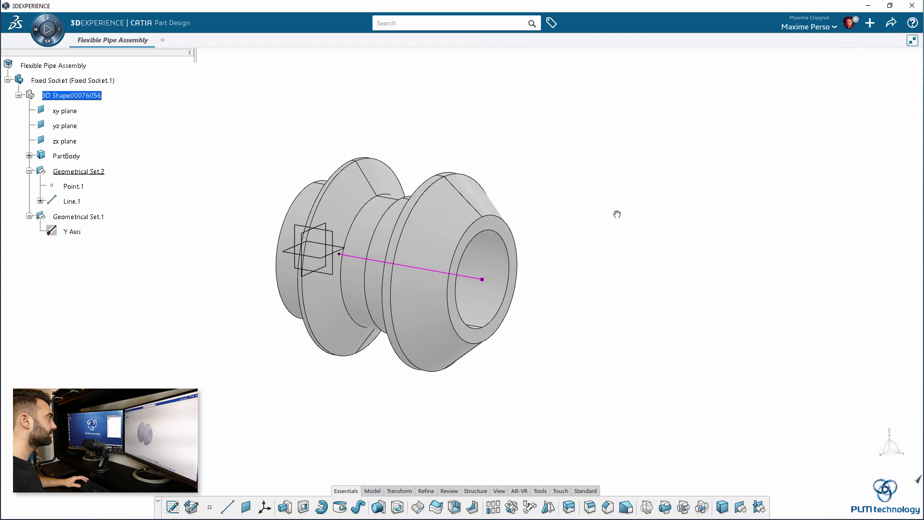
pyautogui.moveTo(202, 346); pyautogui.dragTo(224, 230, button='middle')
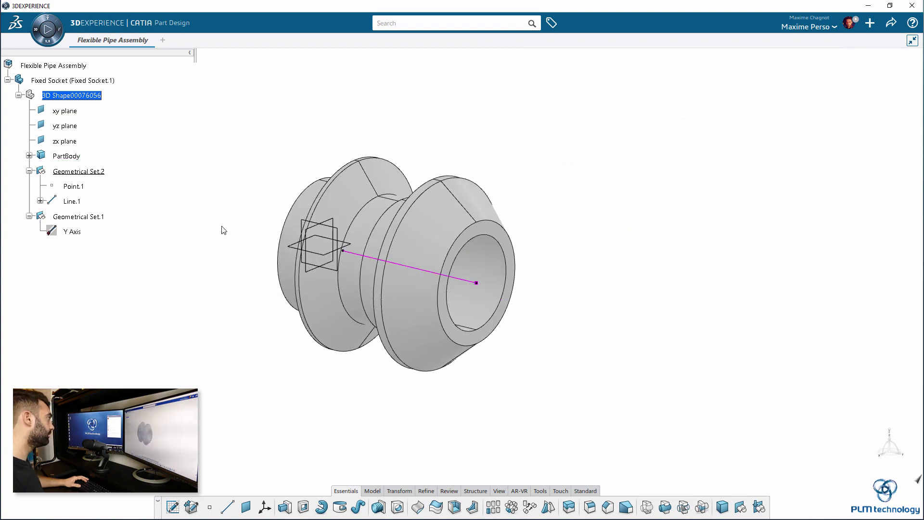
pyautogui.click(65, 110)
pyautogui.keyDown('shift'); pyautogui.click(65, 141); pyautogui.keyUp('shift')
pyautogui.rightClick(66, 141)
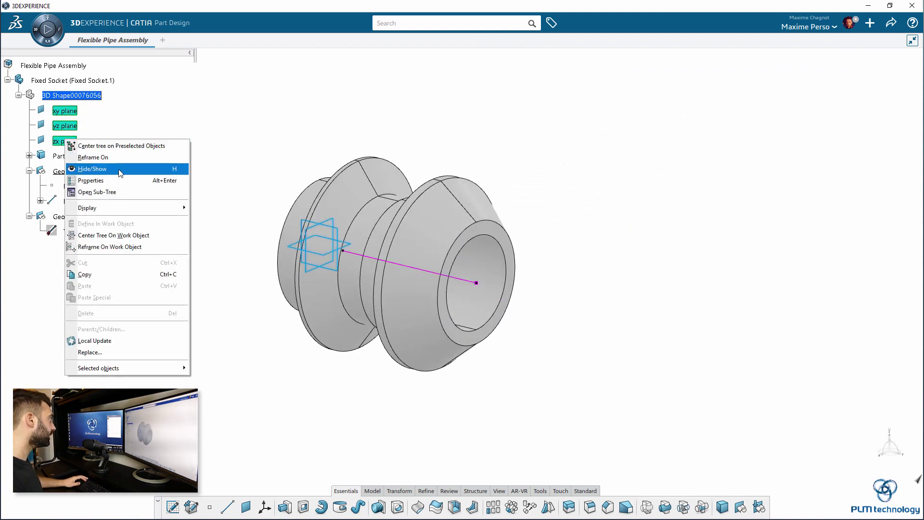
# Hide the three reference planes and switch to editing the whole assembly
pyautogui.click(114, 171)
pyautogui.moveTo(233, 124); pyautogui.dragTo(249, 129, button='middle')
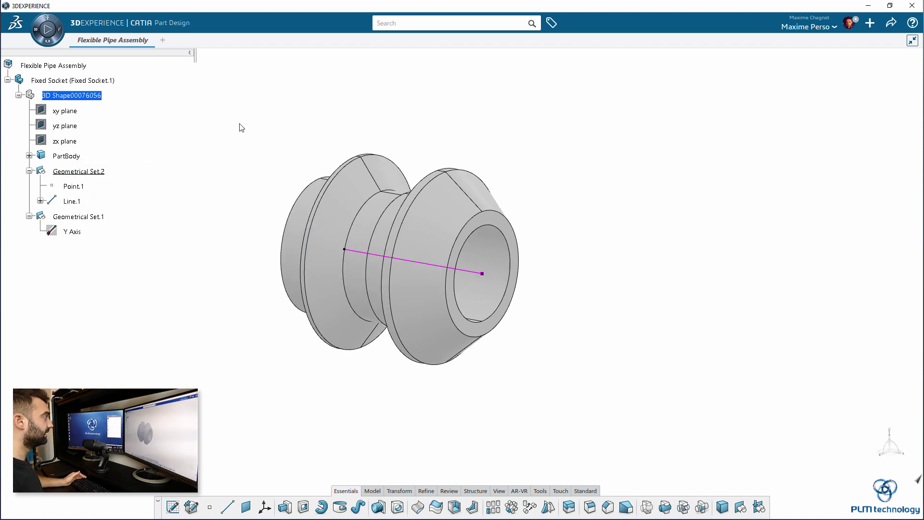
pyautogui.doubleClick(53, 66)
pyautogui.moveTo(212, 197); pyautogui.dragTo(196, 171, button='middle')
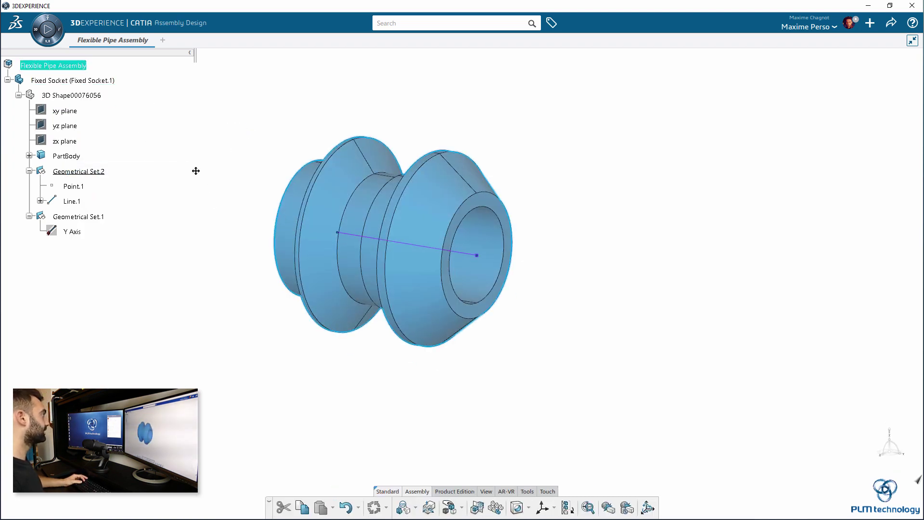
# Fix the Fixed Socket with a fix-type engineering connection
pyautogui.click(405, 512)
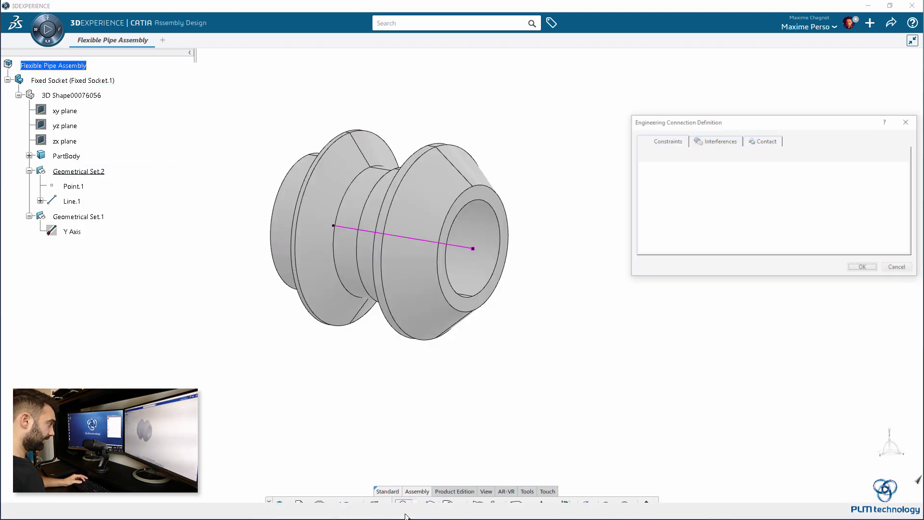
pyautogui.click(70, 80)
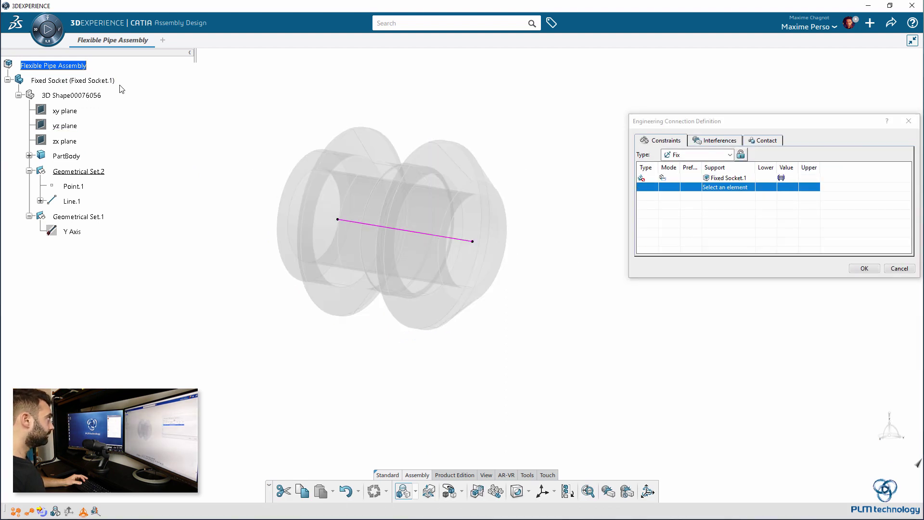
pyautogui.moveTo(697, 125); pyautogui.dragTo(681, 133)
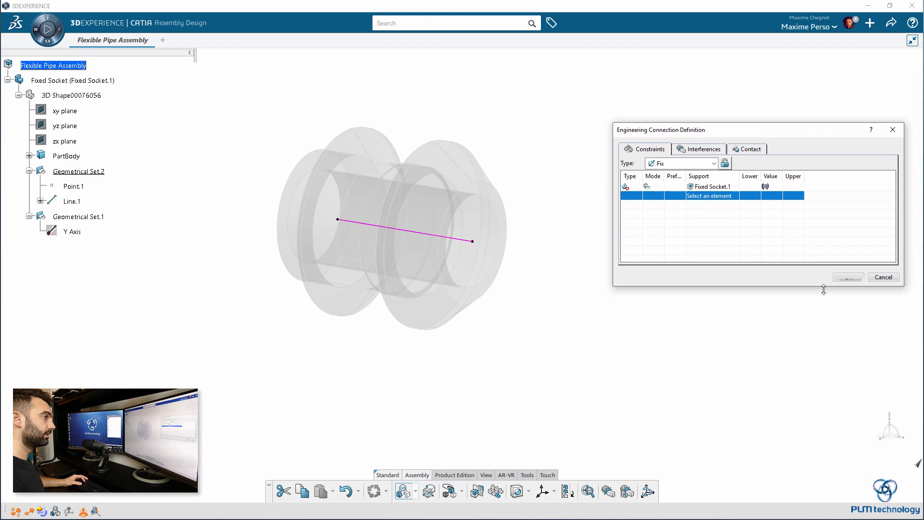
pyautogui.click(848, 277)
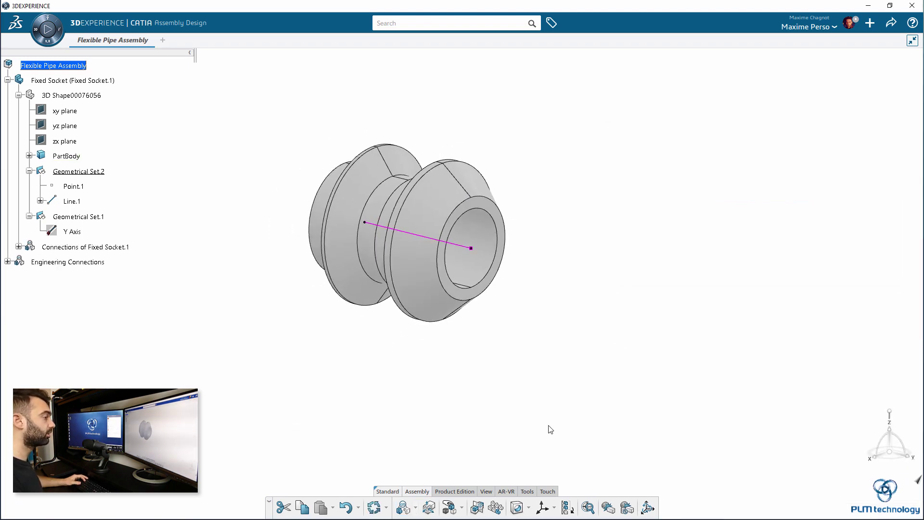
# Insert a 3D part titled 'Moving Socket' under the Flexible Pipe Assembly root
pyautogui.rightClick(57, 66)
pyautogui.moveTo(70, 271)
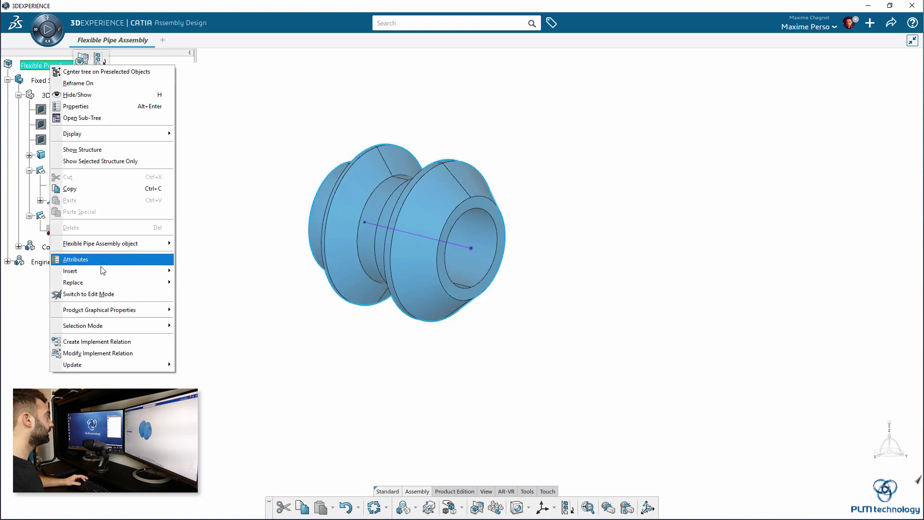
pyautogui.click(198, 294)
pyautogui.write('Moving Socket')
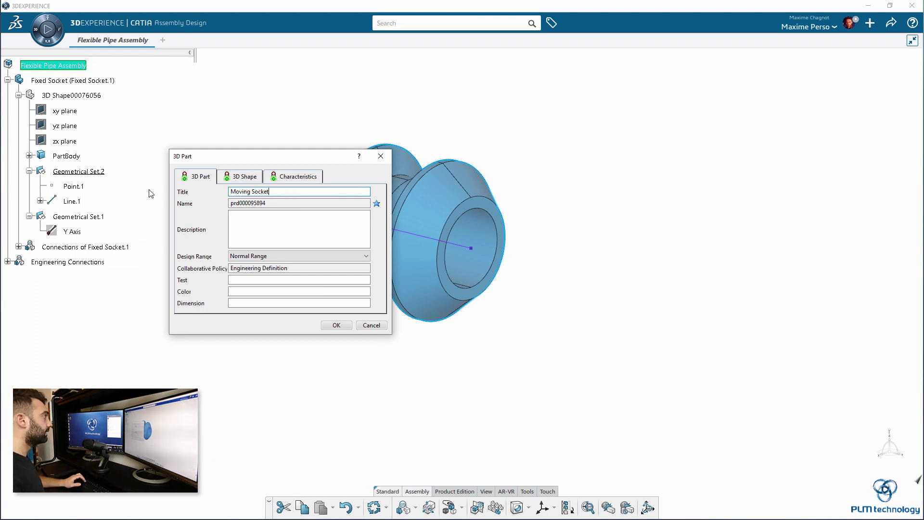
pyautogui.press('Return')
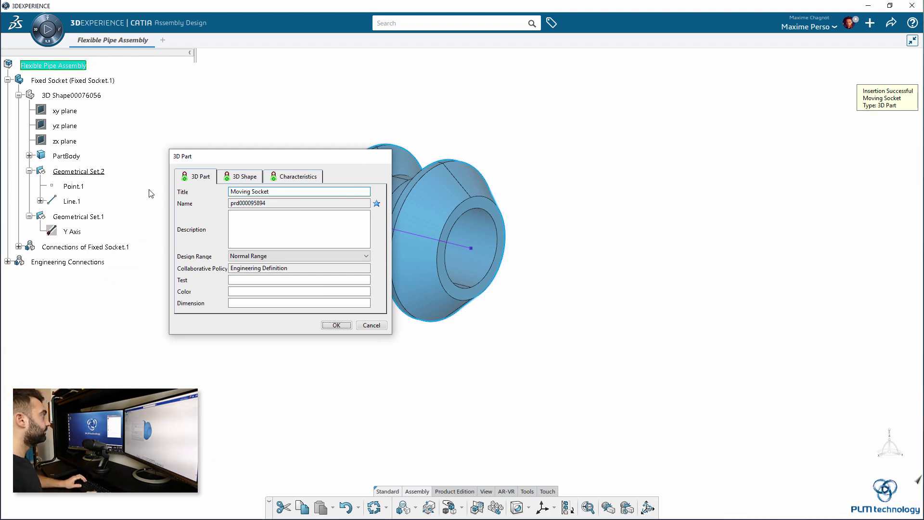
# Hide the Fixed Socket, open the Moving Socket's 3D shape and pick its yz plane
pyautogui.click(7, 80)
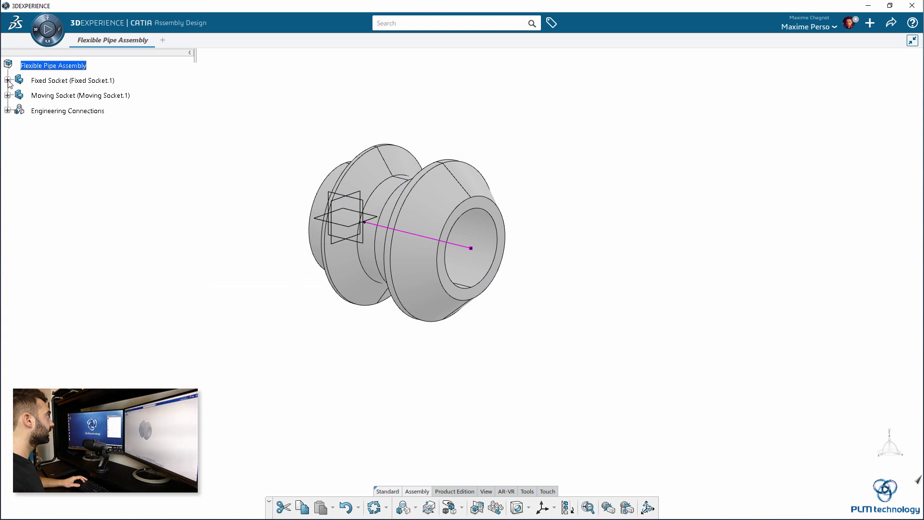
pyautogui.click(8, 94)
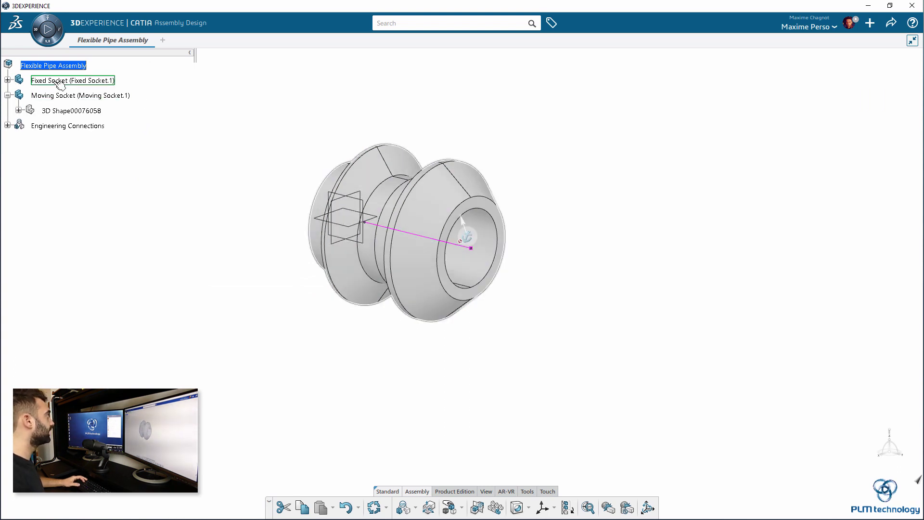
pyautogui.rightClick(54, 80)
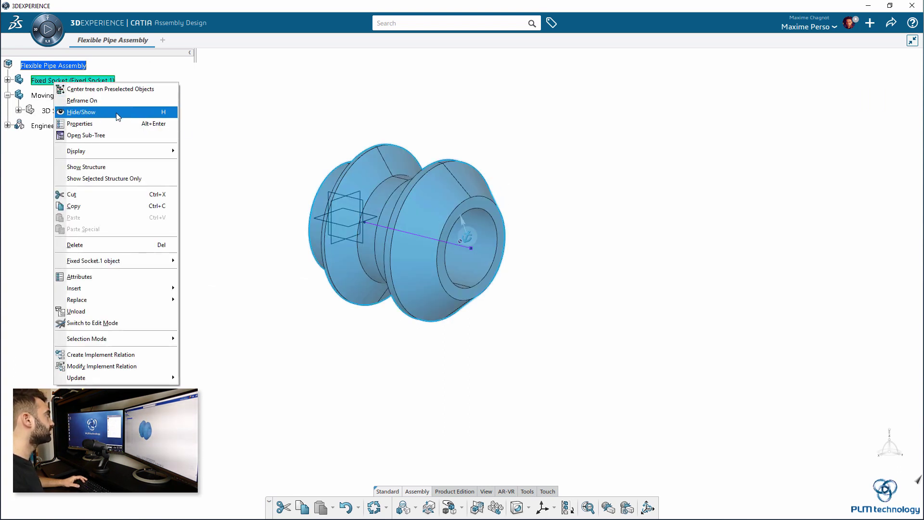
pyautogui.click(118, 113)
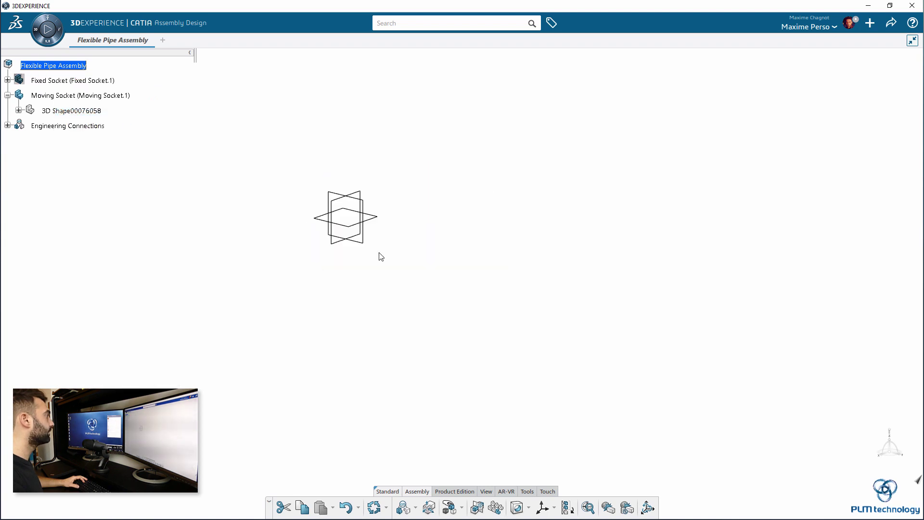
pyautogui.doubleClick(71, 111)
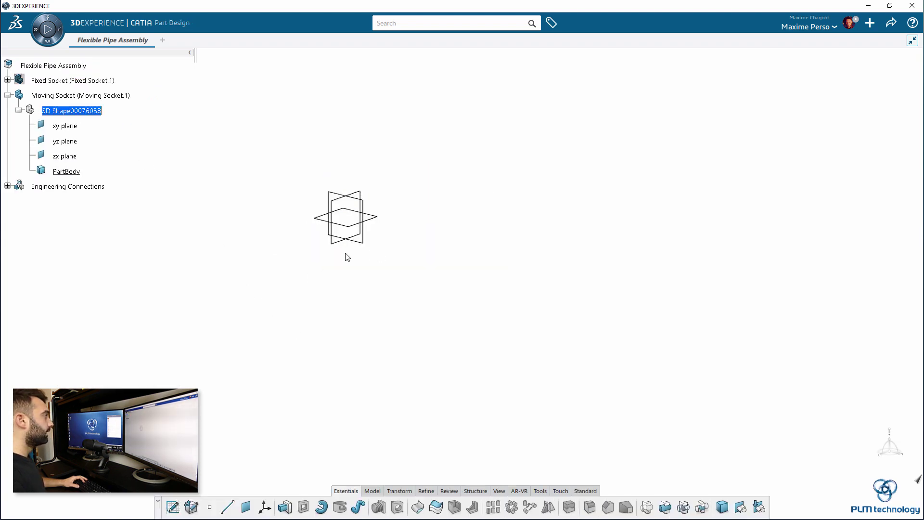
pyautogui.click(370, 248)
# Start a yz-plane sketch and draw the closed stepped socket profile
pyautogui.click(435, 214)
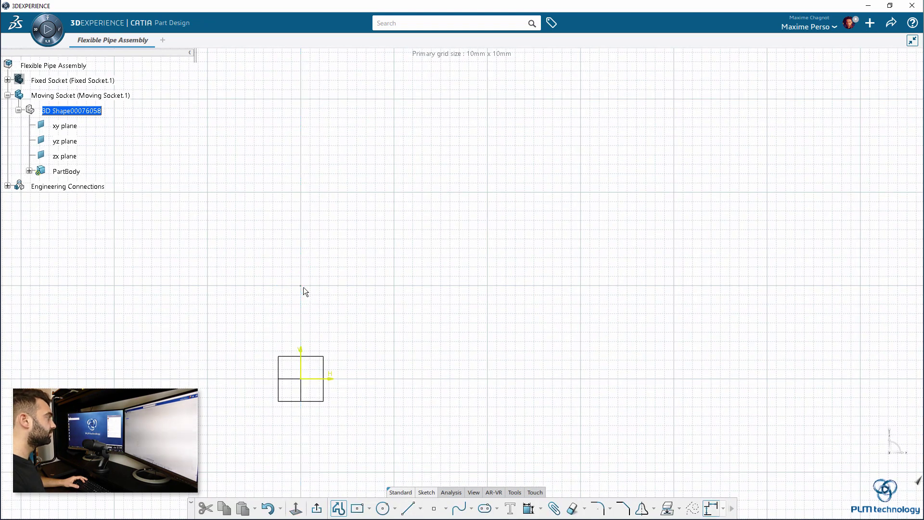
pyautogui.click(301, 285)
pyautogui.click(674, 285)
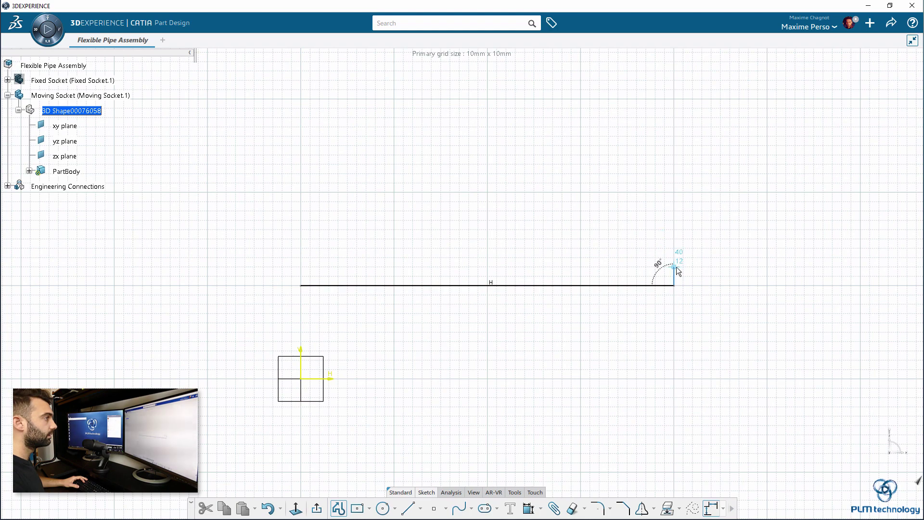
pyautogui.click(674, 267)
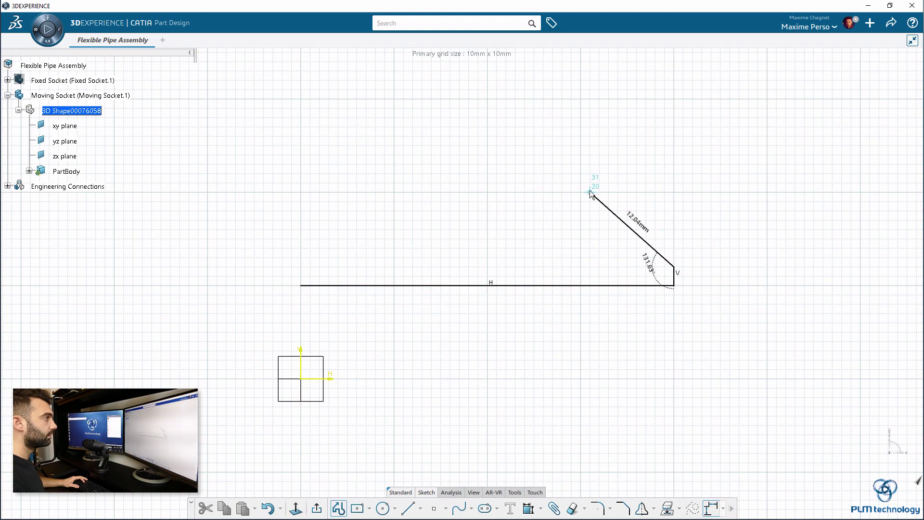
pyautogui.click(591, 266)
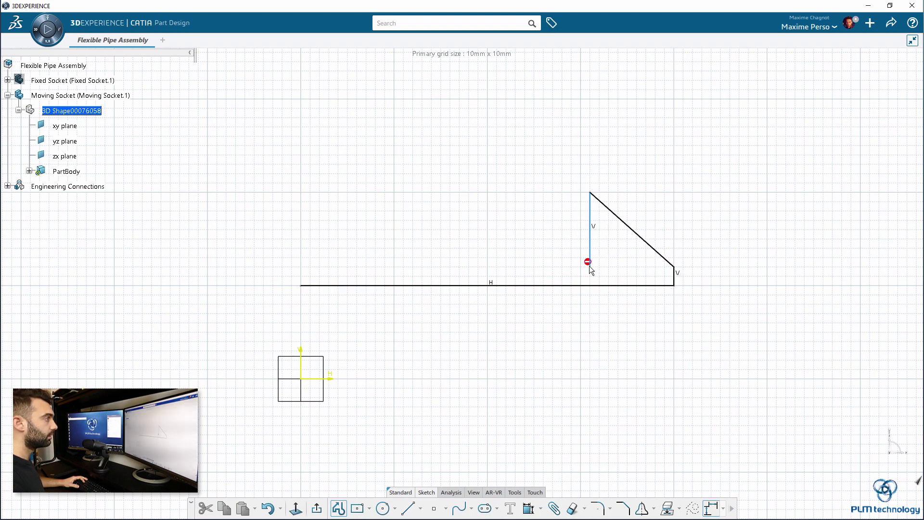
pyautogui.click(571, 192)
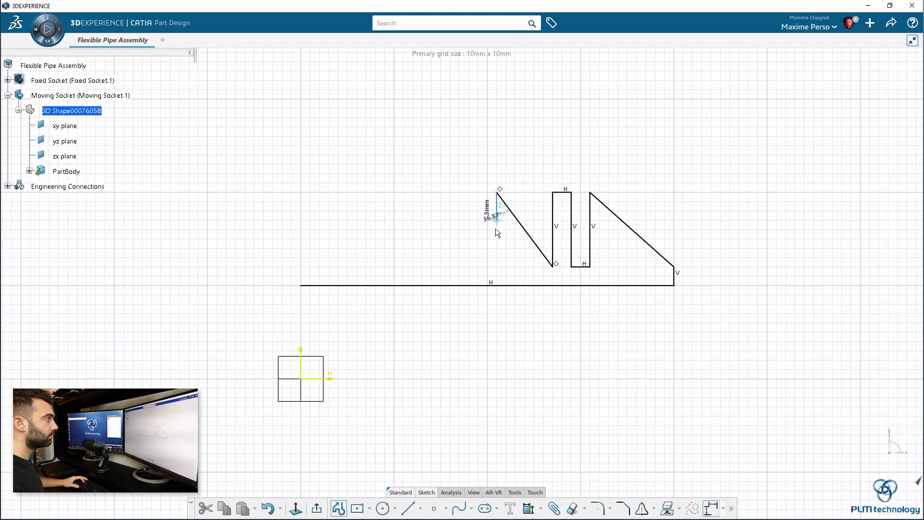
pyautogui.click(459, 266)
pyautogui.click(460, 192)
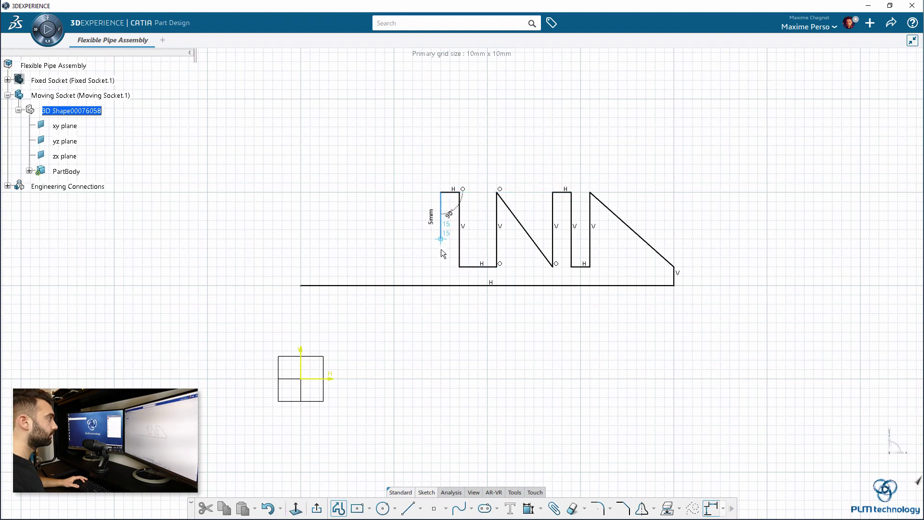
pyautogui.click(441, 266)
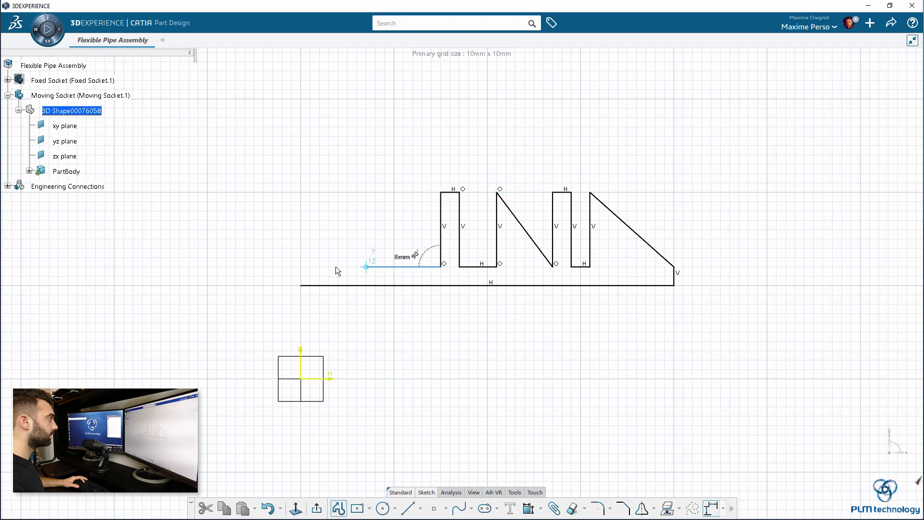
pyautogui.click(301, 268)
pyautogui.click(301, 286)
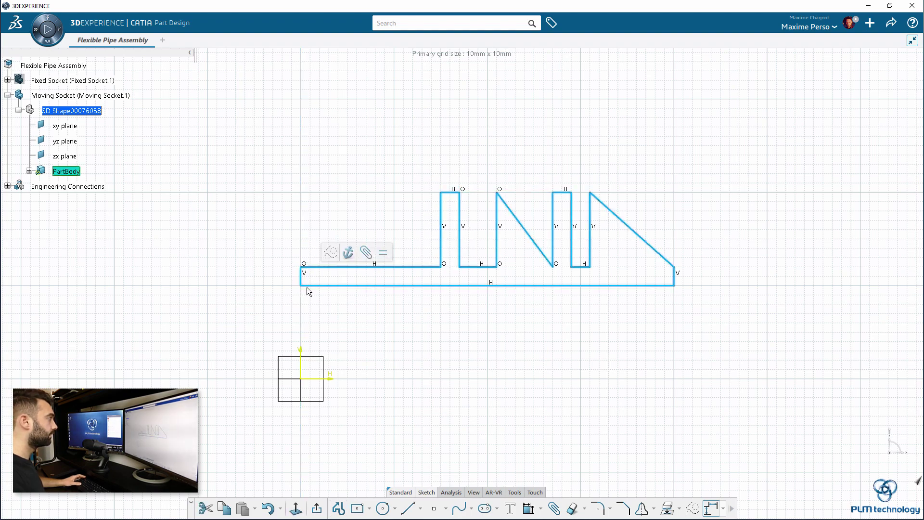
pyautogui.click(476, 343)
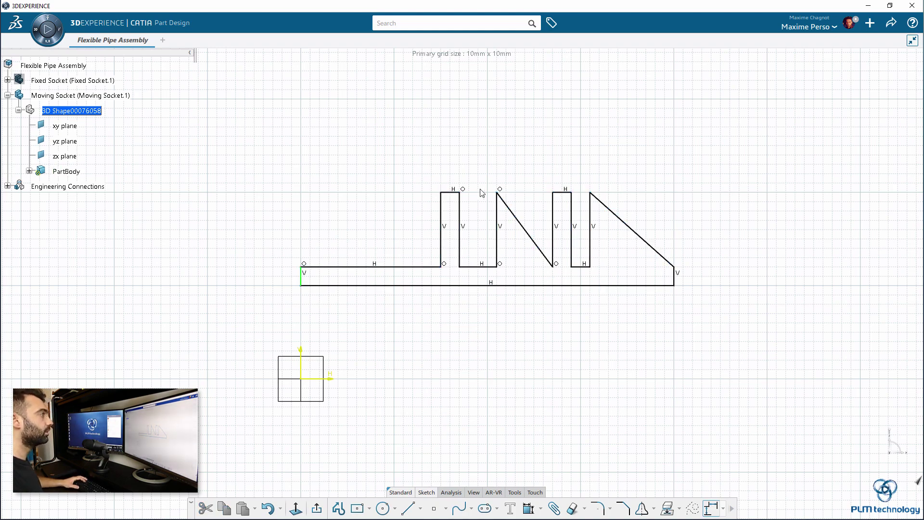
# Dimension the short top edge 20 mm above the axis
pyautogui.click(453, 194)
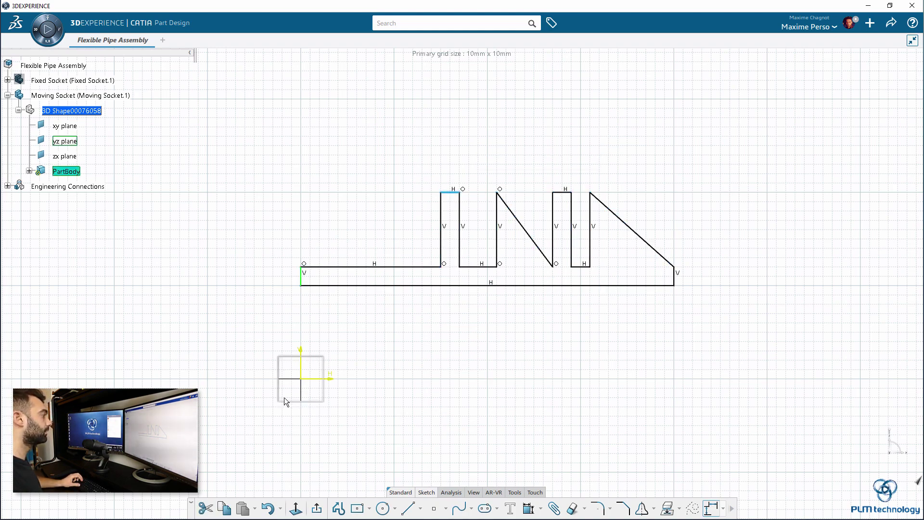
pyautogui.keyDown('ctrl'); pyautogui.click(289, 380); pyautogui.keyUp('ctrl')
pyautogui.click(404, 344)
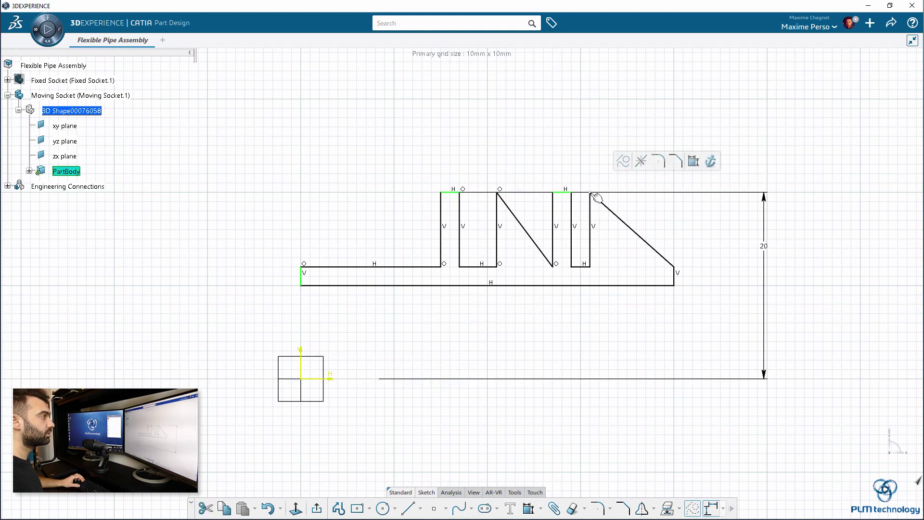
pyautogui.moveTo(595, 195); pyautogui.dragTo(601, 211)
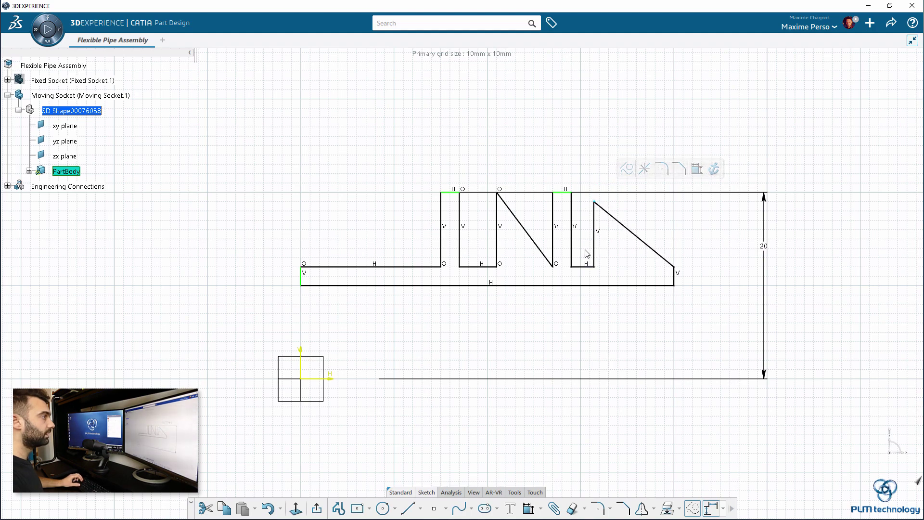
# Draw a horizontal line along the top and make it a construction element
pyautogui.click(468, 193)
pyautogui.click(652, 192)
pyautogui.click(640, 192)
pyautogui.click(652, 157)
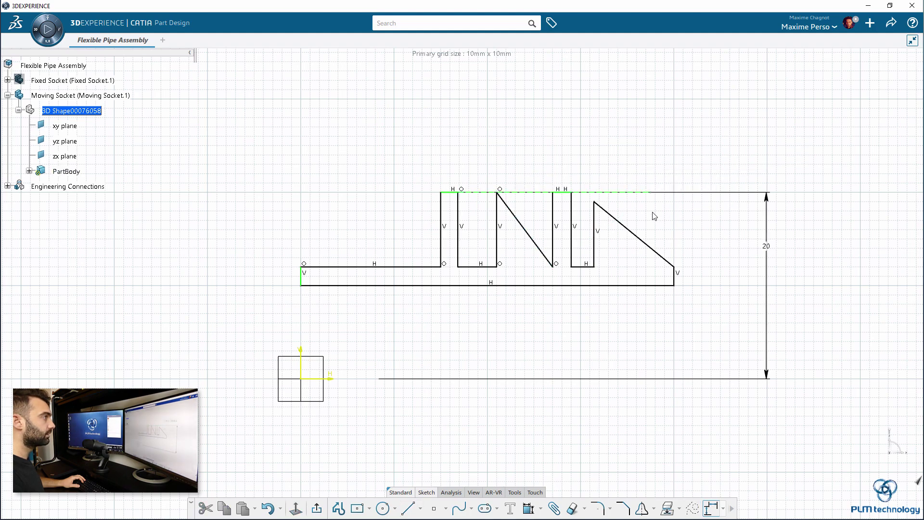
# Make the slanted edge's top corner coincident with the construction line
pyautogui.click(594, 202)
pyautogui.keyDown('ctrl'); pyautogui.click(626, 192); pyautogui.keyUp('ctrl')
pyautogui.click(677, 161)
pyautogui.rightClick(605, 144)
pyautogui.click(620, 197)
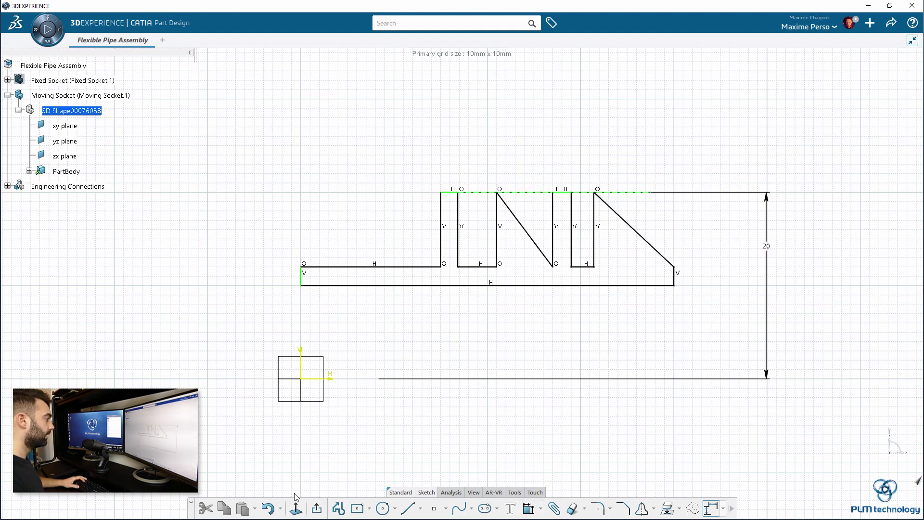
# Exit the sketch and revolve the Moving Socket profile 360° about the Z axis into a hollow solid
pyautogui.click(338, 508)
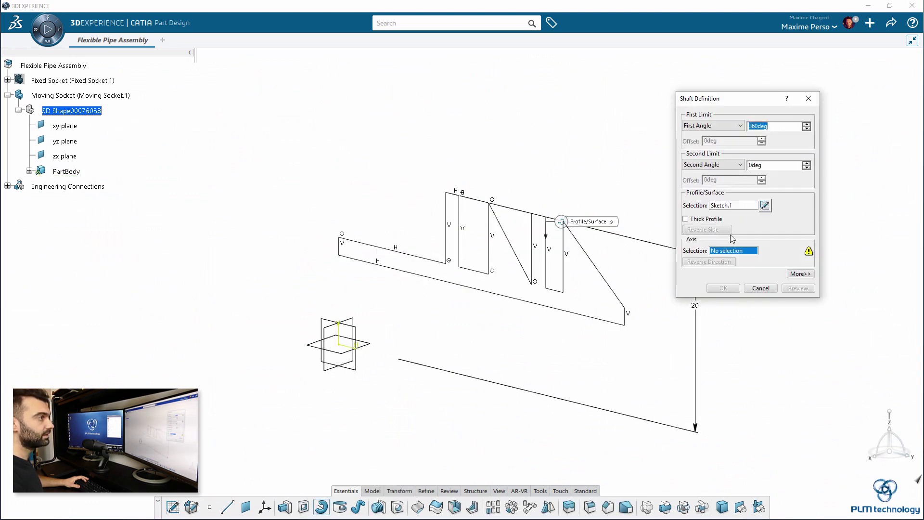
pyautogui.rightClick(724, 251)
pyautogui.moveTo(758, 257)
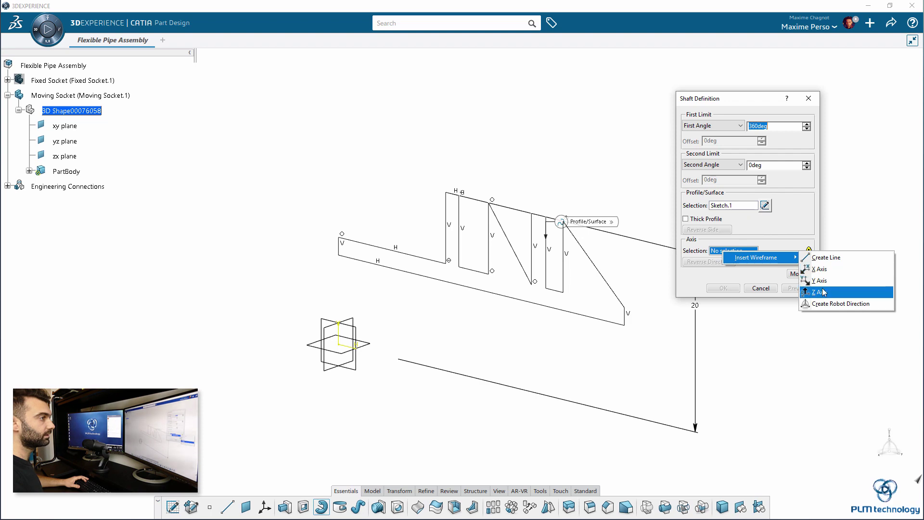
pyautogui.click(823, 292)
pyautogui.click(723, 287)
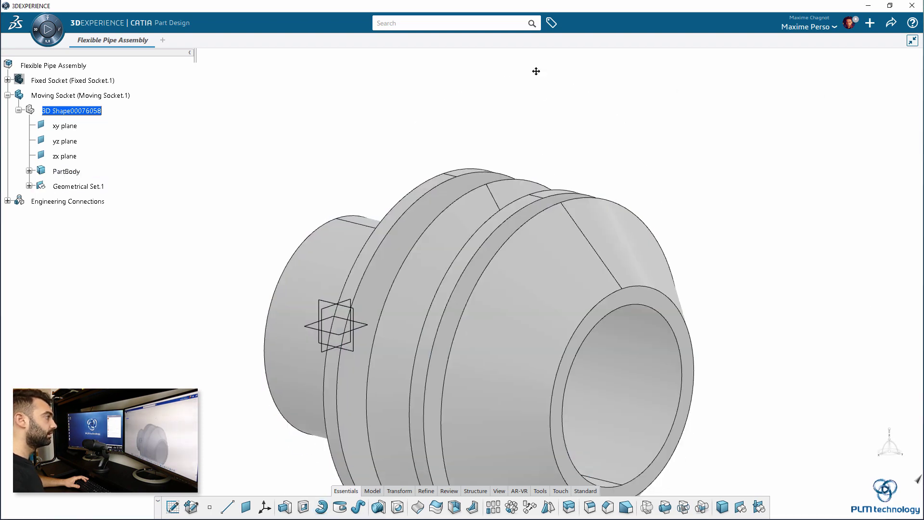
pyautogui.scroll(-3, 533, 54)
pyautogui.moveTo(464, 189)
pyautogui.mouseDown(button='middle')
pyautogui.moveTo(639, 165)
pyautogui.moveTo(447, 220)
pyautogui.mouseUp(button='middle')
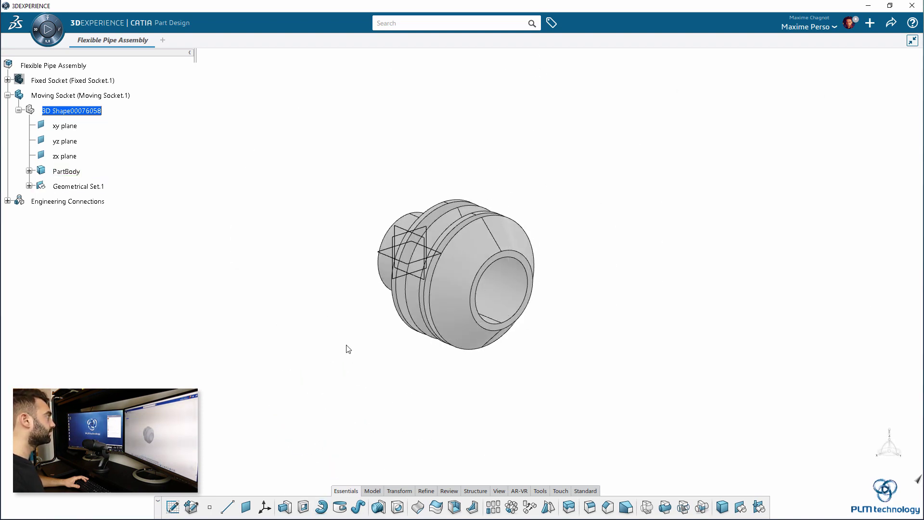
pyautogui.moveTo(346, 344); pyautogui.dragTo(332, 327, button='middle')
pyautogui.scroll(2, 243, 294)
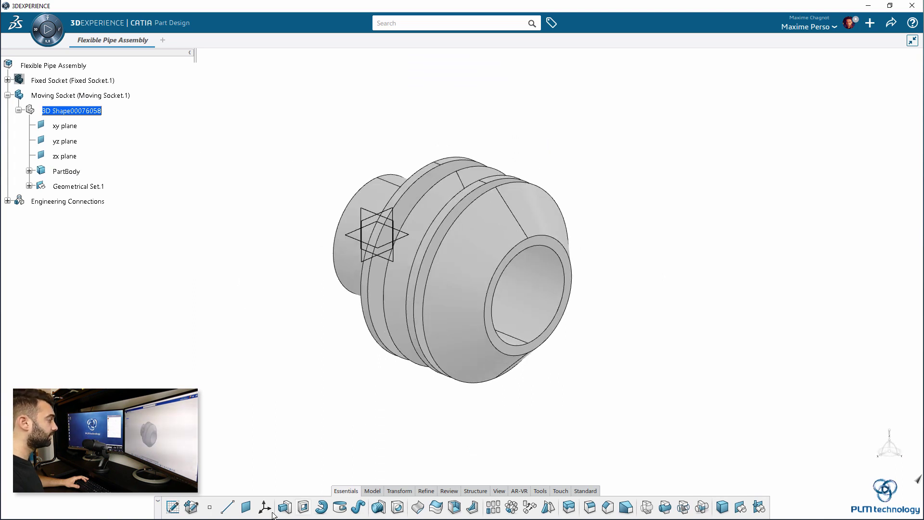
# Insert a new geometrical set into the Moving Socket part
pyautogui.click(213, 513)
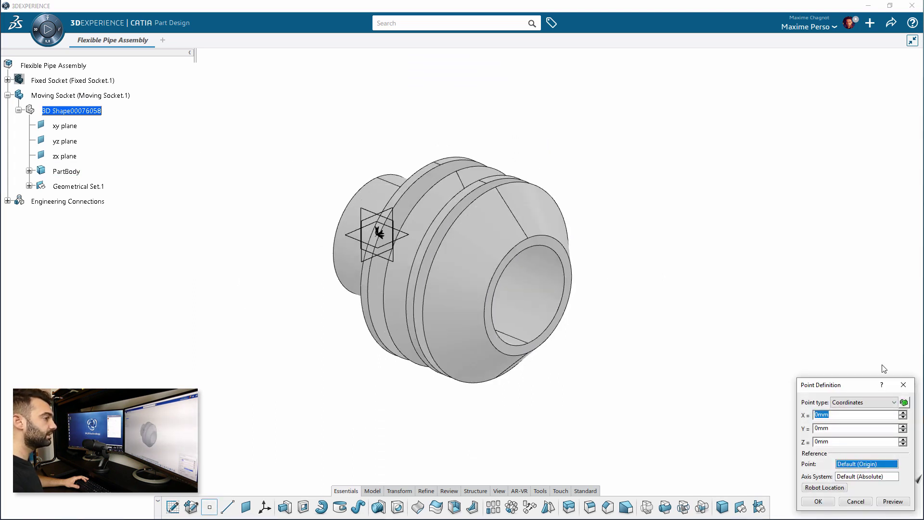
pyautogui.click(864, 402)
pyautogui.click(903, 384)
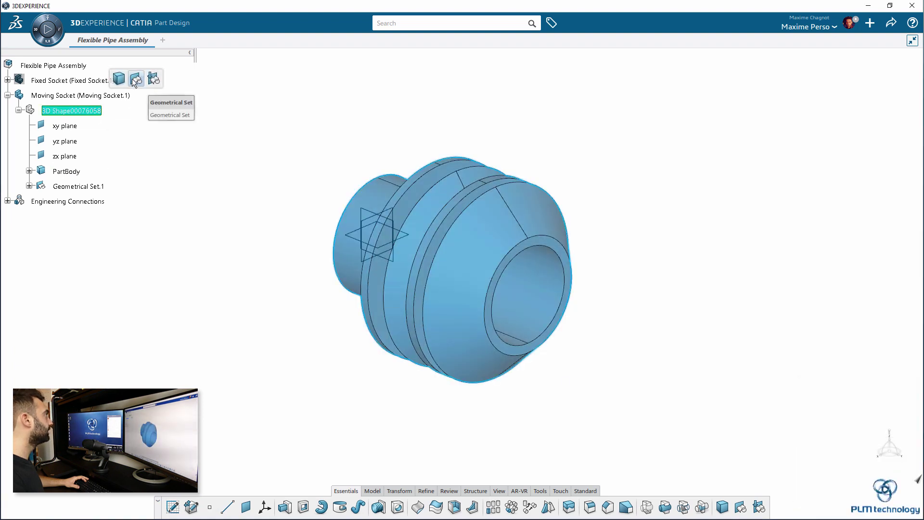
pyautogui.click(132, 79)
# Create a circle-centre point on the opening's inner rim edge, then begin a new line
pyautogui.click(210, 507)
pyautogui.click(893, 403)
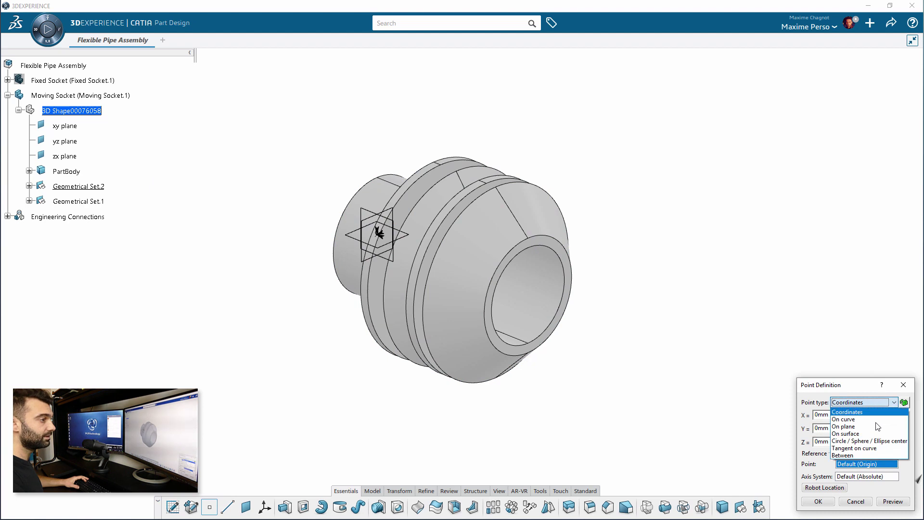
pyautogui.click(861, 447)
pyautogui.click(553, 254)
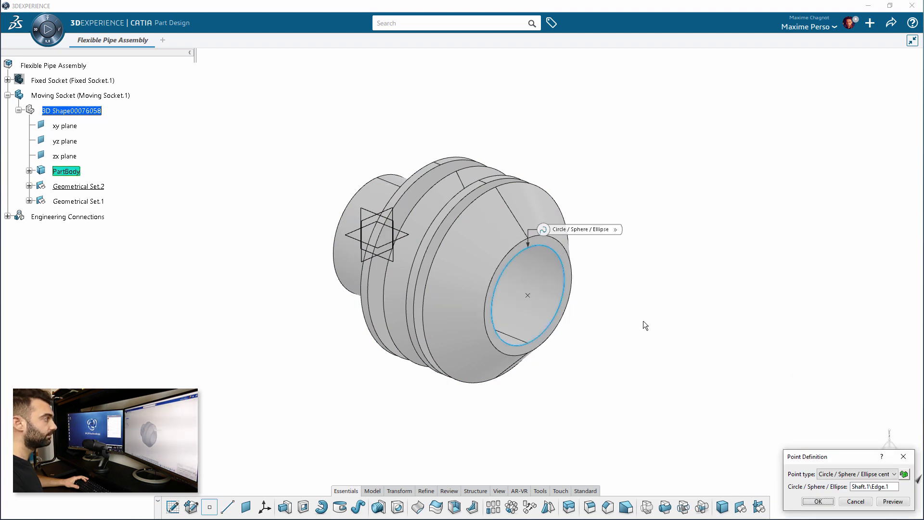
pyautogui.click(818, 501)
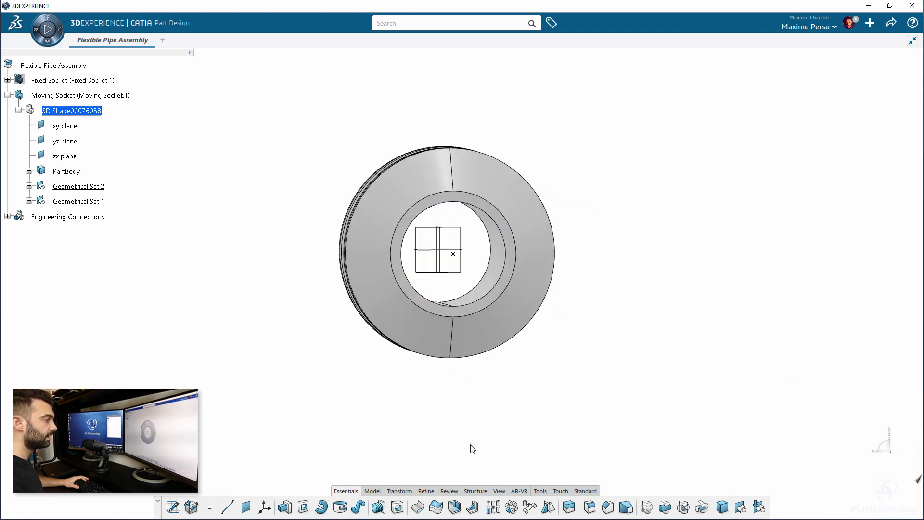
pyautogui.click(227, 507)
pyautogui.moveTo(221, 328); pyautogui.dragTo(406, 391, button='middle')
pyautogui.click(731, 145)
# Create a 30 mm Point-Direction line from Point.1 along the reversed Y direction
pyautogui.click(708, 162)
pyautogui.click(516, 289)
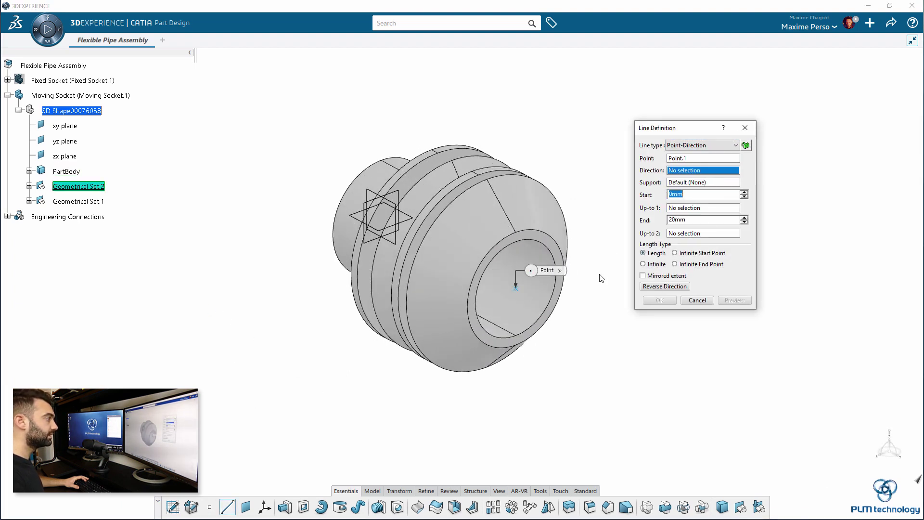
pyautogui.rightClick(729, 170)
pyautogui.click(765, 199)
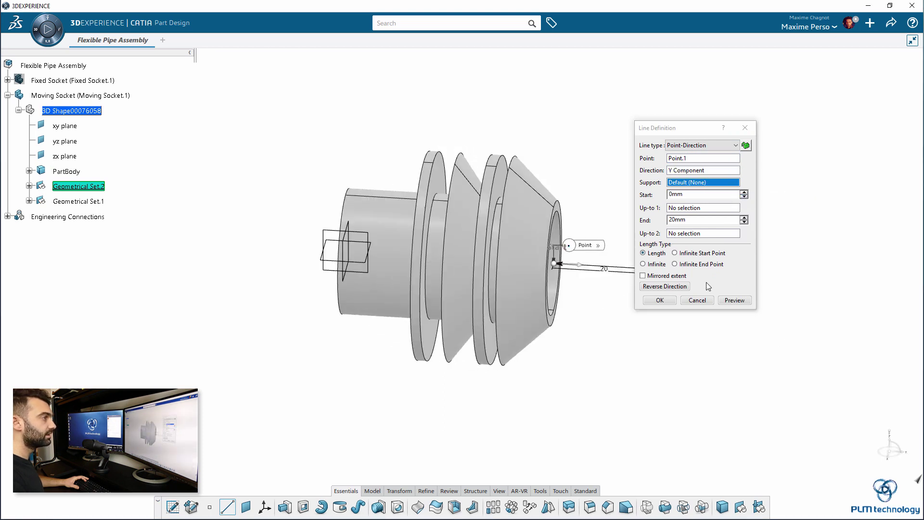
pyautogui.click(659, 289)
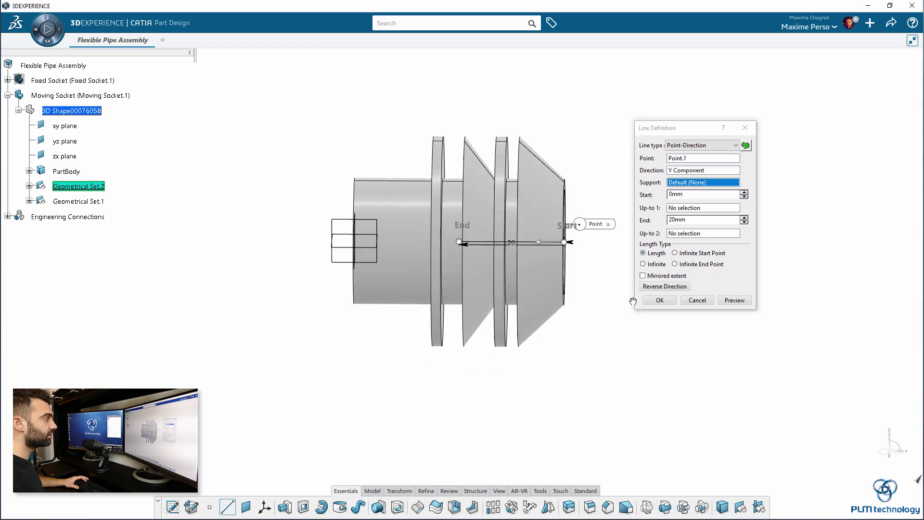
pyautogui.moveTo(463, 240); pyautogui.dragTo(406, 240)
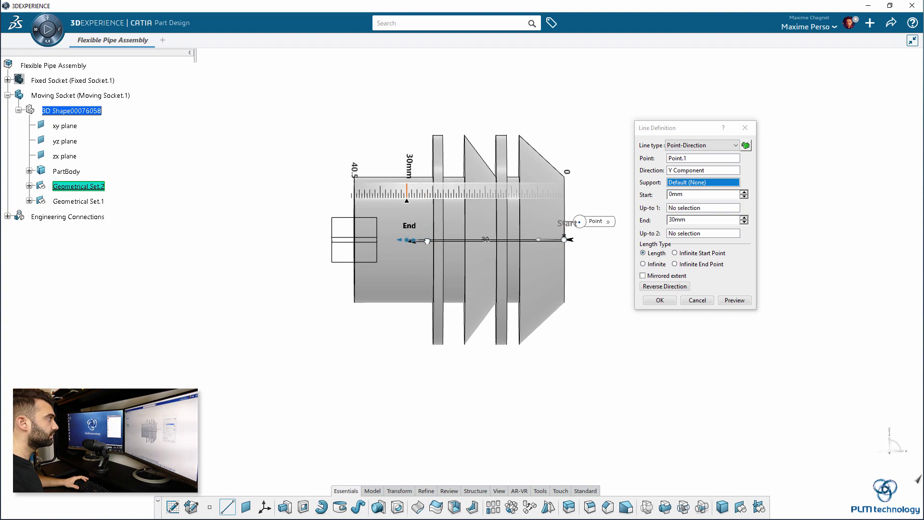
pyautogui.click(660, 300)
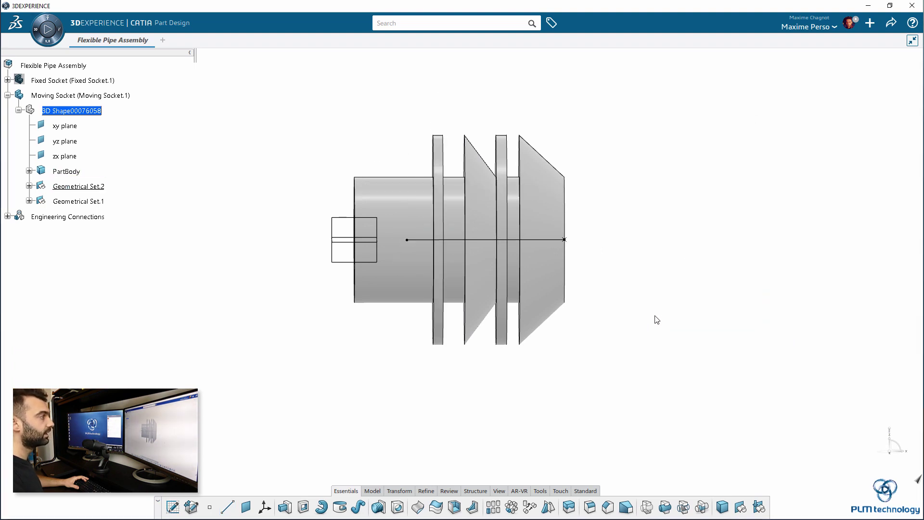
# Make Point.1 display as a green filled square
pyautogui.click(30, 186)
pyautogui.rightClick(74, 202)
pyautogui.click(104, 241)
pyautogui.click(636, 186)
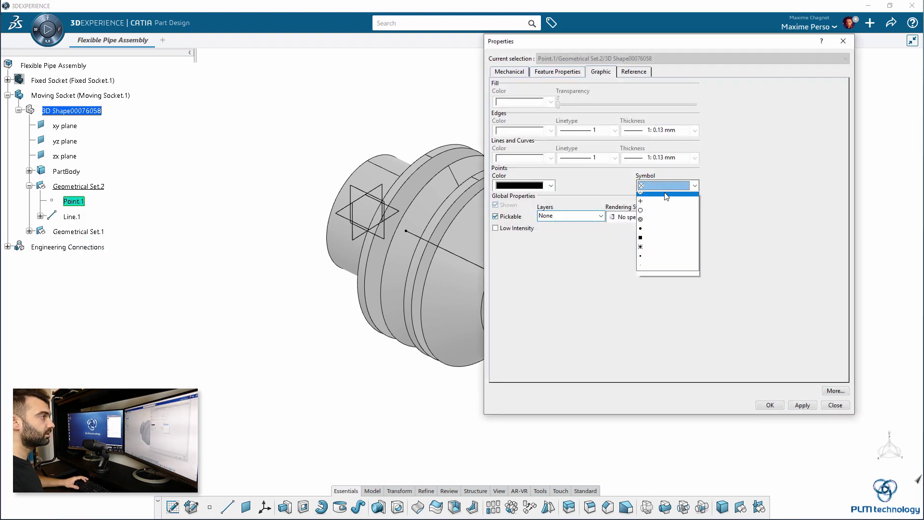
pyautogui.click(645, 242)
pyautogui.click(550, 186)
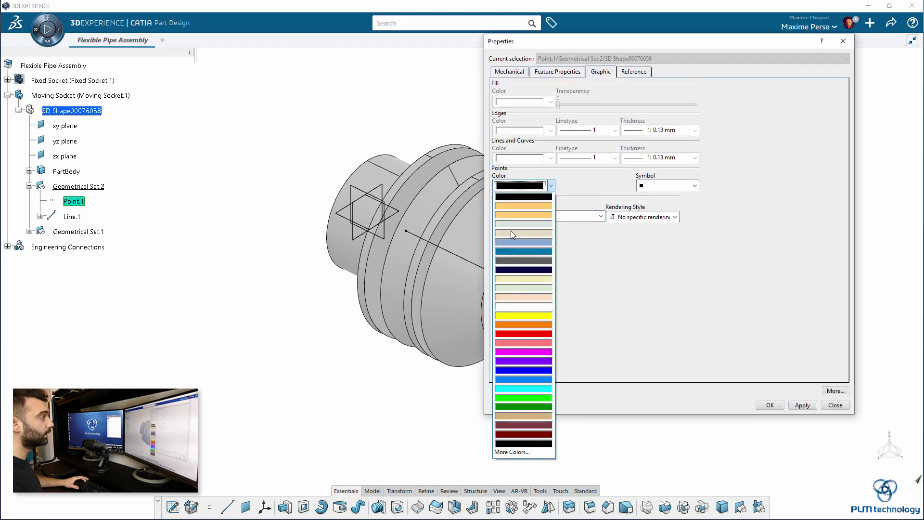
pyautogui.click(529, 397)
pyautogui.click(770, 405)
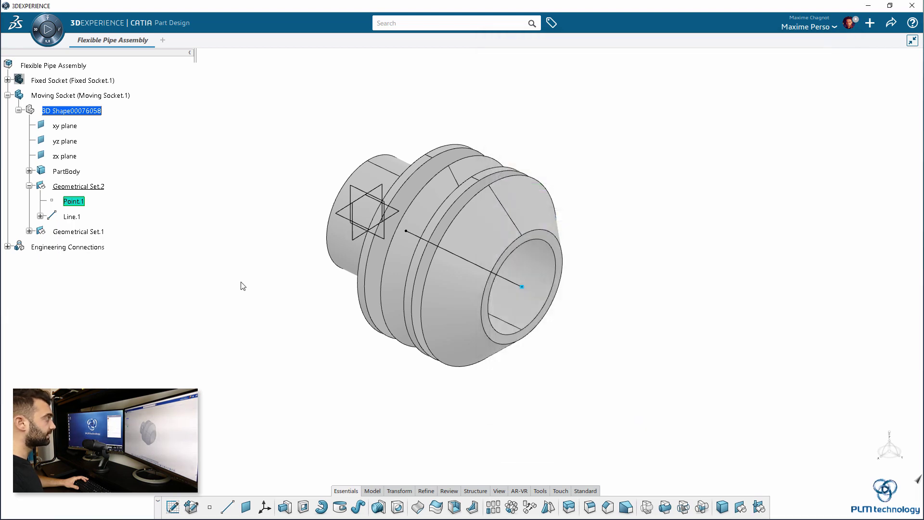
# Choose green as Line.1's line colour in its properties
pyautogui.rightClick(79, 218)
pyautogui.click(94, 256)
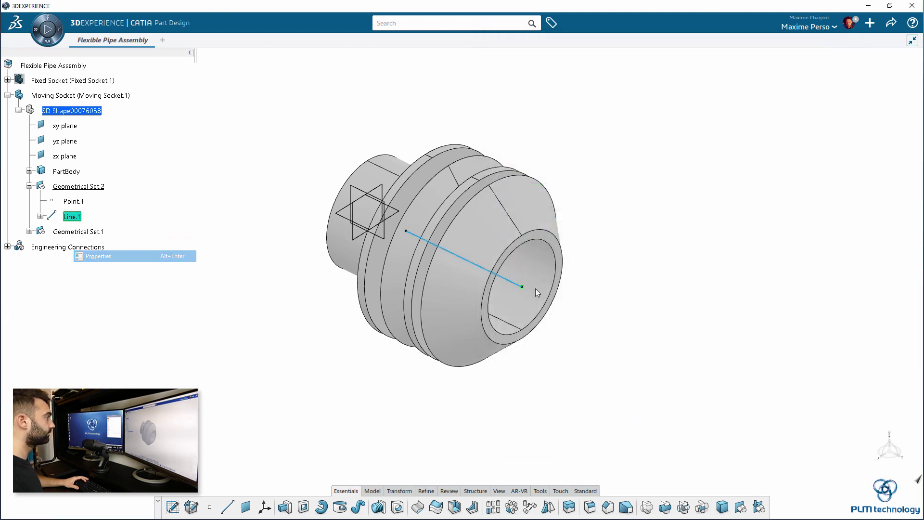
pyautogui.click(550, 158)
pyautogui.click(529, 371)
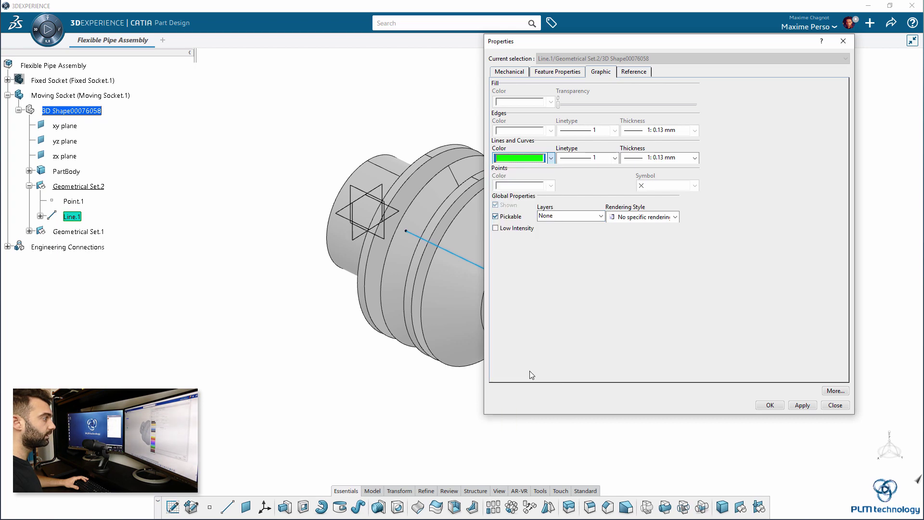
# Apply Line.1's green colour and hide the socket's xy, yz and zx planes
pyautogui.click(770, 404)
pyautogui.moveTo(672, 429)
pyautogui.mouseDown(button='middle')
pyautogui.moveTo(672, 342)
pyautogui.moveTo(402, 326)
pyautogui.mouseUp(button='middle')
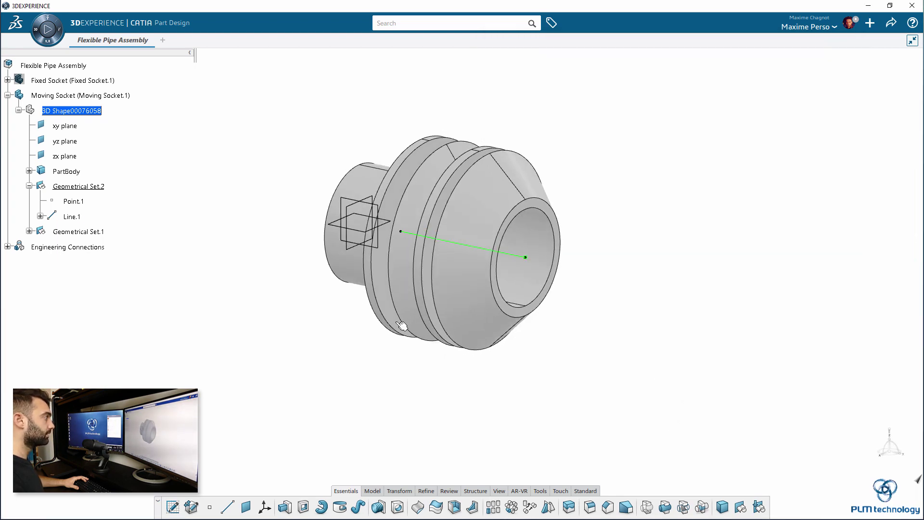
pyautogui.keyDown('shift'); pyautogui.click(69, 157); pyautogui.keyUp('shift')
pyautogui.rightClick(69, 157)
pyautogui.click(146, 187)
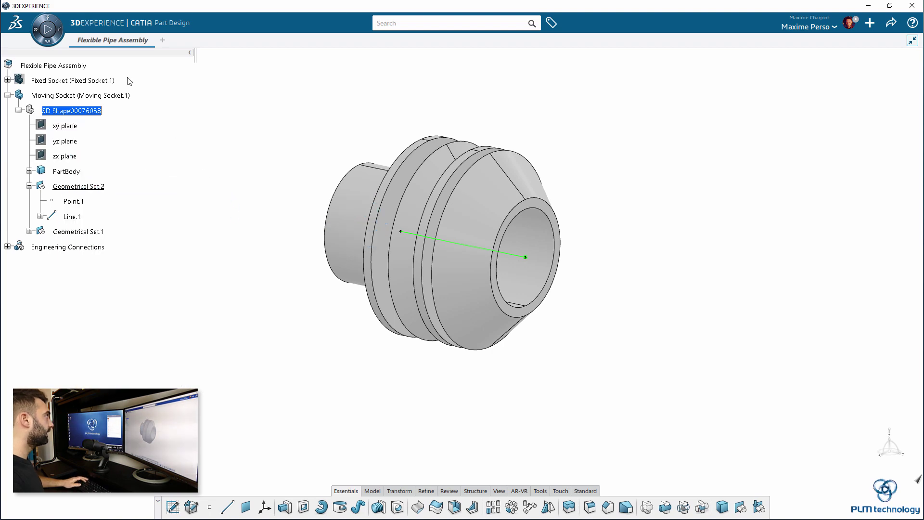
# Return to the Flexible Pipe Assembly level, briefly showing then re-hiding the Fixed Socket
pyautogui.doubleClick(53, 65)
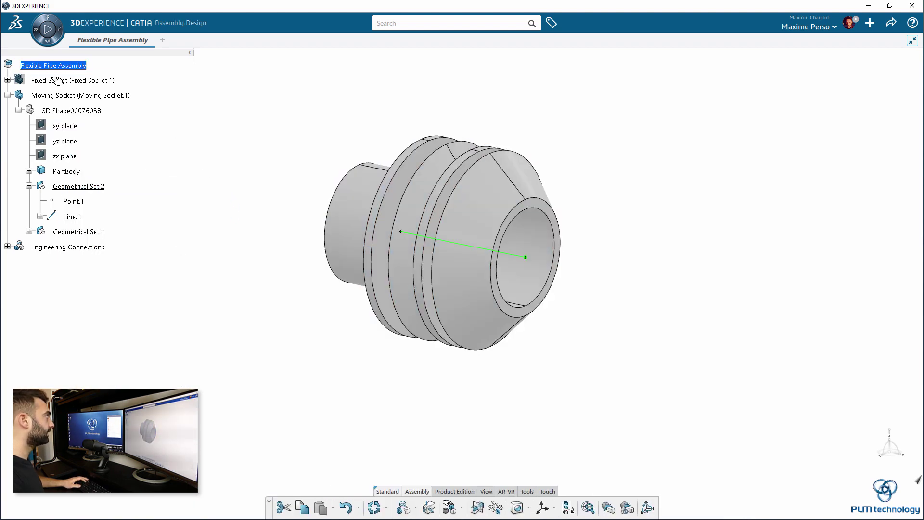
pyautogui.rightClick(57, 80)
pyautogui.click(83, 106)
pyautogui.moveTo(286, 295)
pyautogui.mouseDown(button='middle')
pyautogui.moveTo(490, 215)
pyautogui.moveTo(438, 200)
pyautogui.mouseUp(button='middle')
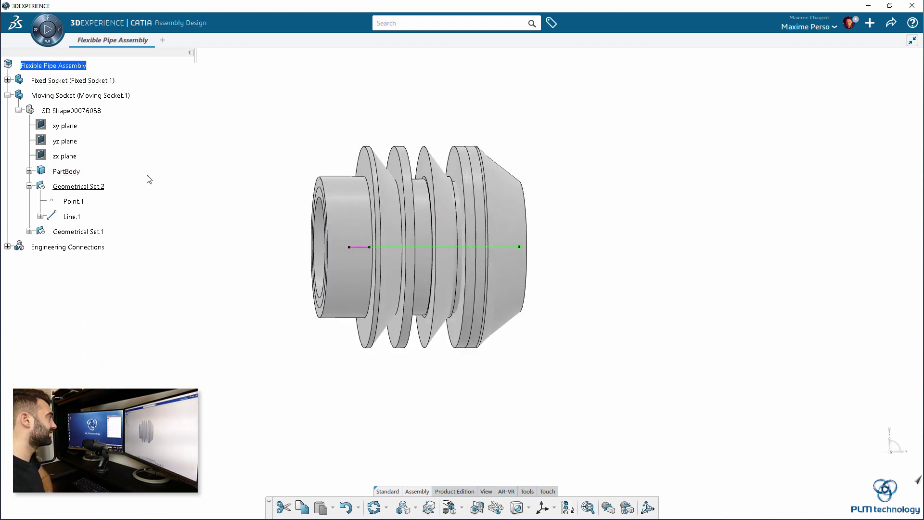
pyautogui.rightClick(107, 79)
pyautogui.click(122, 107)
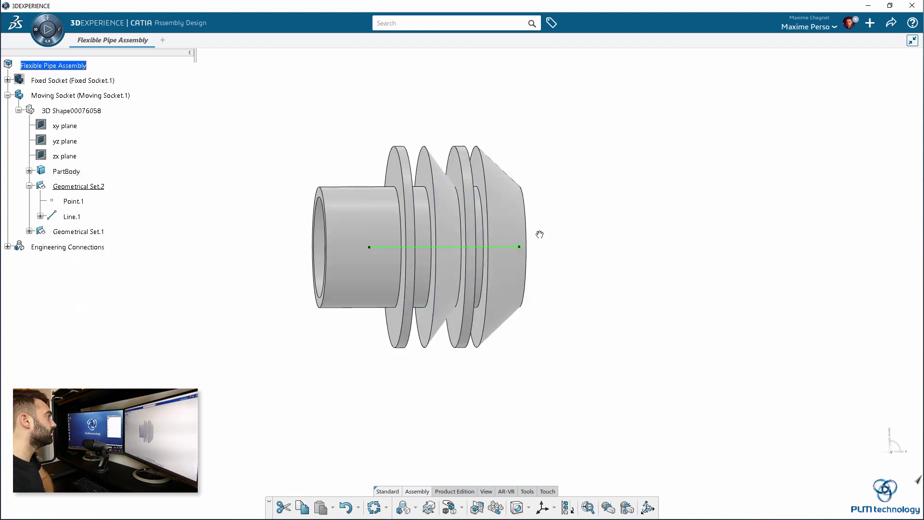
pyautogui.moveTo(522, 239)
pyautogui.mouseDown(button='middle')
pyautogui.moveTo(518, 181)
pyautogui.moveTo(495, 193)
pyautogui.mouseUp(button='middle')
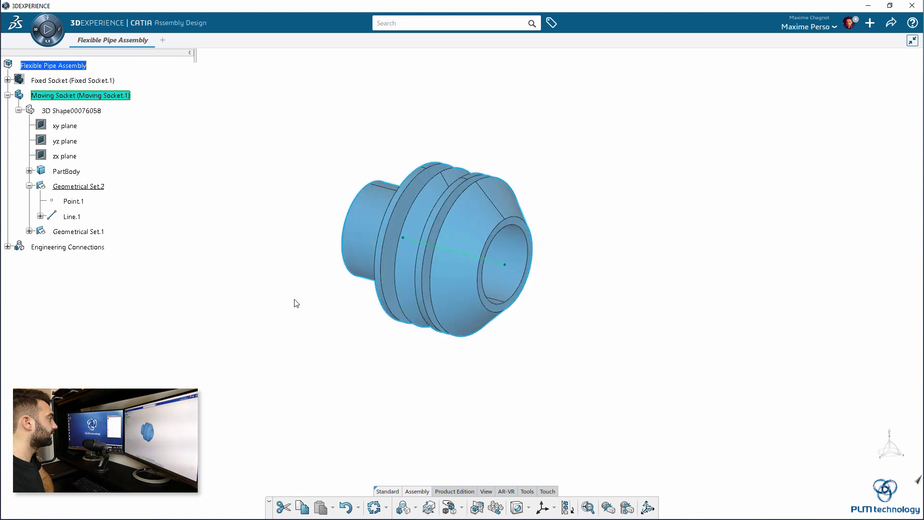
# Snap the robot onto the Moving Socket and translate and rotate it to a new position
pyautogui.moveTo(295, 304); pyautogui.dragTo(435, 369, button='middle')
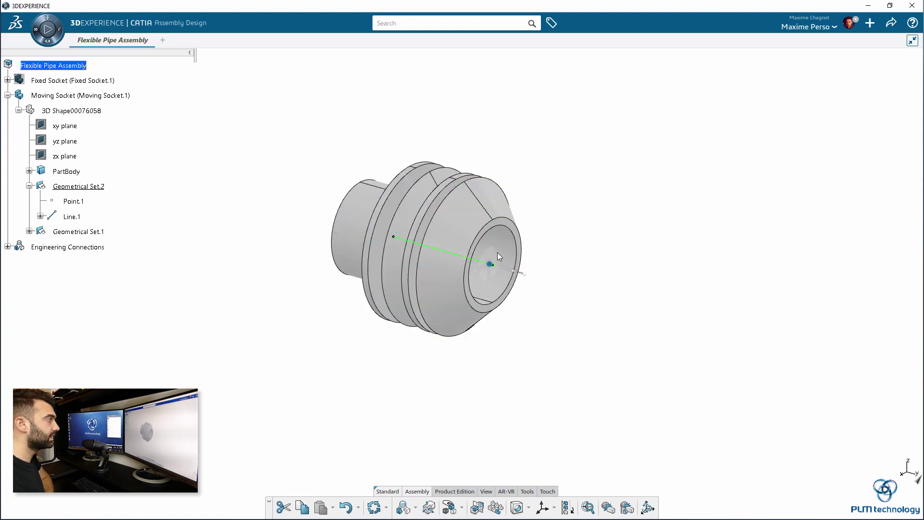
pyautogui.moveTo(505, 264)
pyautogui.mouseDown()
pyautogui.moveTo(513, 275)
pyautogui.moveTo(757, 364)
pyautogui.mouseUp()
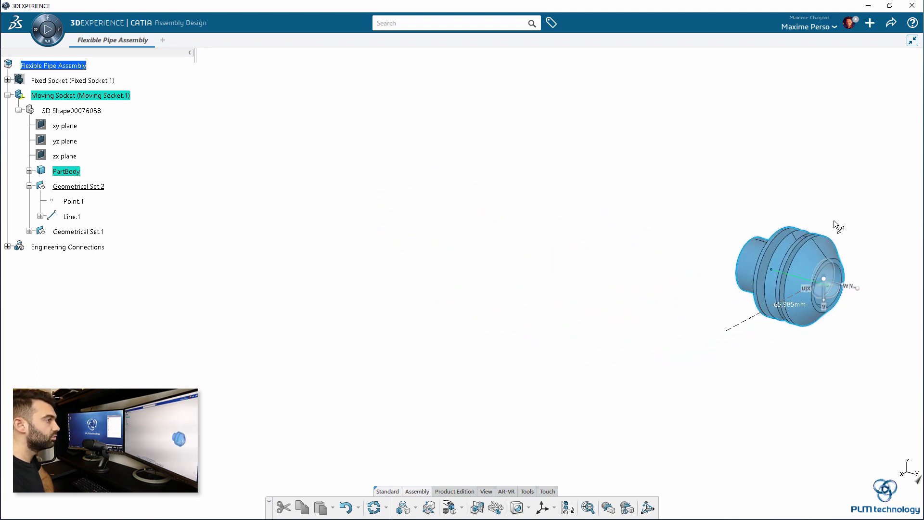
pyautogui.moveTo(720, 339)
pyautogui.mouseDown()
pyautogui.moveTo(876, 260)
pyautogui.moveTo(599, 332)
pyautogui.moveTo(666, 393)
pyautogui.moveTo(702, 321)
pyautogui.moveTo(566, 320)
pyautogui.mouseUp()
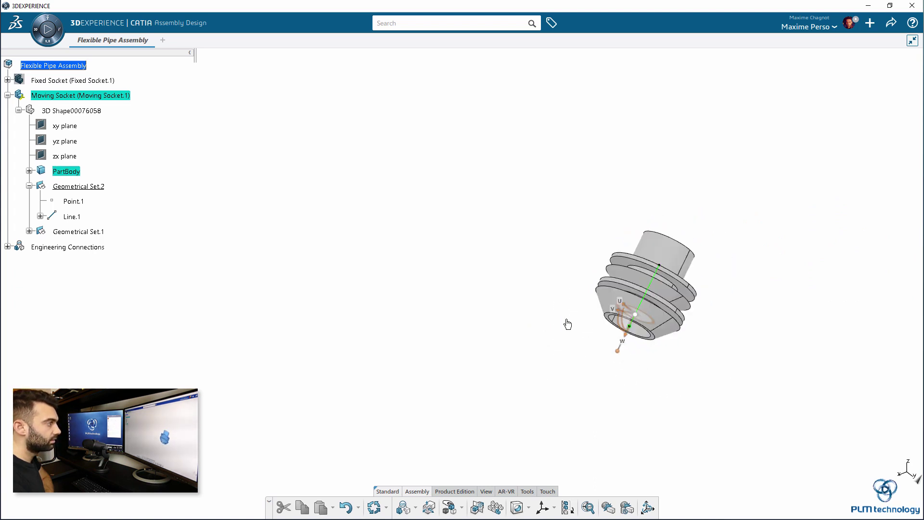
pyautogui.moveTo(570, 325); pyautogui.dragTo(584, 309)
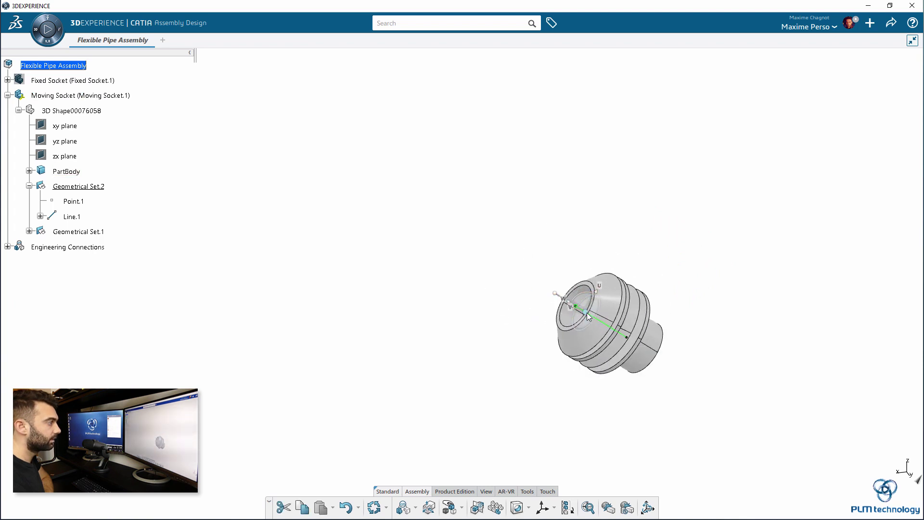
pyautogui.click(430, 241)
# Show the Fixed Socket again and shift the Moving Socket further up and right
pyautogui.rightClick(59, 80)
pyautogui.click(94, 109)
pyautogui.moveTo(271, 237); pyautogui.dragTo(553, 364, button='middle')
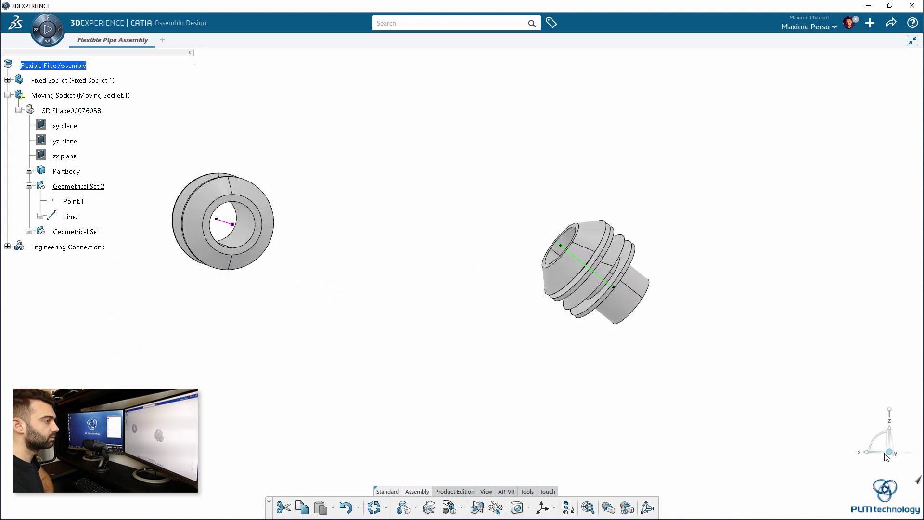
pyautogui.moveTo(600, 258)
pyautogui.mouseDown()
pyautogui.moveTo(640, 192)
pyautogui.moveTo(603, 109)
pyautogui.mouseUp()
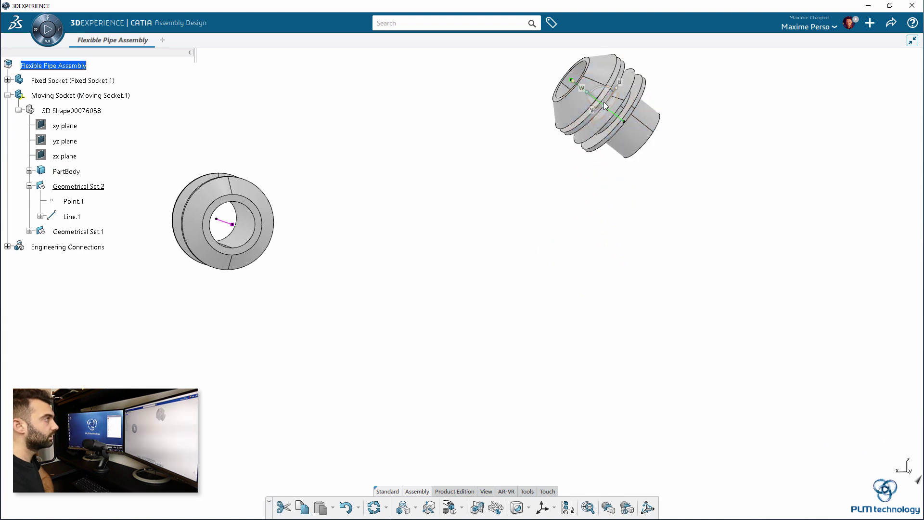
pyautogui.moveTo(295, 336)
pyautogui.mouseDown(button='middle')
pyautogui.moveTo(874, 313)
pyautogui.moveTo(539, 359)
pyautogui.moveTo(617, 348)
pyautogui.moveTo(437, 392)
pyautogui.moveTo(511, 368)
pyautogui.moveTo(361, 313)
pyautogui.moveTo(390, 339)
pyautogui.mouseUp(button='middle')
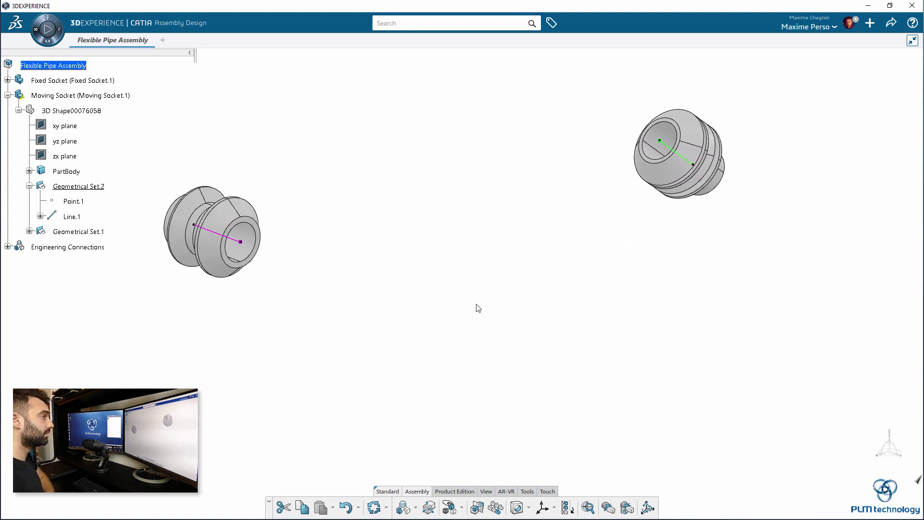
pyautogui.moveTo(468, 322); pyautogui.dragTo(482, 334, button='middle')
# Insert a new 3D part titled 'Flexible Pipe' under the assembly root
pyautogui.click(72, 66)
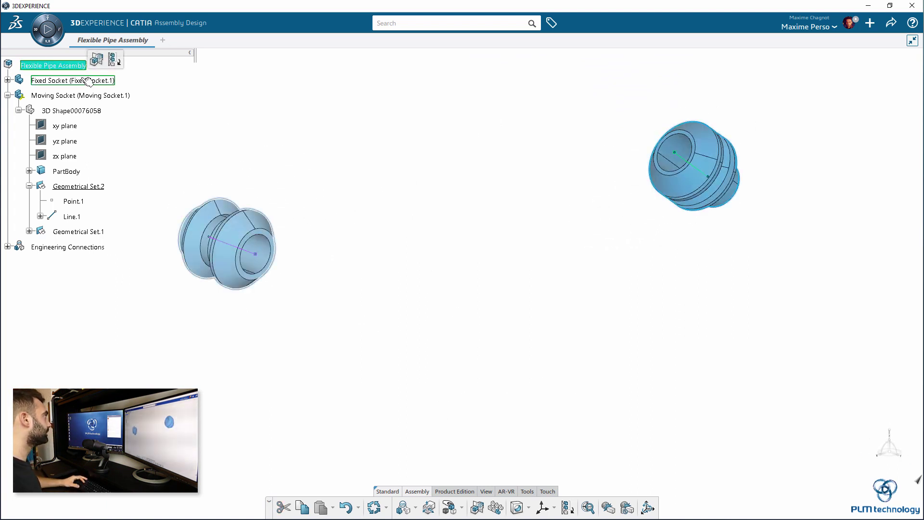
pyautogui.rightClick(72, 67)
pyautogui.press('Escape')
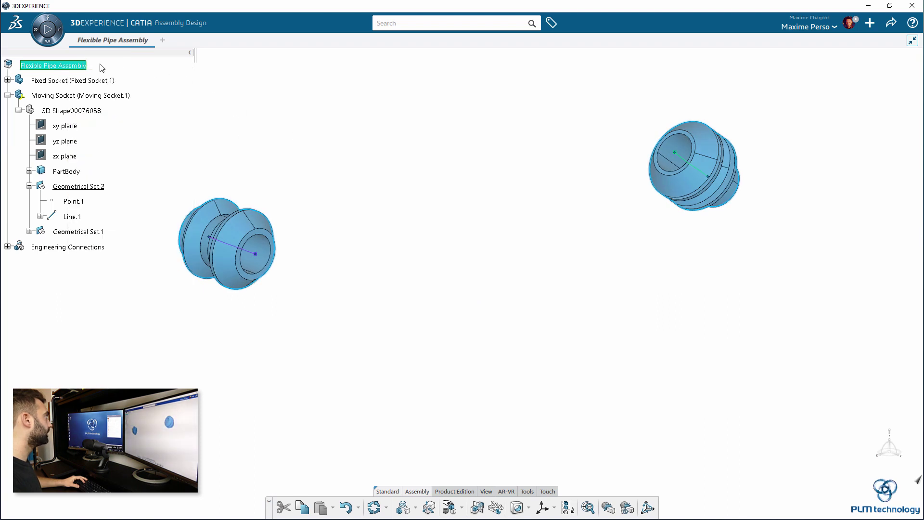
pyautogui.click(75, 67)
pyautogui.rightClick(75, 67)
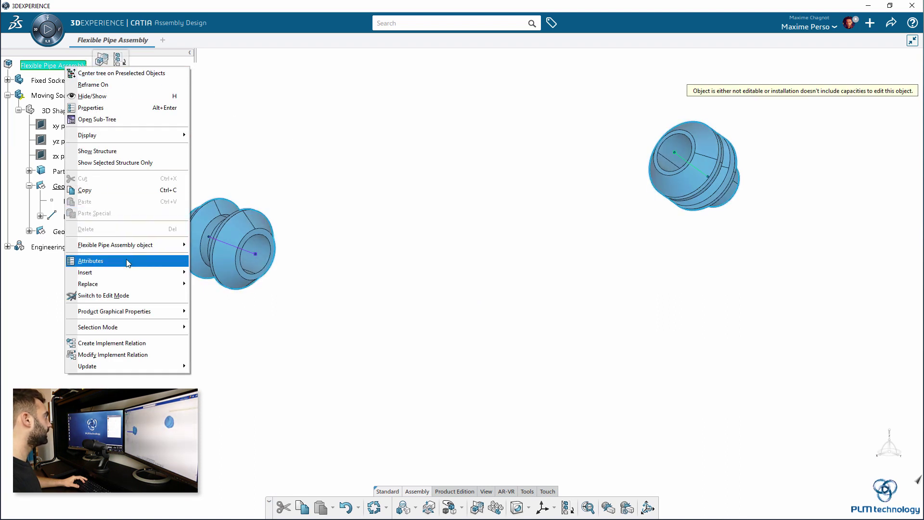
pyautogui.moveTo(108, 273)
pyautogui.click(232, 295)
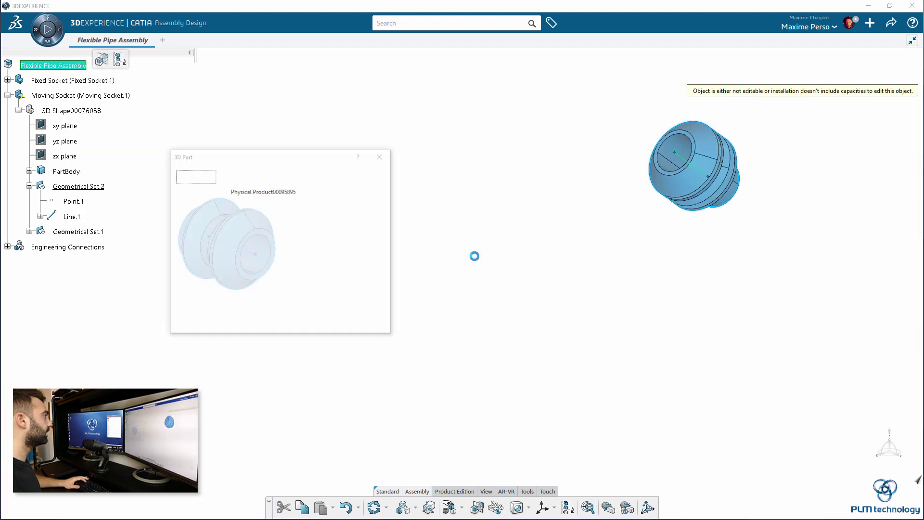
pyautogui.tripleClick(327, 194)
pyautogui.write('Flexible Pipe')
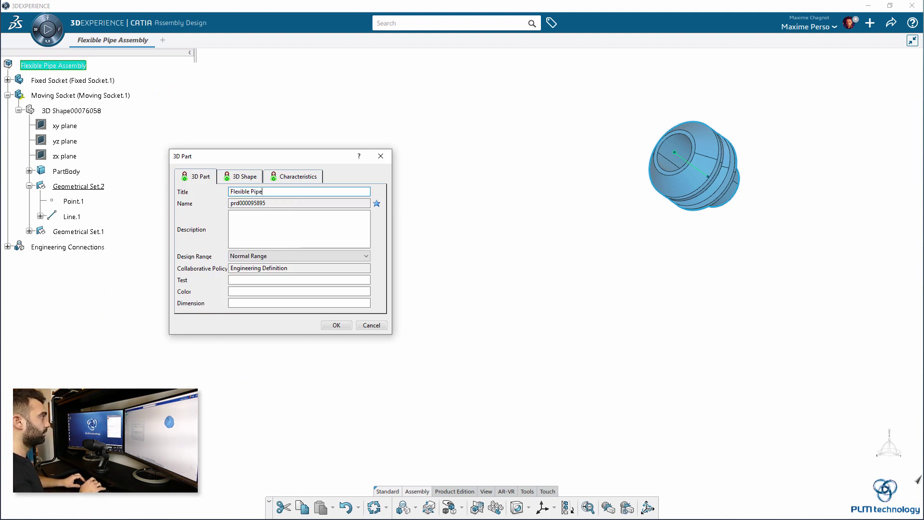
pyautogui.press('Return')
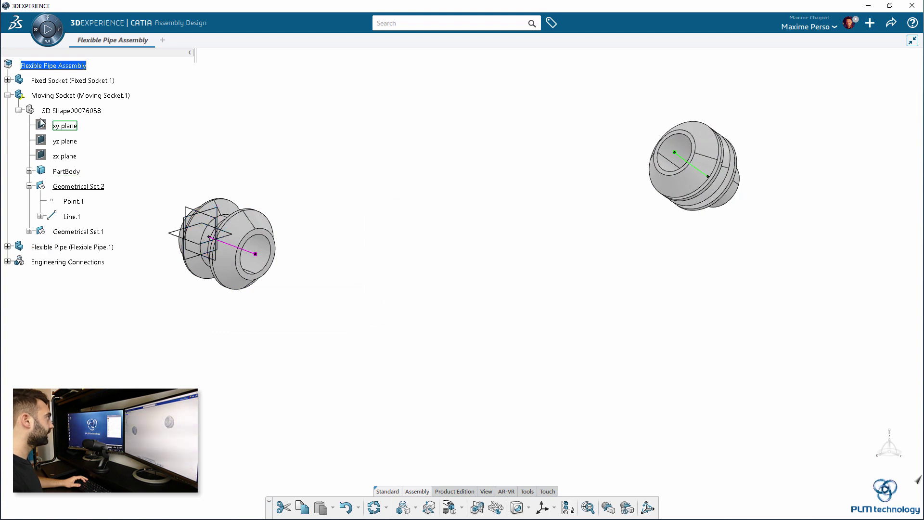
pyautogui.click(8, 96)
pyautogui.moveTo(113, 251)
pyautogui.mouseDown(button='middle')
pyautogui.moveTo(629, 191)
pyautogui.moveTo(151, 332)
pyautogui.mouseUp(button='middle')
pyautogui.moveTo(493, 324)
pyautogui.mouseDown(button='middle')
pyautogui.moveTo(445, 342)
pyautogui.moveTo(408, 293)
pyautogui.mouseUp(button='middle')
# Edit the Flexible Pipe's 3D shape in Generative Shape Design and add Geometrical Set.1
pyautogui.click(8, 110)
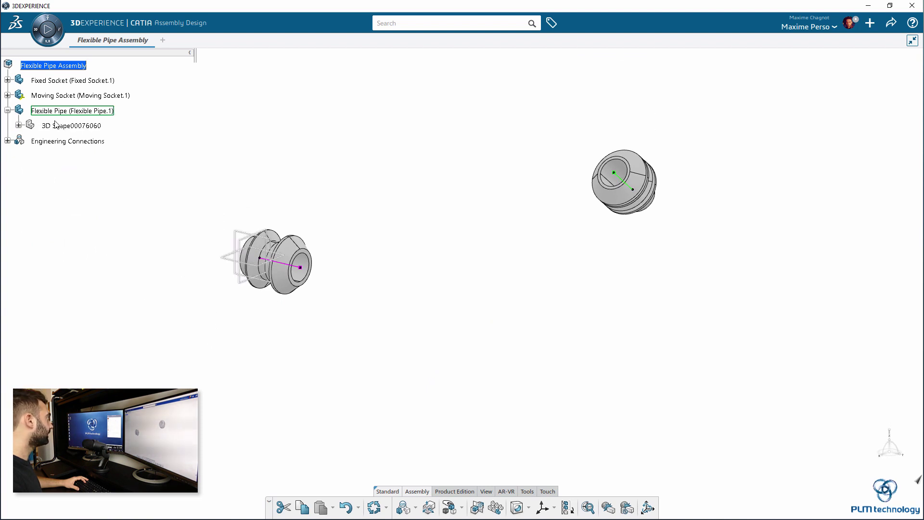
pyautogui.doubleClick(72, 126)
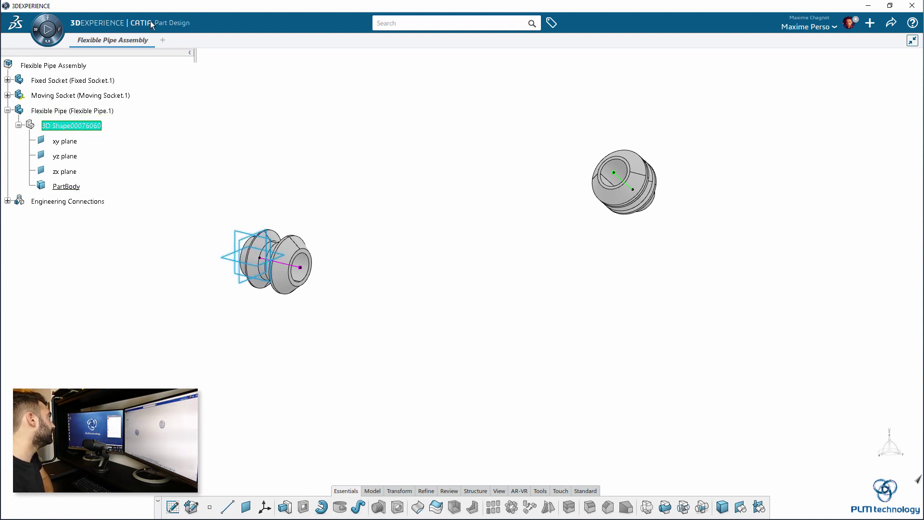
pyautogui.click(48, 29)
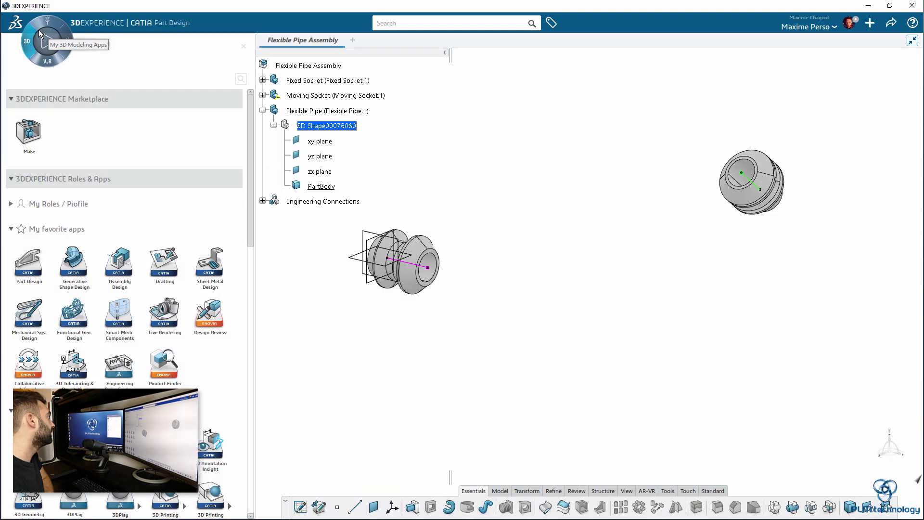
pyautogui.click(67, 263)
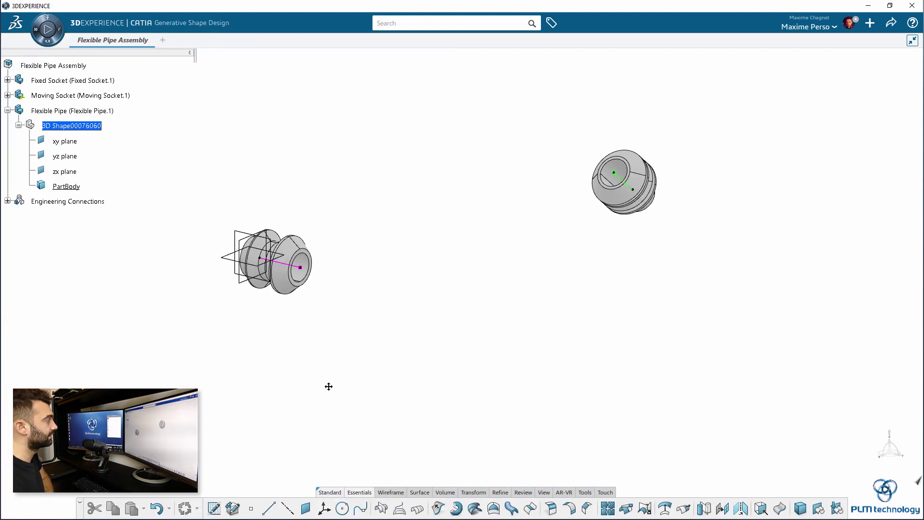
pyautogui.moveTo(308, 388); pyautogui.dragTo(278, 390, button='middle')
pyautogui.click(67, 126)
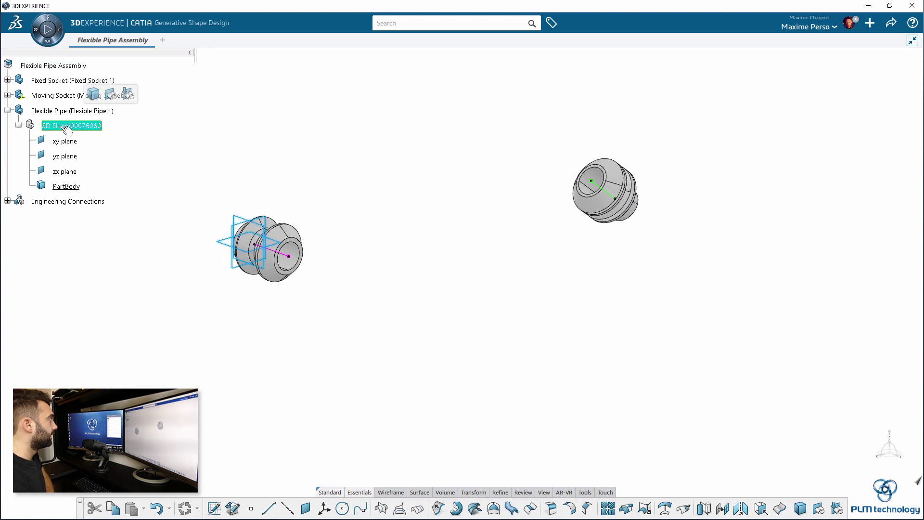
pyautogui.click(111, 95)
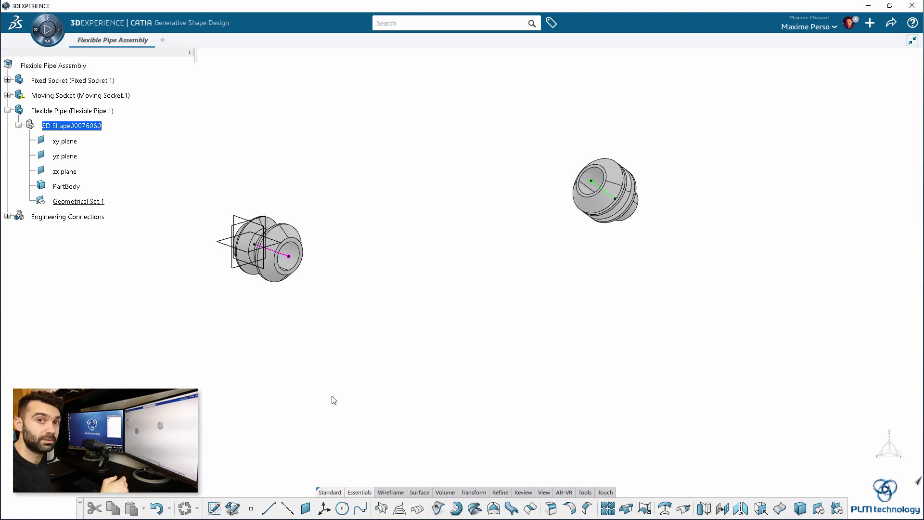
# Start a spline at the Fixed Socket's Point.1 with its Line.1 as tangent, keeping links
pyautogui.click(361, 509)
pyautogui.moveTo(797, 357); pyautogui.dragTo(788, 311)
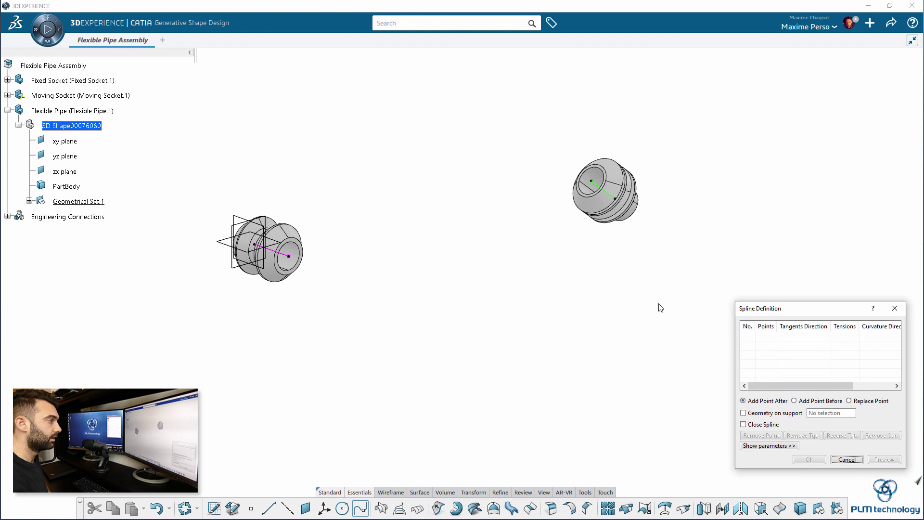
pyautogui.click(289, 256)
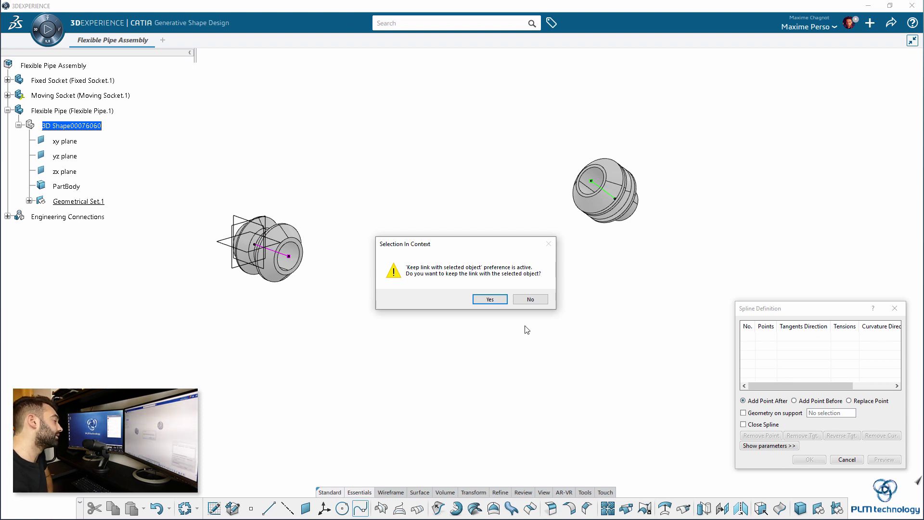
pyautogui.click(496, 300)
pyautogui.click(285, 236)
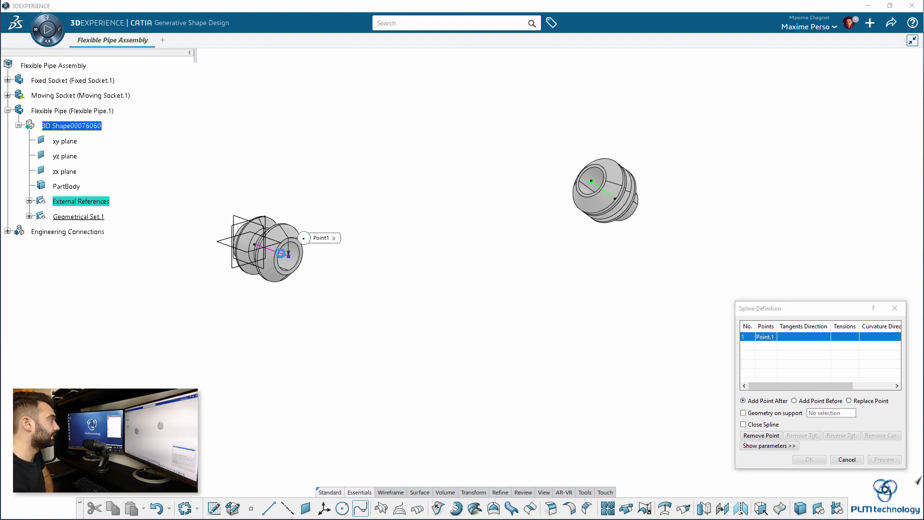
pyautogui.click(506, 301)
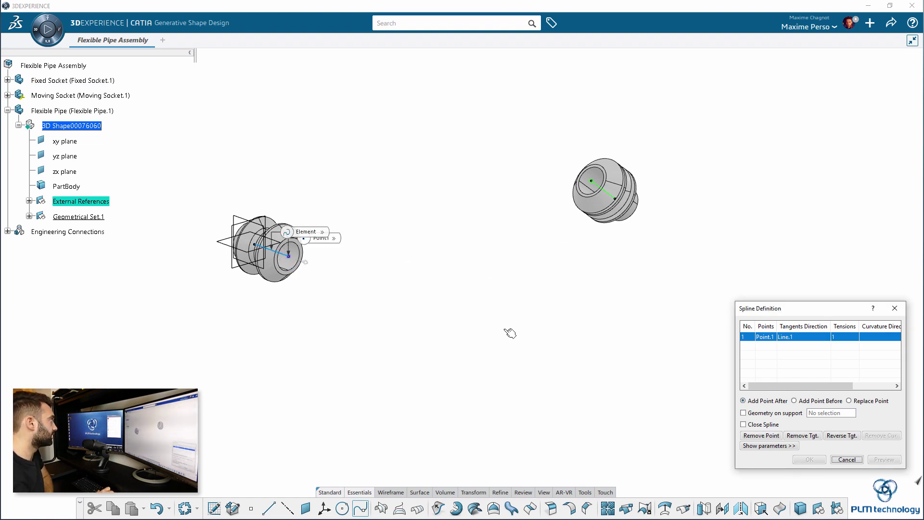
# Set curvature continuity at the first point and end the spline at the Moving Socket's point
pyautogui.click(768, 446)
pyautogui.click(776, 460)
pyautogui.click(745, 473)
pyautogui.moveTo(784, 312); pyautogui.dragTo(771, 256)
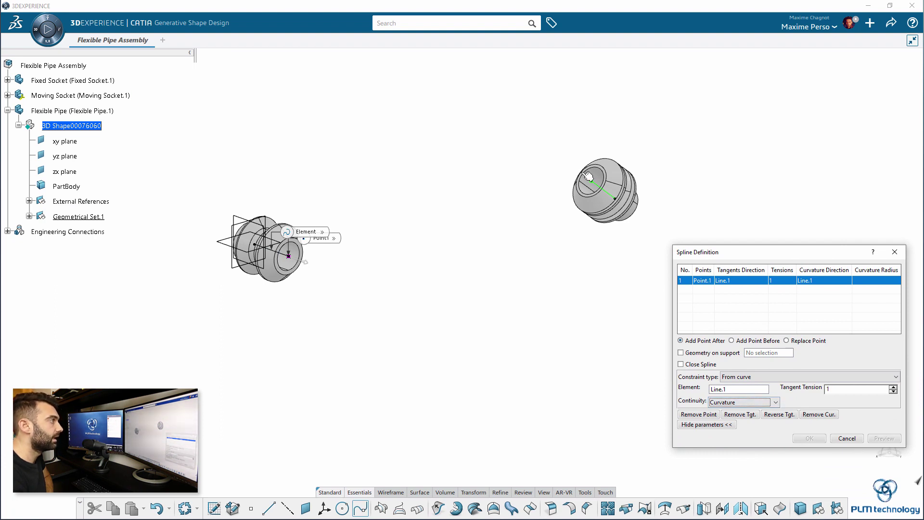
pyautogui.click(597, 185)
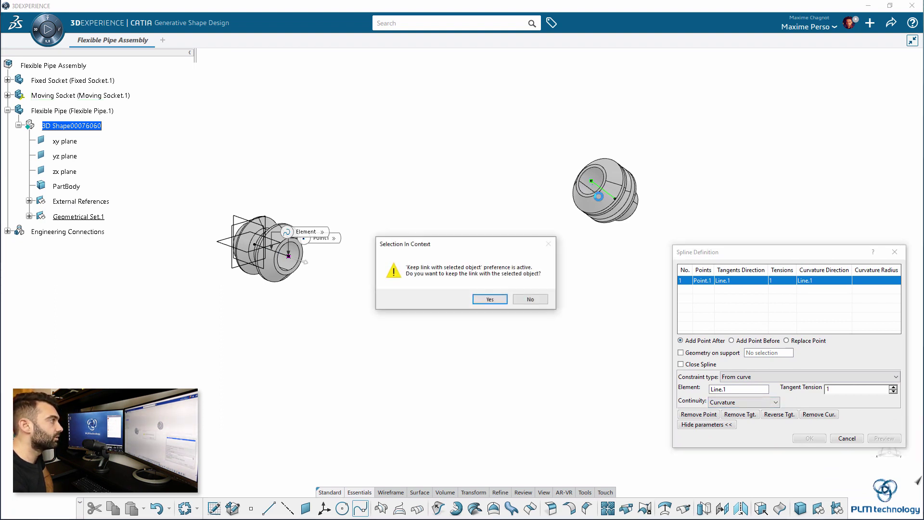
pyautogui.click(504, 300)
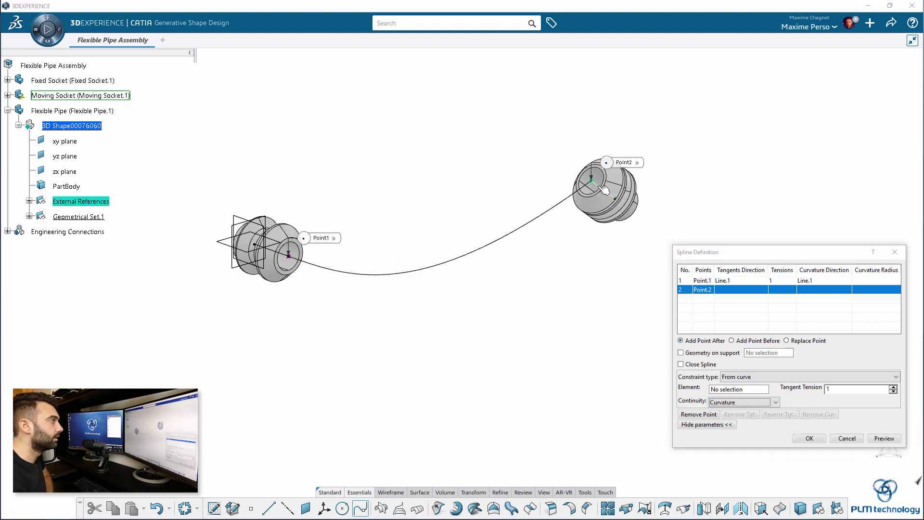
# Use the Moving Socket's axis line as a reversed end tangent with curvature continuity
pyautogui.click(500, 301)
pyautogui.moveTo(577, 268)
pyautogui.mouseDown(button='middle')
pyautogui.moveTo(436, 333)
pyautogui.moveTo(252, 314)
pyautogui.moveTo(216, 258)
pyautogui.moveTo(489, 221)
pyautogui.moveTo(592, 326)
pyautogui.moveTo(371, 297)
pyautogui.mouseUp(button='middle')
pyautogui.scroll(3, 425, 267)
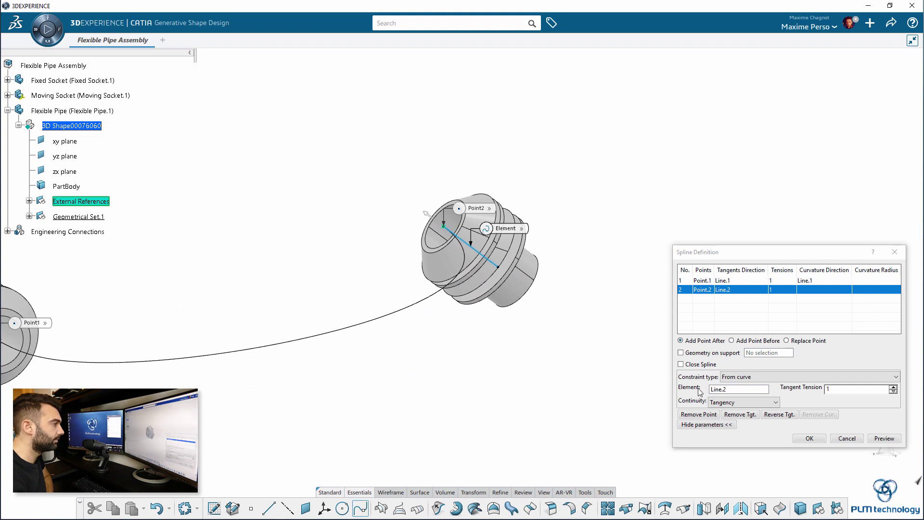
pyautogui.click(783, 417)
pyautogui.click(775, 402)
pyautogui.click(741, 417)
pyautogui.moveTo(426, 370); pyautogui.dragTo(702, 373, button='middle')
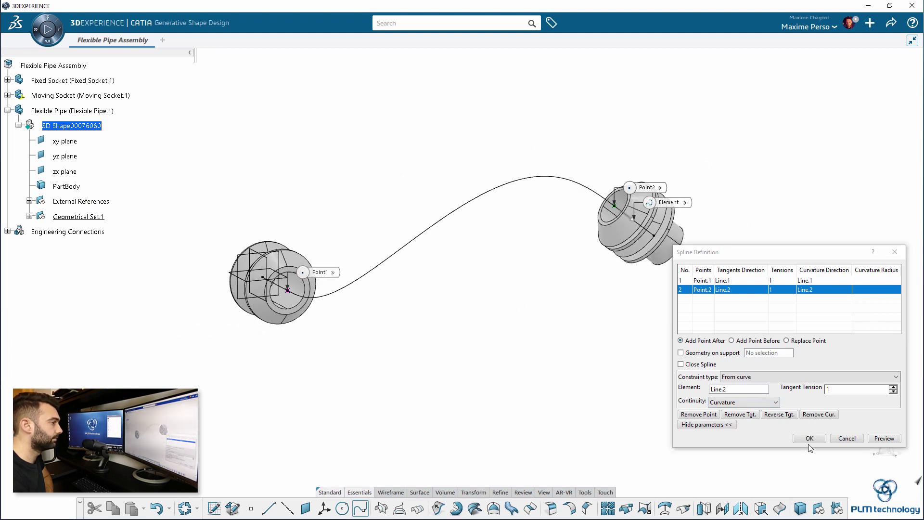
pyautogui.moveTo(468, 360)
pyautogui.mouseDown(button='middle')
pyautogui.moveTo(440, 334)
pyautogui.moveTo(320, 299)
pyautogui.mouseUp(button='middle')
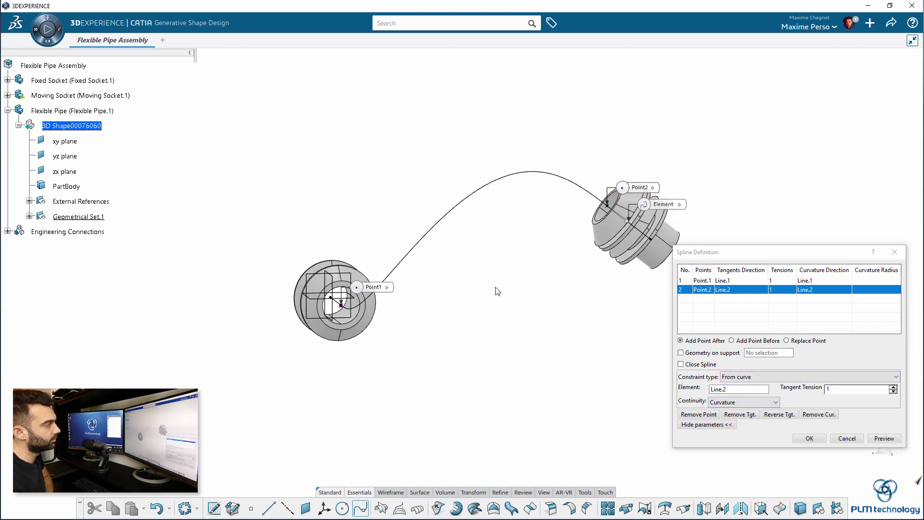
pyautogui.moveTo(497, 291); pyautogui.dragTo(443, 285, button='middle')
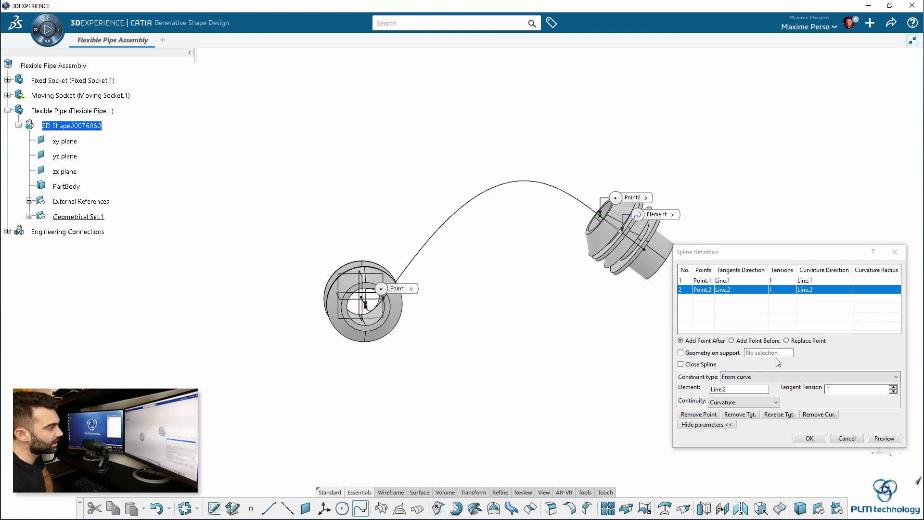
# Set the end tangent tension to 1.4, preview, and create the spline
pyautogui.click(893, 388)
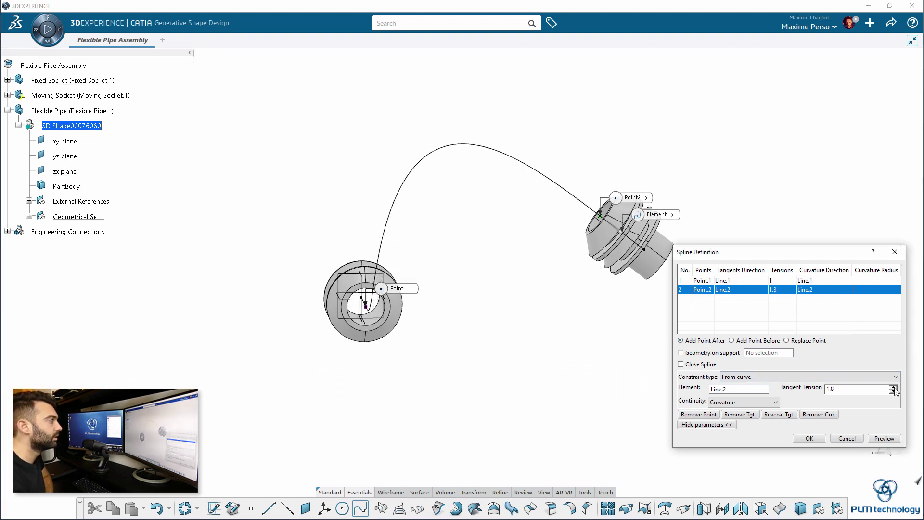
pyautogui.click(894, 392)
pyautogui.click(894, 392)
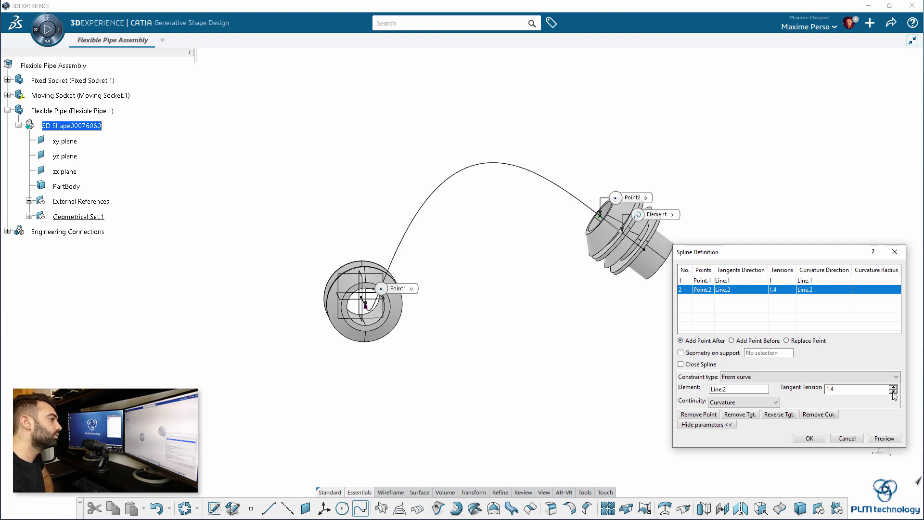
pyautogui.click(893, 391)
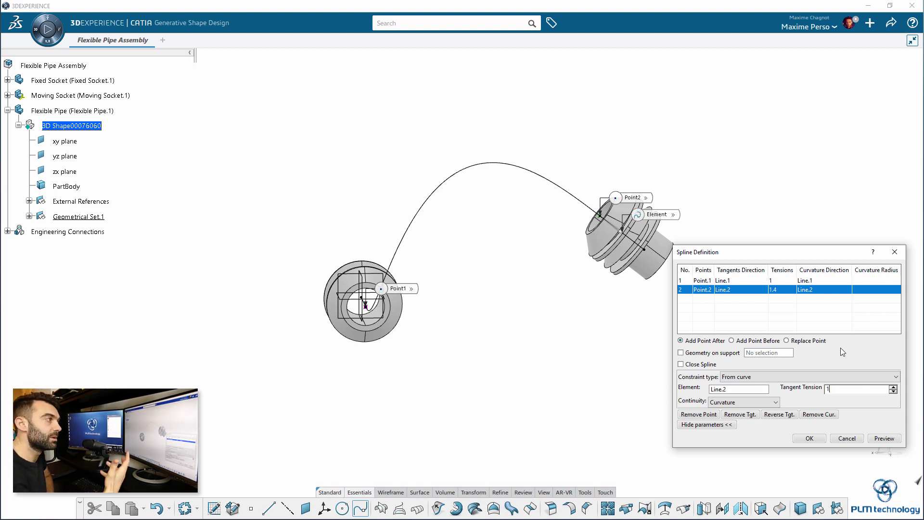
pyautogui.click(884, 438)
pyautogui.click(809, 438)
# Expand Geometrical Set.1 and External References to expose Spline.1 and the socket lines
pyautogui.moveTo(520, 353)
pyautogui.mouseDown(button='middle')
pyautogui.moveTo(674, 375)
pyautogui.moveTo(534, 377)
pyautogui.moveTo(602, 362)
pyautogui.moveTo(482, 313)
pyautogui.mouseUp(button='middle')
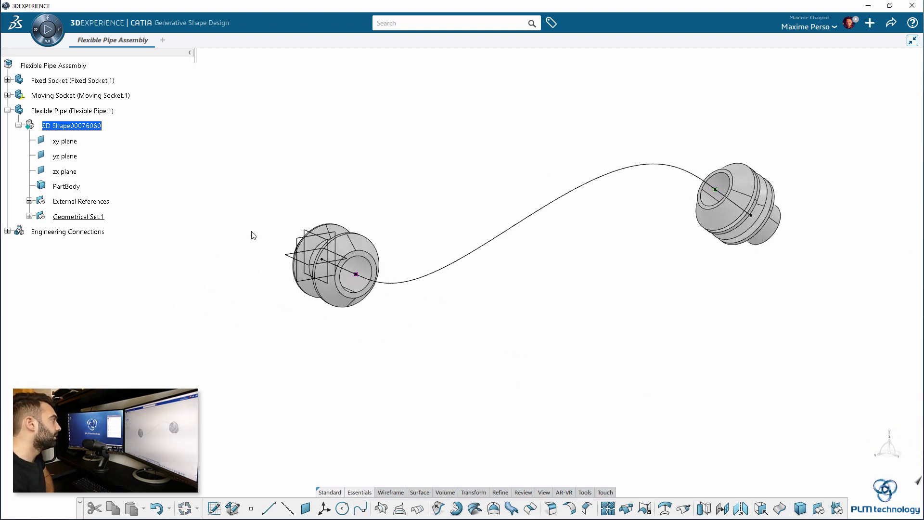
pyautogui.click(355, 272)
pyautogui.click(395, 285)
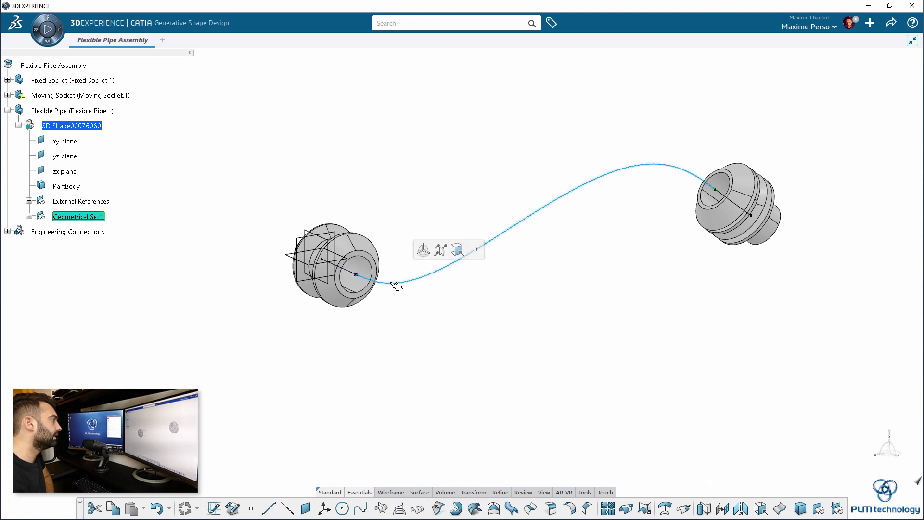
pyautogui.click(238, 257)
pyautogui.click(29, 216)
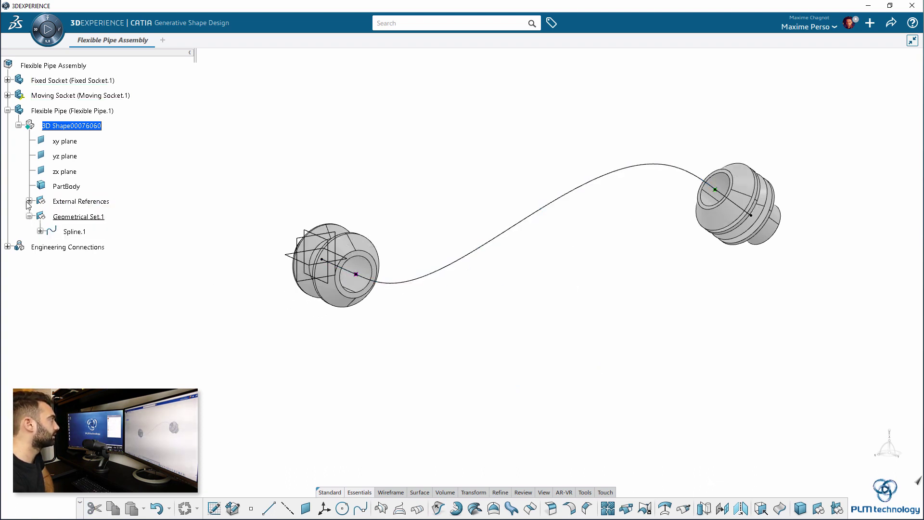
pyautogui.click(29, 201)
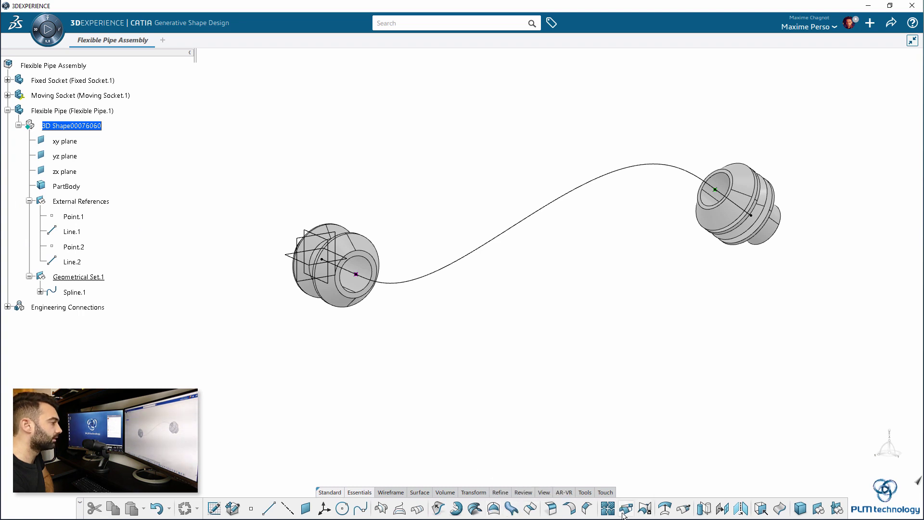
# Join Line.1, Spline.1 and Line.2 into a single curve, Join.1
pyautogui.click(624, 510)
pyautogui.click(346, 270)
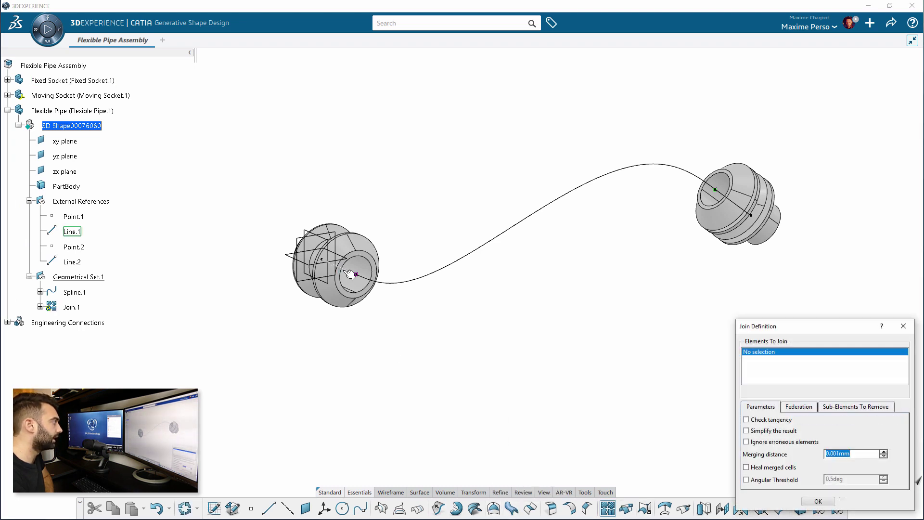
pyautogui.click(380, 283)
pyautogui.click(727, 198)
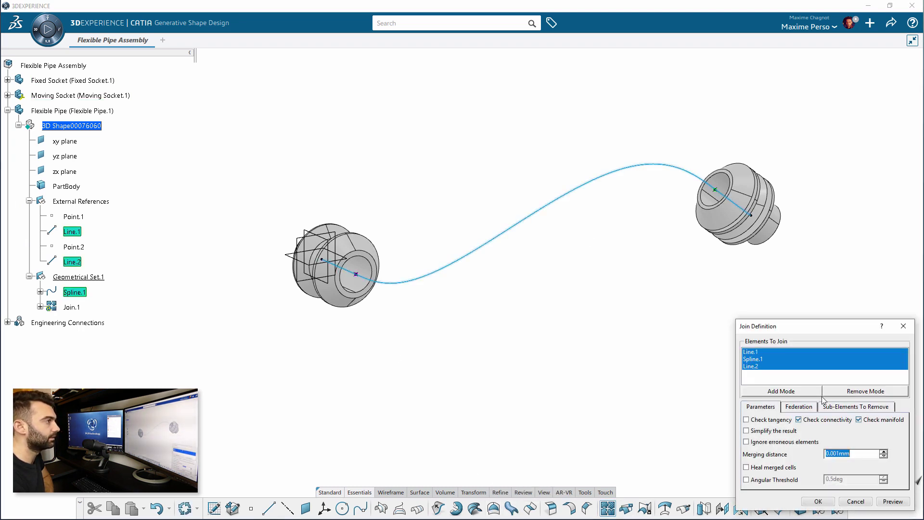
pyautogui.click(816, 500)
# Inspect the joined curve, check Point.1 and Point.2, and collapse External References
pyautogui.moveTo(584, 444); pyautogui.dragTo(528, 246, button='middle')
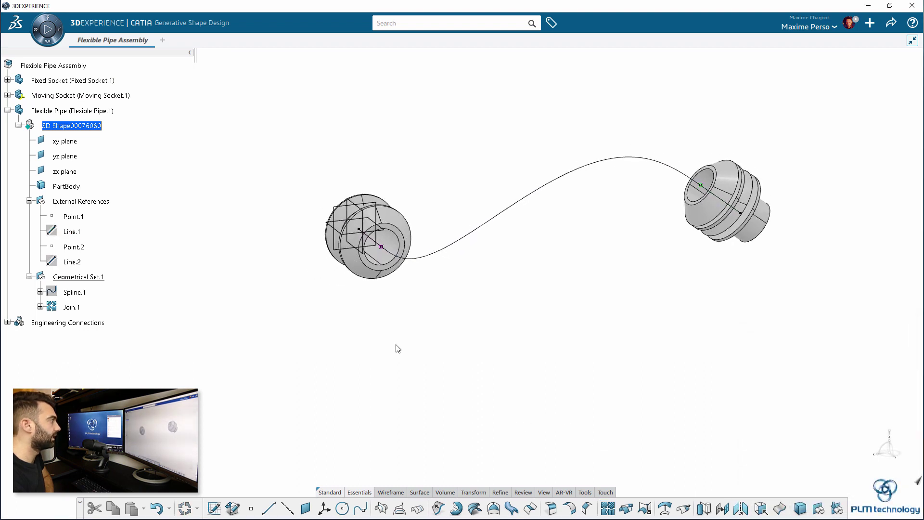
pyautogui.moveTo(414, 371); pyautogui.dragTo(463, 381, button='middle')
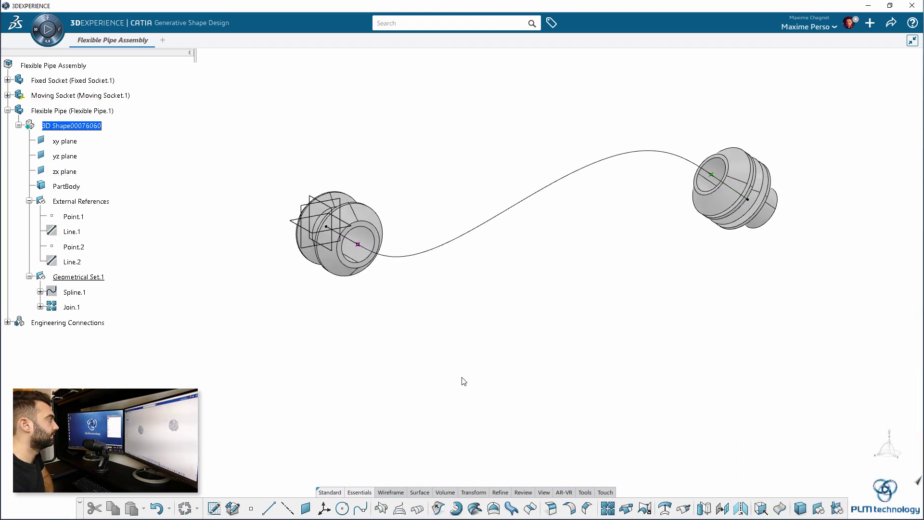
pyautogui.click(87, 249)
pyautogui.keyDown('ctrl'); pyautogui.click(76, 218); pyautogui.keyUp('ctrl')
pyautogui.click(144, 230)
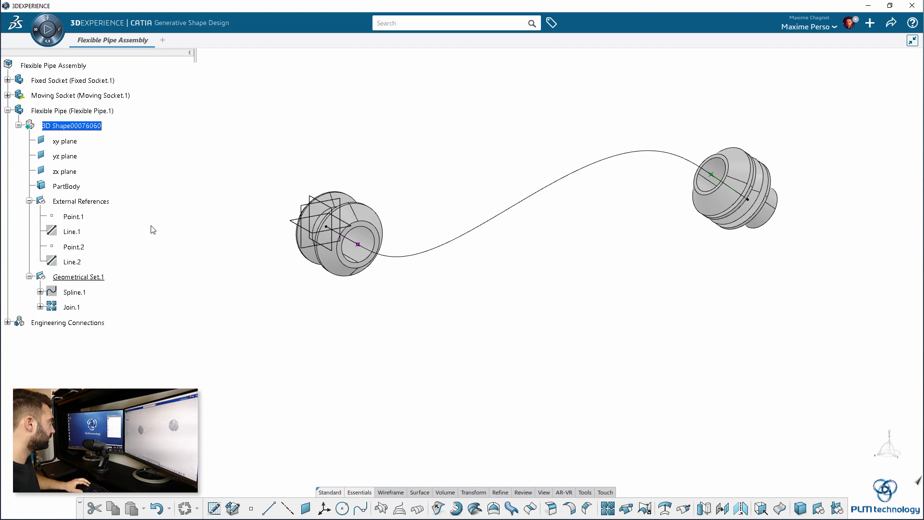
pyautogui.click(29, 201)
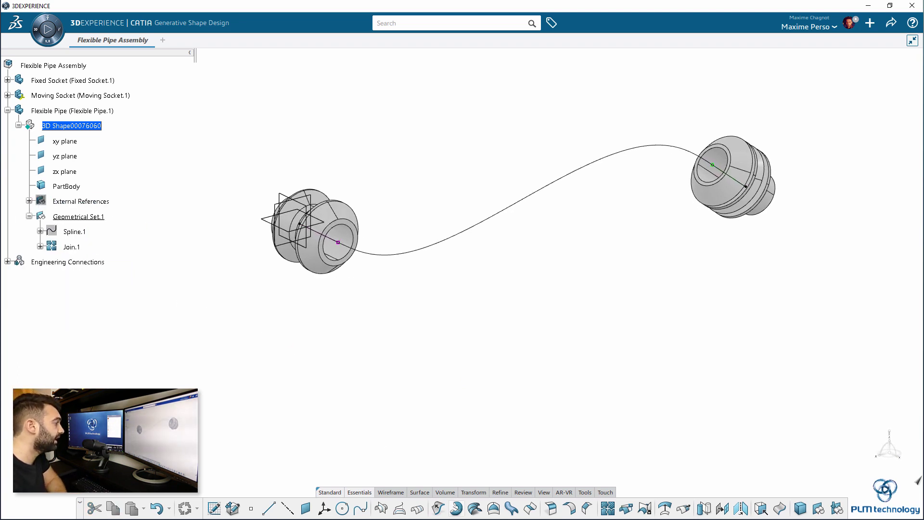
# Sweep a 20 mm-radius Center-and-radius circle along Join.1 to create Sweep.1
pyautogui.click(510, 509)
pyautogui.click(815, 262)
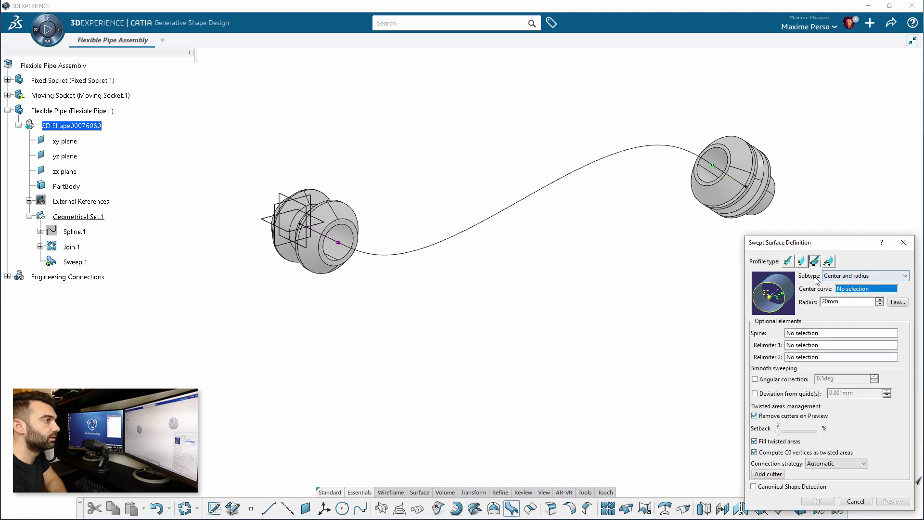
pyautogui.click(851, 275)
pyautogui.click(847, 308)
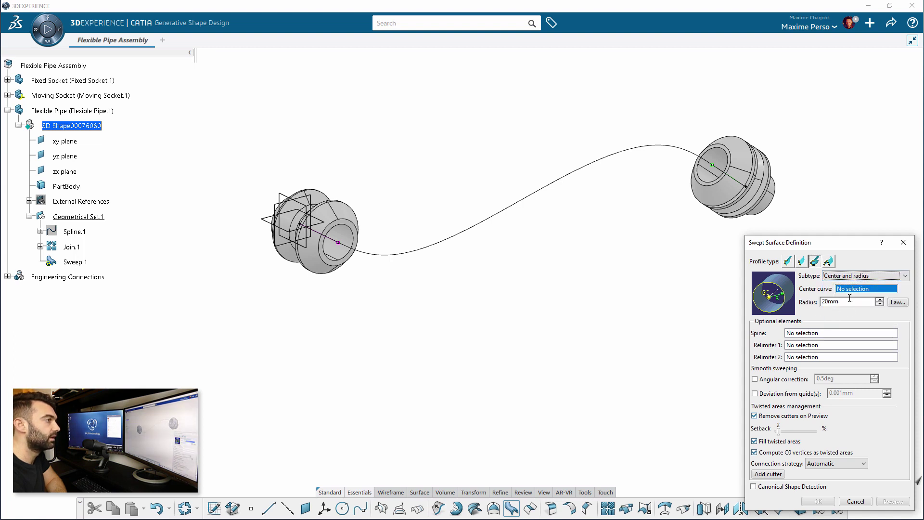
pyautogui.doubleClick(817, 300)
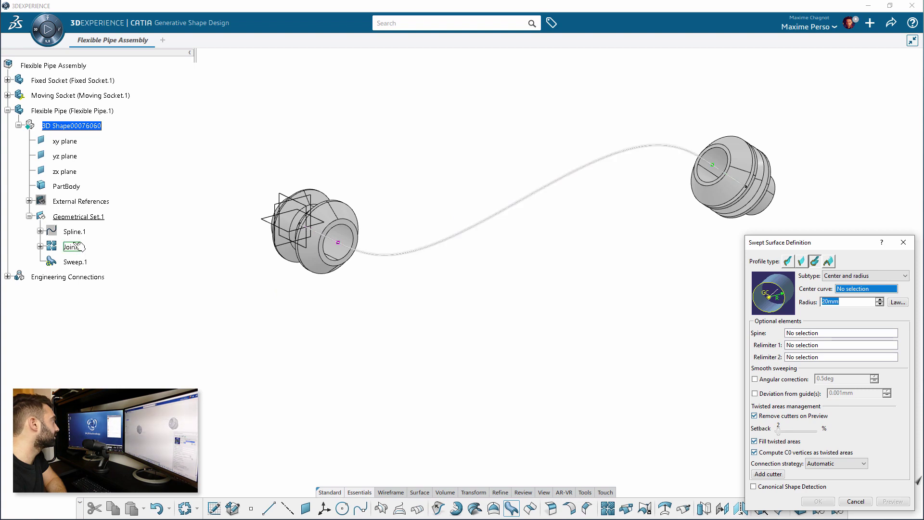
pyautogui.click(421, 253)
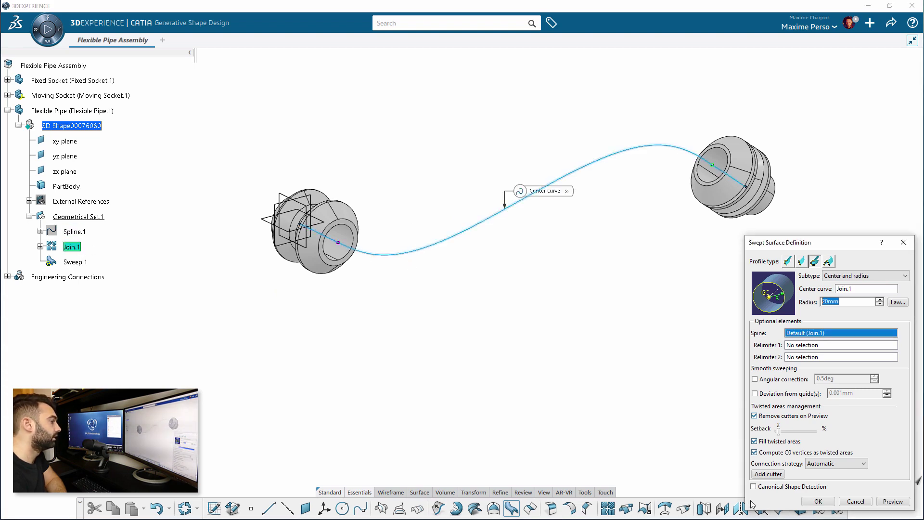
pyautogui.click(881, 501)
pyautogui.moveTo(433, 216)
pyautogui.mouseDown(button='middle')
pyautogui.moveTo(465, 179)
pyautogui.moveTo(198, 296)
pyautogui.moveTo(67, 327)
pyautogui.moveTo(374, 437)
pyautogui.moveTo(615, 369)
pyautogui.mouseUp(button='middle')
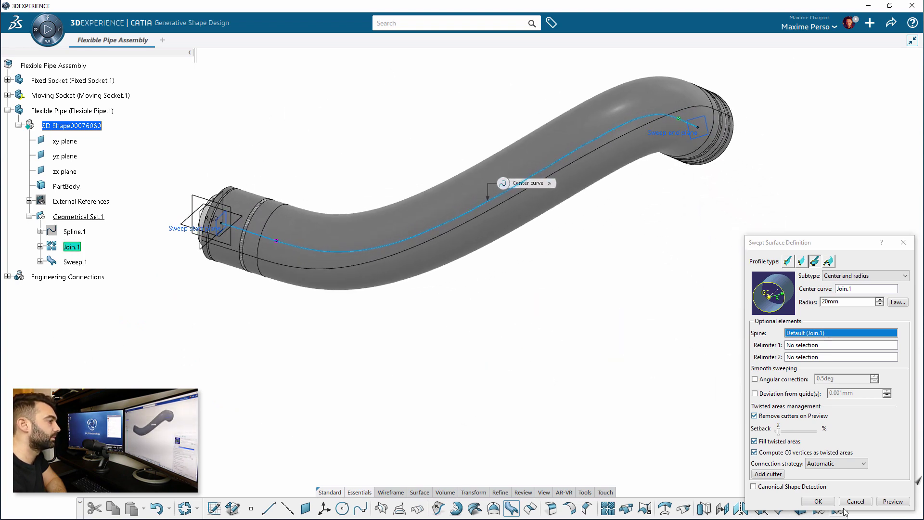
pyautogui.click(831, 502)
pyautogui.moveTo(412, 382)
pyautogui.mouseDown(button='middle')
pyautogui.moveTo(722, 242)
pyautogui.moveTo(648, 241)
pyautogui.moveTo(604, 268)
pyautogui.moveTo(443, 305)
pyautogui.moveTo(523, 226)
pyautogui.mouseUp(button='middle')
# Hide Join.1 and define PartBody as the work object
pyautogui.moveTo(620, 323); pyautogui.dragTo(450, 367, button='middle')
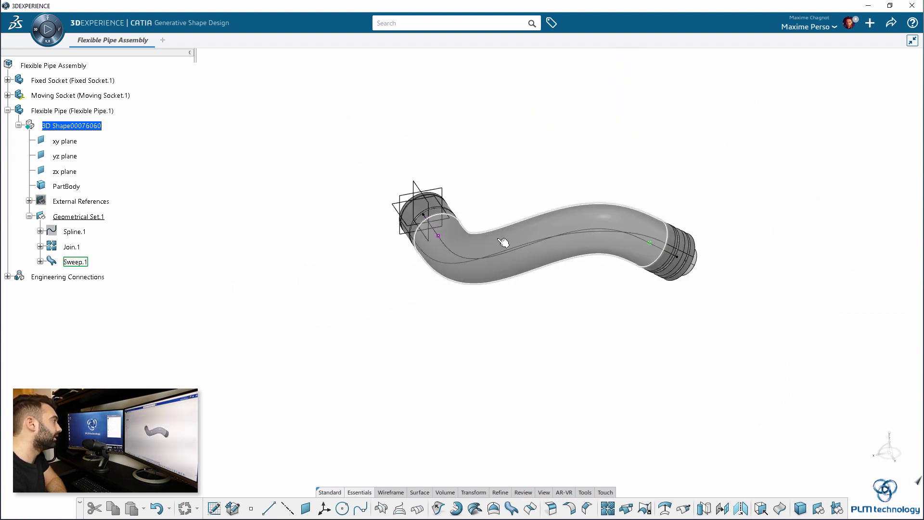
pyautogui.rightClick(71, 247)
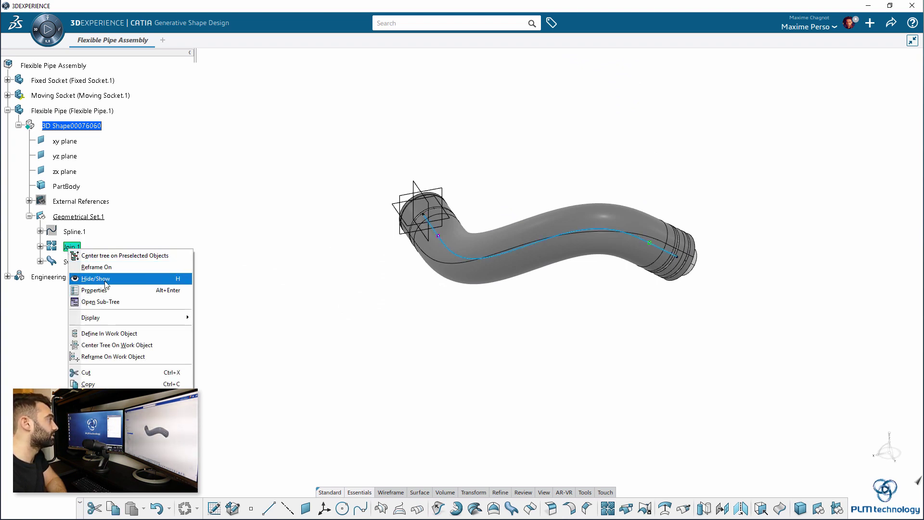
pyautogui.click(105, 279)
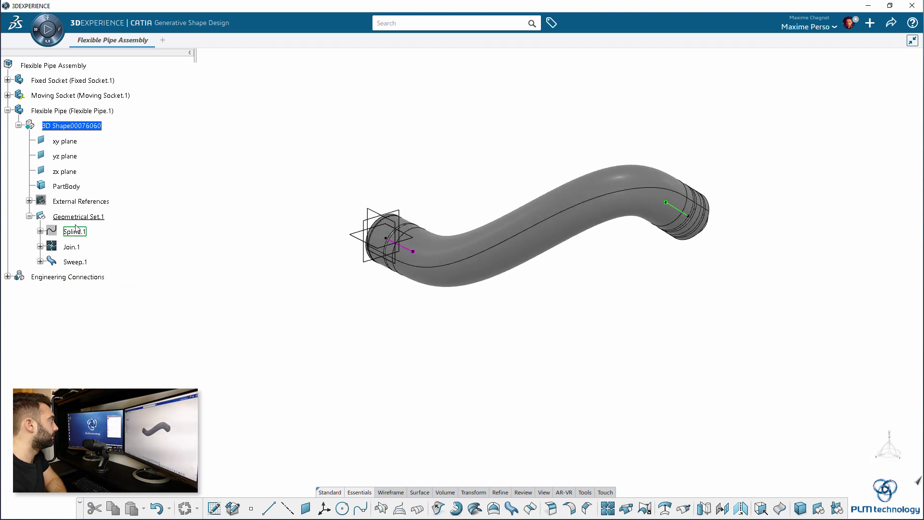
pyautogui.rightClick(70, 186)
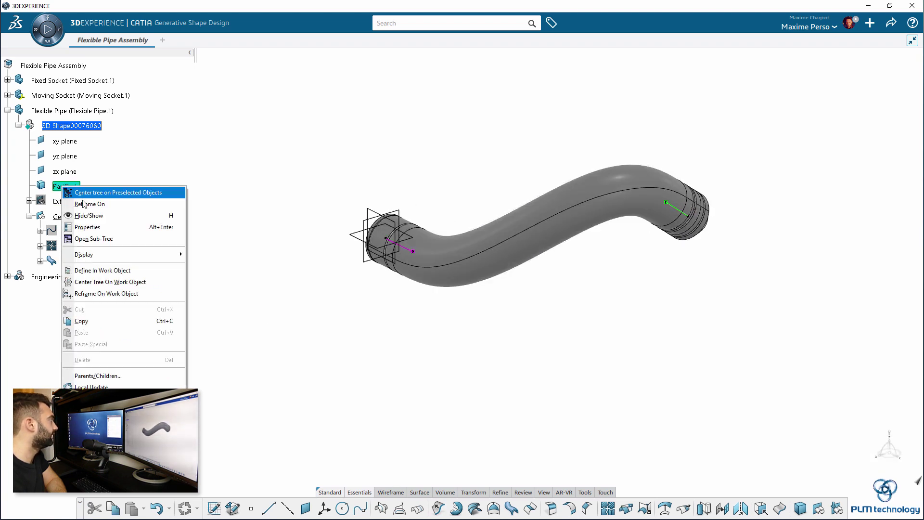
pyautogui.click(111, 271)
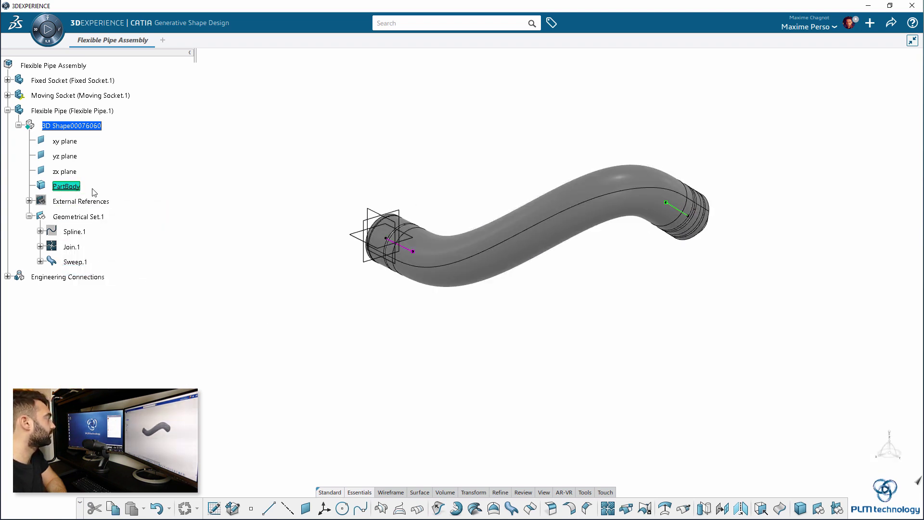
# In Part Design, thicken Sweep.1 by 1 mm into a solid pipe wall
pyautogui.click(43, 33)
pyautogui.click(32, 264)
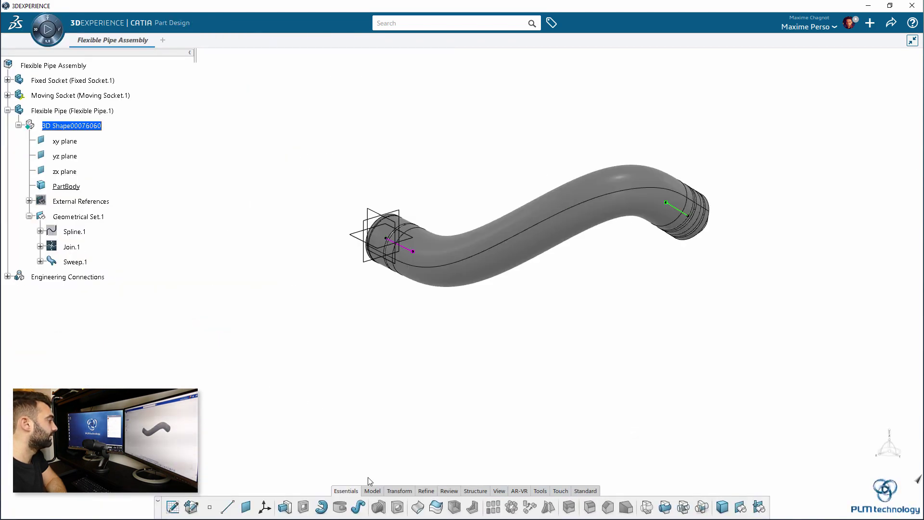
pyautogui.click(435, 511)
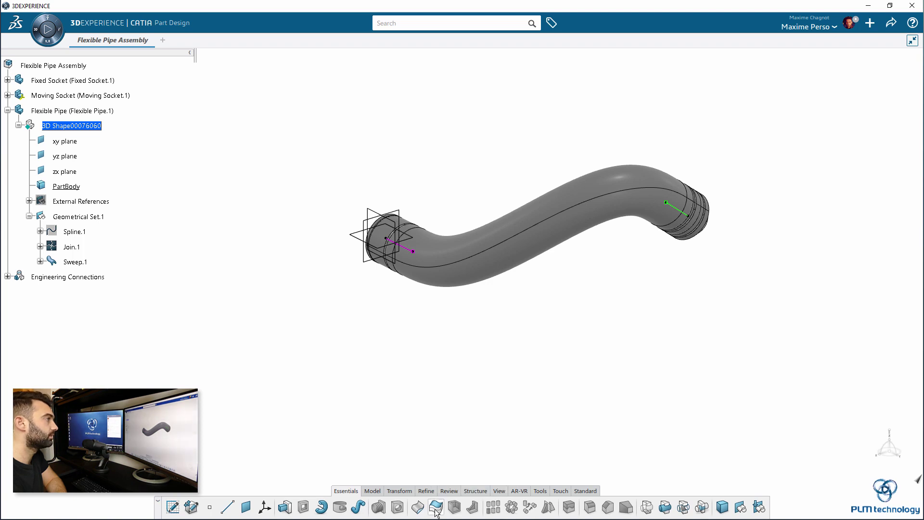
pyautogui.click(77, 262)
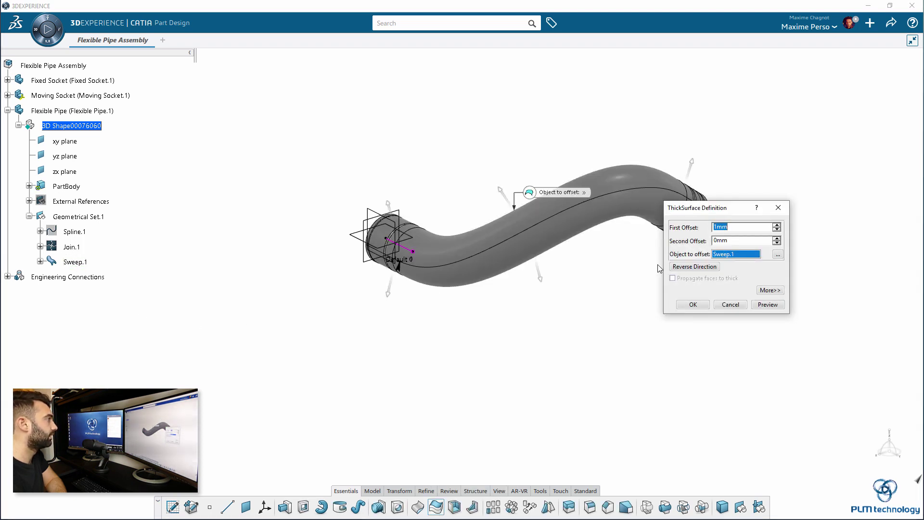
pyautogui.click(693, 304)
pyautogui.moveTo(664, 311)
pyautogui.mouseDown(button='middle')
pyautogui.moveTo(280, 209)
pyautogui.moveTo(600, 332)
pyautogui.moveTo(365, 316)
pyautogui.moveTo(347, 293)
pyautogui.mouseUp(button='middle')
pyautogui.click(348, 293)
# Hide the Fixed Socket's Geometrical Set.1 and Set.2 and collapse its branches
pyautogui.rightClick(67, 217)
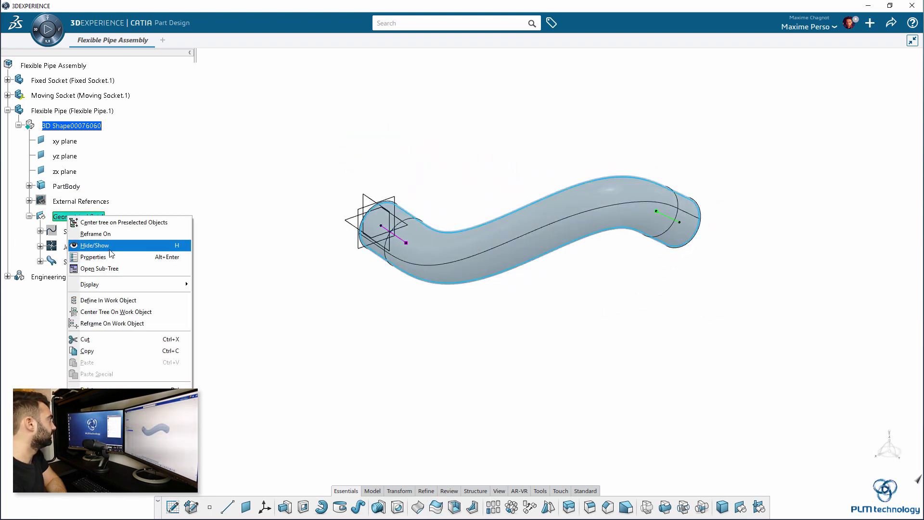
pyautogui.press('Escape')
pyautogui.moveTo(193, 283); pyautogui.dragTo(93, 174, button='middle')
pyautogui.click(8, 96)
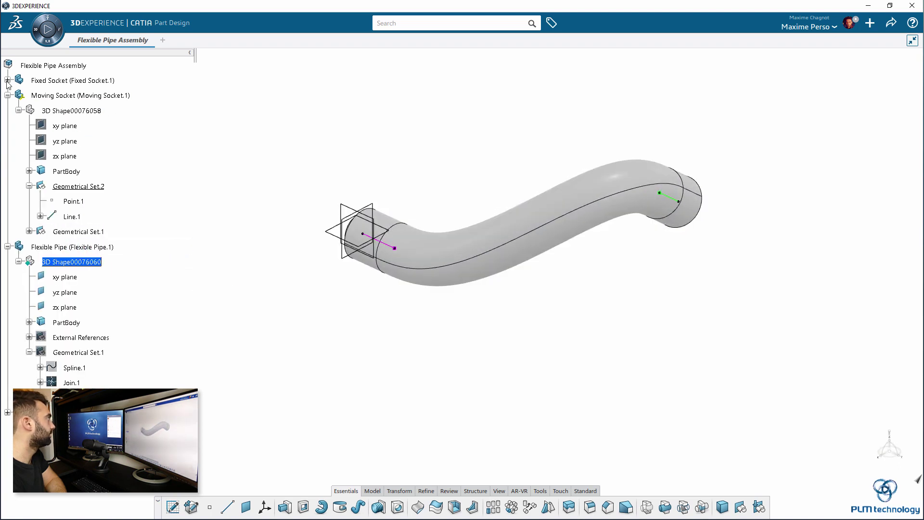
pyautogui.rightClick(83, 172)
pyautogui.click(116, 197)
pyautogui.rightClick(82, 221)
pyautogui.click(115, 247)
pyautogui.click(37, 216)
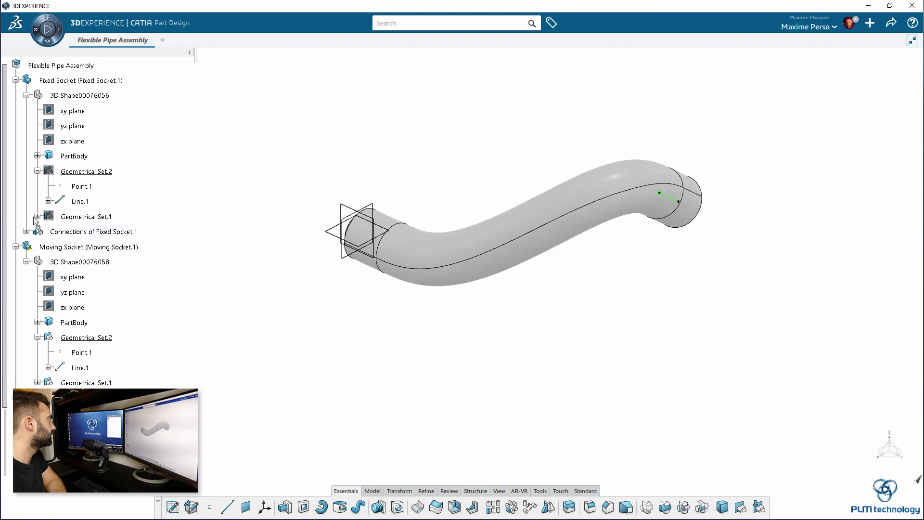
pyautogui.click(37, 171)
pyautogui.click(25, 95)
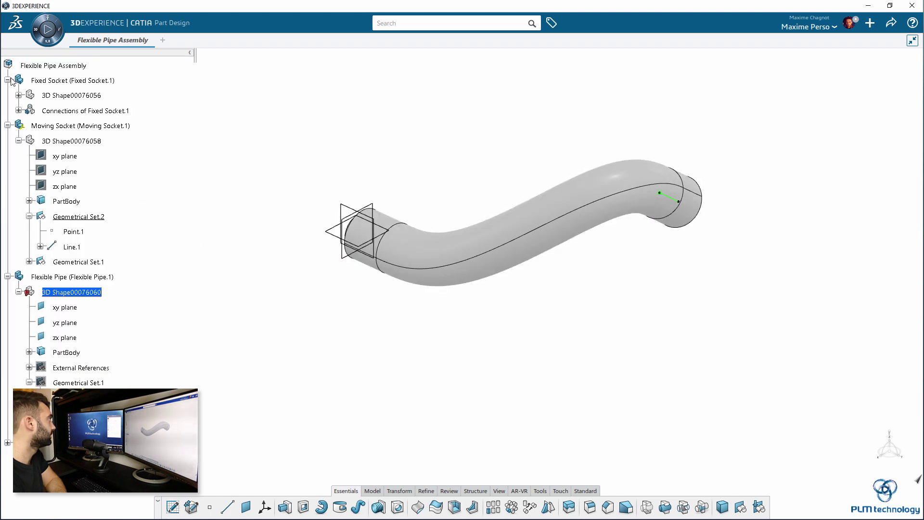
# Hide the Moving Socket's Geometrical Set.1 and Set.2, then collapse both socket nodes
pyautogui.rightClick(96, 221)
pyautogui.click(109, 251)
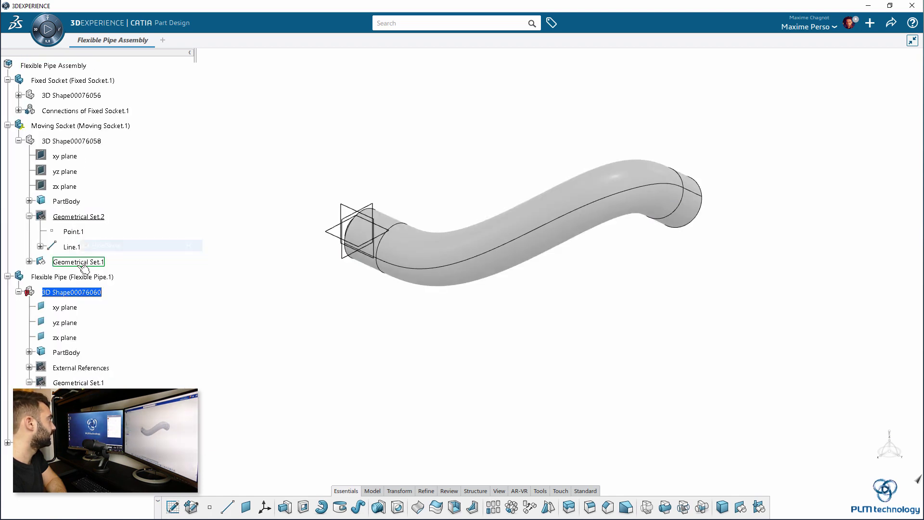
pyautogui.rightClick(79, 262)
pyautogui.click(107, 295)
pyautogui.click(19, 141)
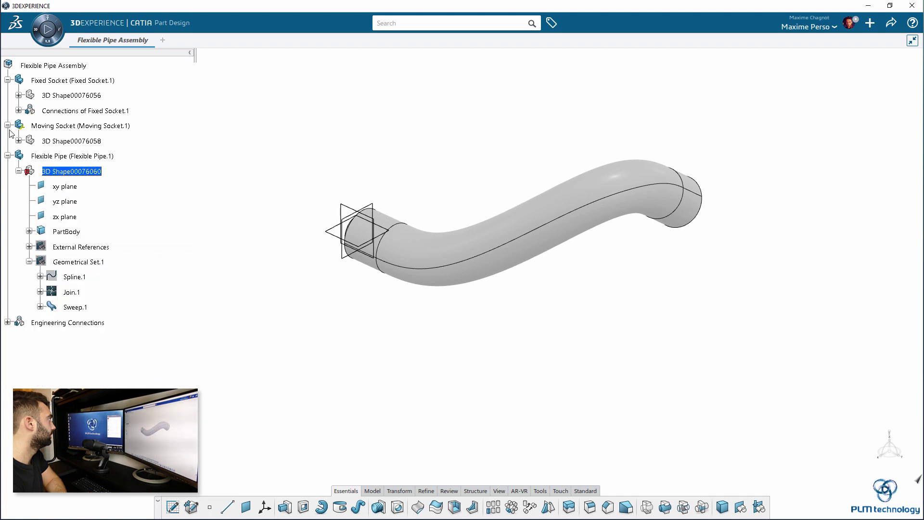
pyautogui.click(8, 126)
pyautogui.click(8, 81)
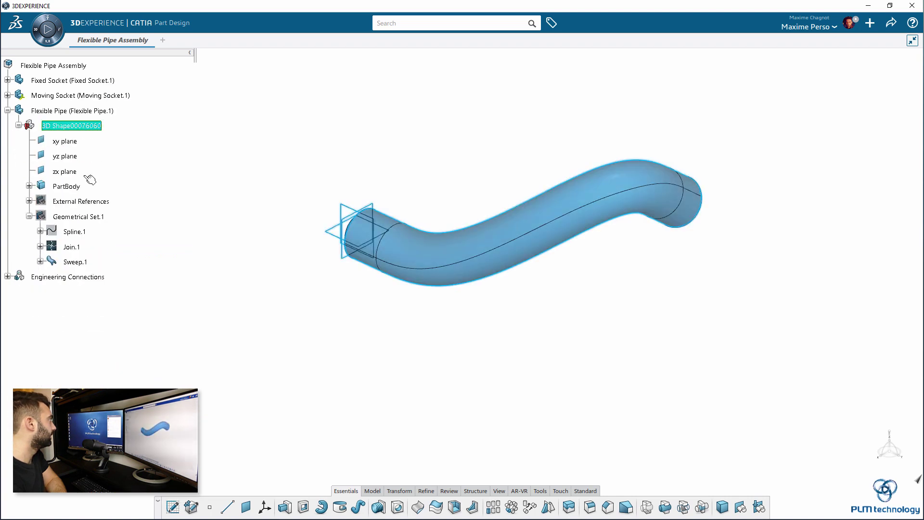
# Give the pipe's PartBody a purple fill colour with raised transparency
pyautogui.doubleClick(68, 187)
pyautogui.rightClick(70, 187)
pyautogui.click(140, 228)
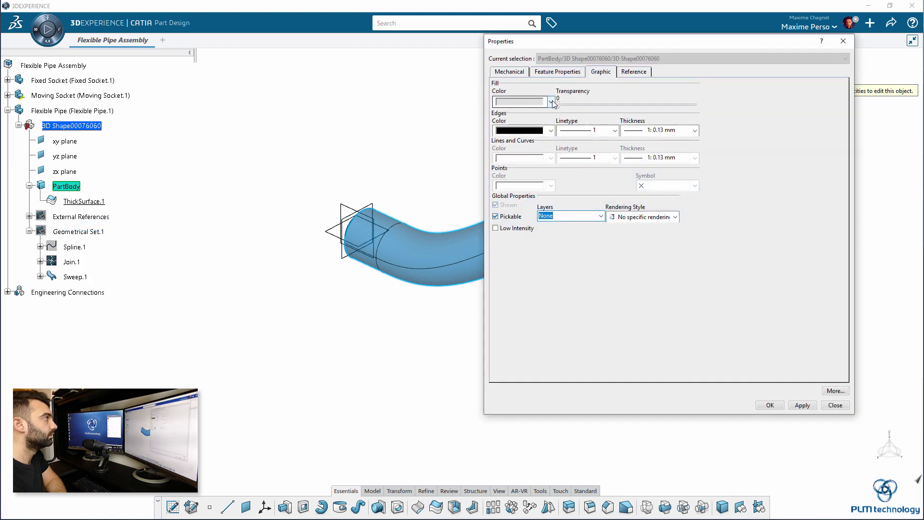
pyautogui.click(551, 102)
pyautogui.click(526, 291)
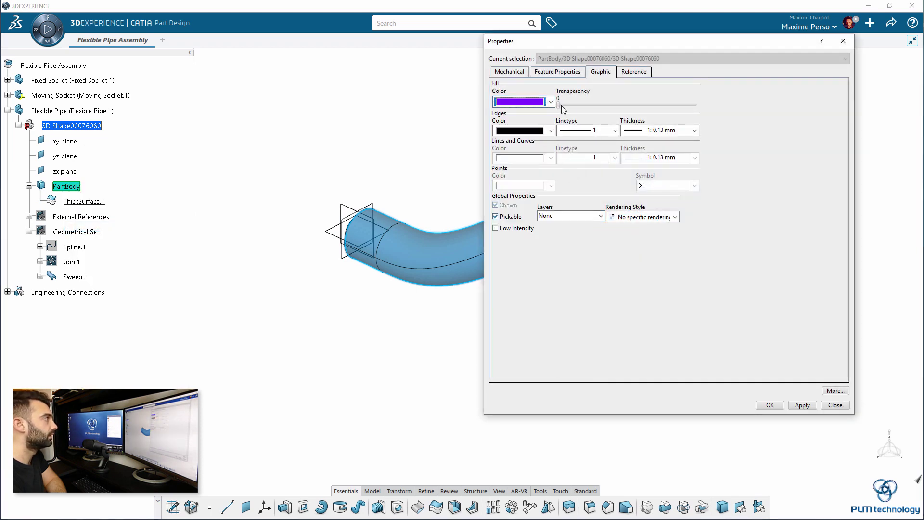
pyautogui.moveTo(560, 107); pyautogui.dragTo(645, 112)
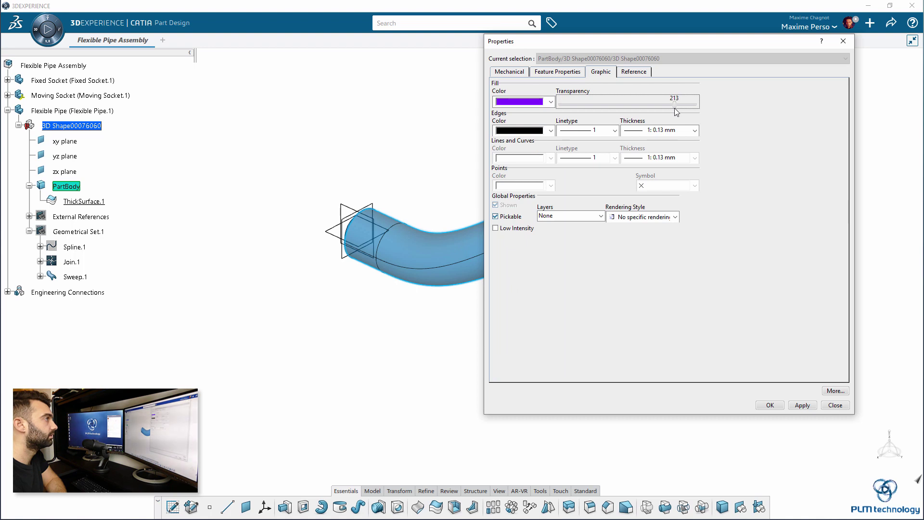
pyautogui.click(803, 405)
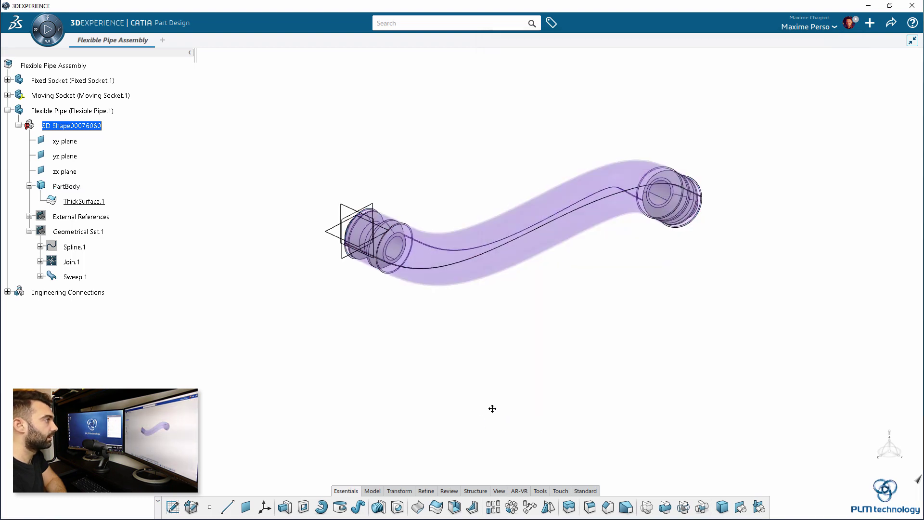
# Hide the pipe's xy, yz and zx reference planes
pyautogui.keyDown('shift'); pyautogui.click(65, 172); pyautogui.keyUp('shift')
pyautogui.rightClick(70, 172)
pyautogui.click(113, 201)
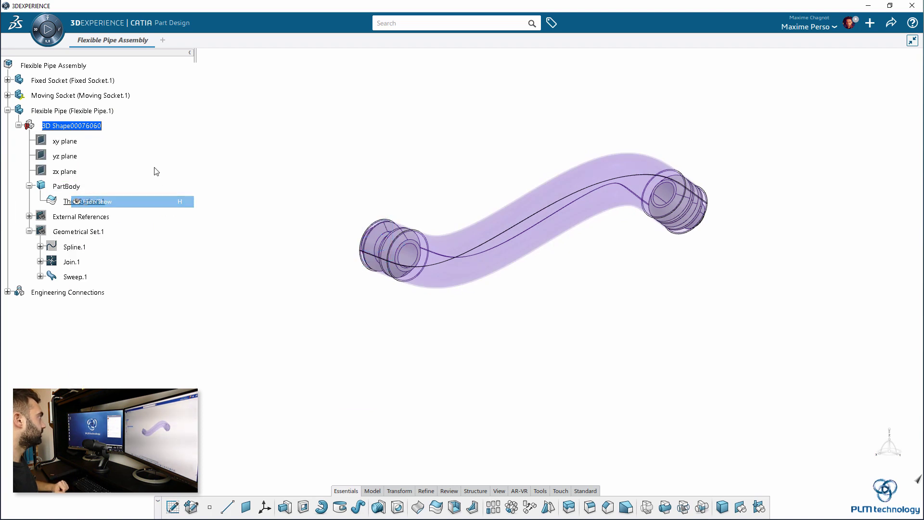
pyautogui.moveTo(299, 173)
pyautogui.mouseDown(button='middle')
pyautogui.moveTo(540, 179)
pyautogui.moveTo(583, 144)
pyautogui.moveTo(465, 183)
pyautogui.moveTo(314, 311)
pyautogui.moveTo(260, 292)
pyautogui.mouseUp(button='middle')
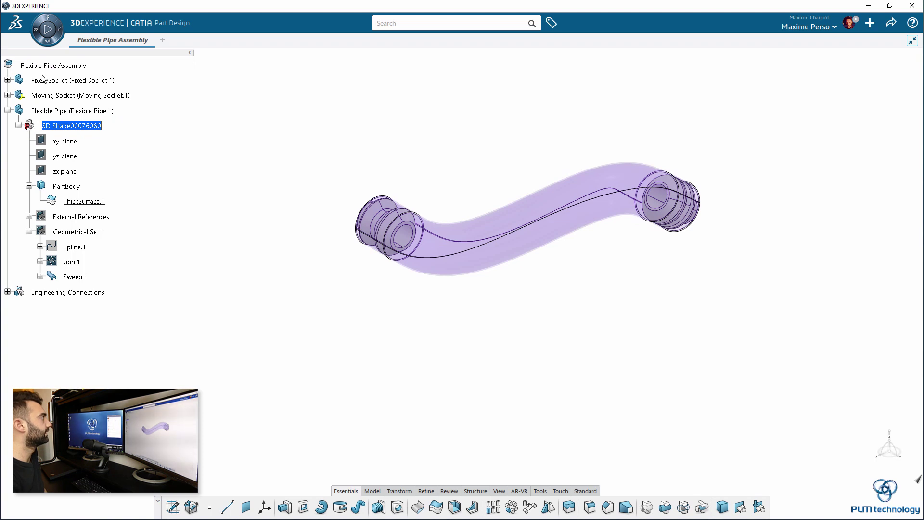
# Activate the root assembly, update it, and collapse the pipe's Geometrical Set.1
pyautogui.doubleClick(50, 66)
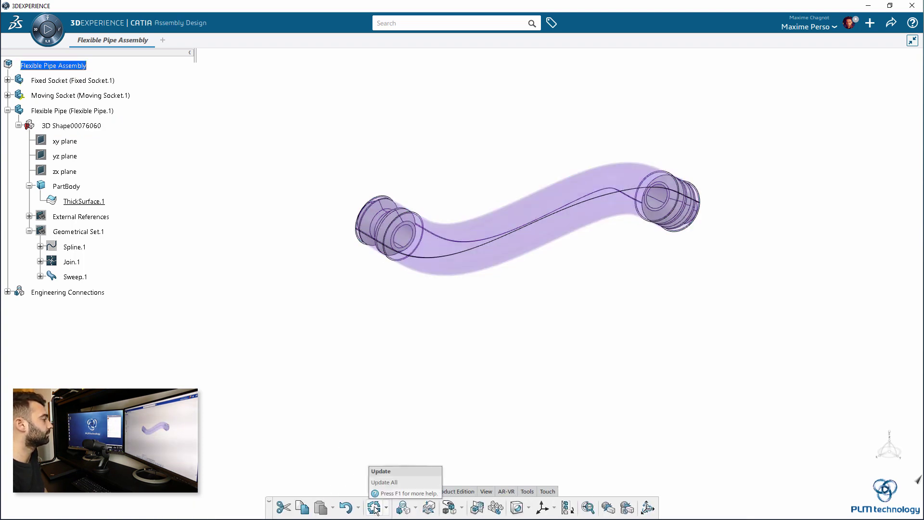
pyautogui.click(373, 506)
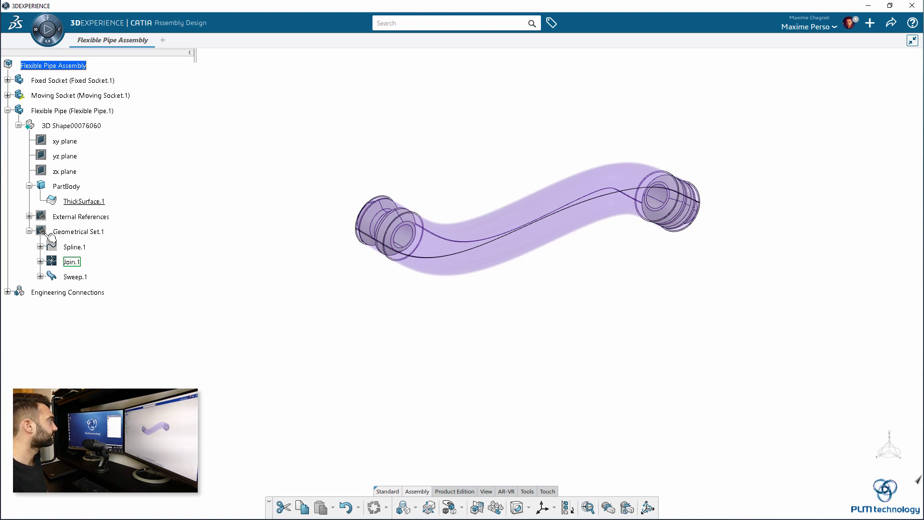
pyautogui.click(30, 232)
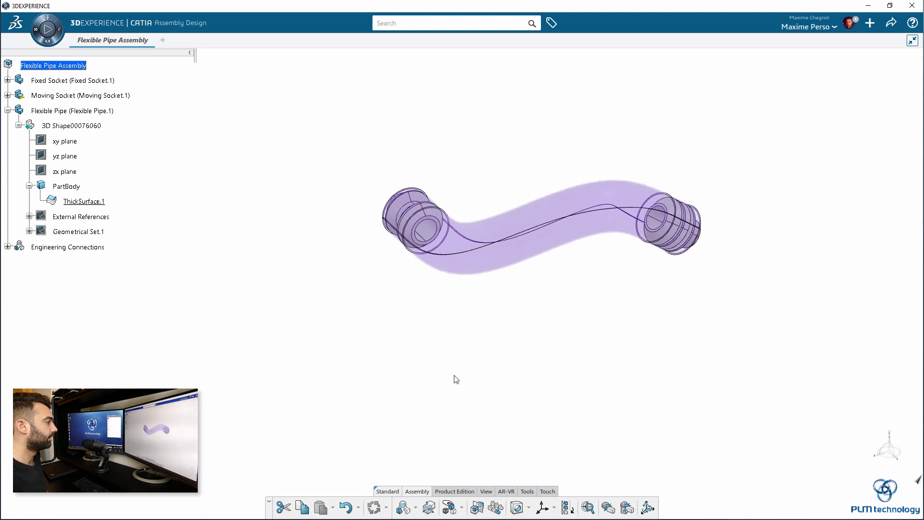
# Switch the render style to shading without edges
pyautogui.click(492, 493)
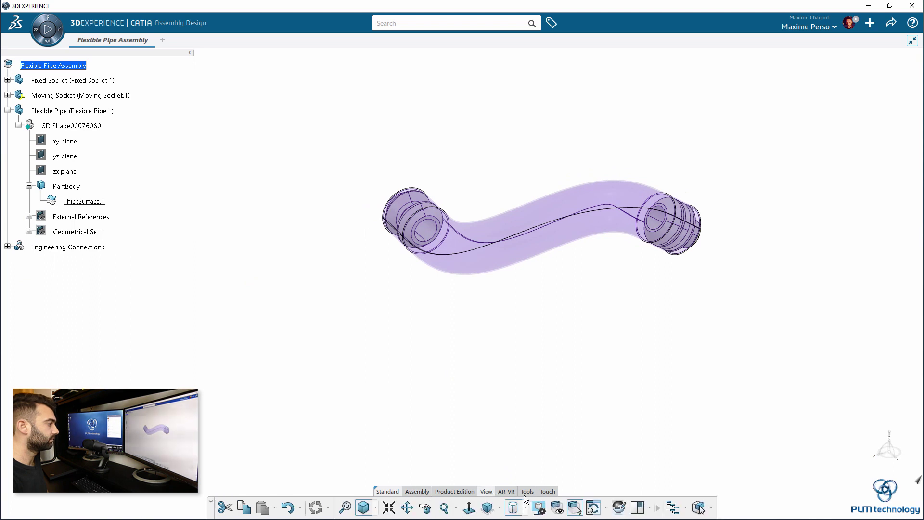
pyautogui.click(525, 507)
pyautogui.click(519, 397)
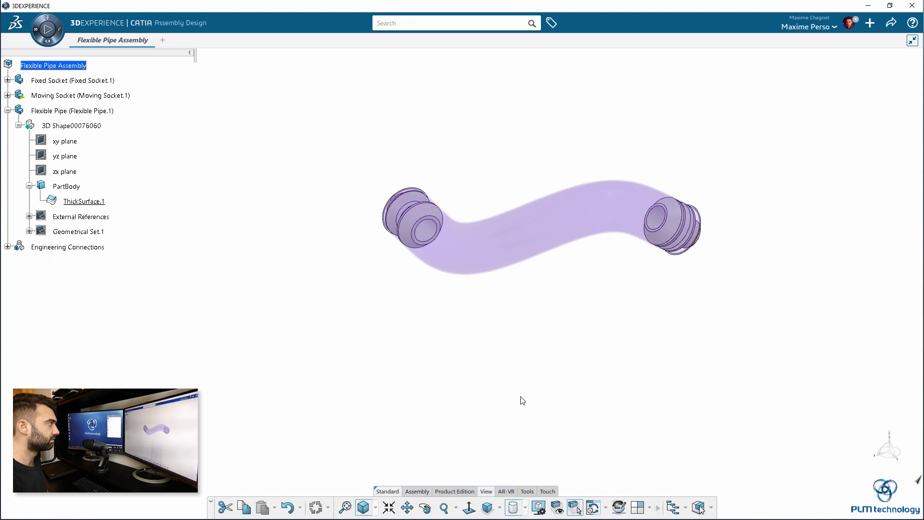
pyautogui.moveTo(429, 374)
pyautogui.mouseDown(button='middle')
pyautogui.moveTo(666, 262)
pyautogui.moveTo(489, 248)
pyautogui.moveTo(444, 350)
pyautogui.mouseUp(button='middle')
# Turn toward the threaded end and attach the robot compass to the Moving Socket
pyautogui.doubleClick(582, 361)
pyautogui.click(582, 360)
pyautogui.moveTo(784, 326); pyautogui.dragTo(744, 392, button='middle')
pyautogui.moveTo(765, 343); pyautogui.dragTo(580, 256, button='middle')
pyautogui.scroll(3, 580, 256)
pyautogui.moveTo(878, 446); pyautogui.dragTo(492, 237)
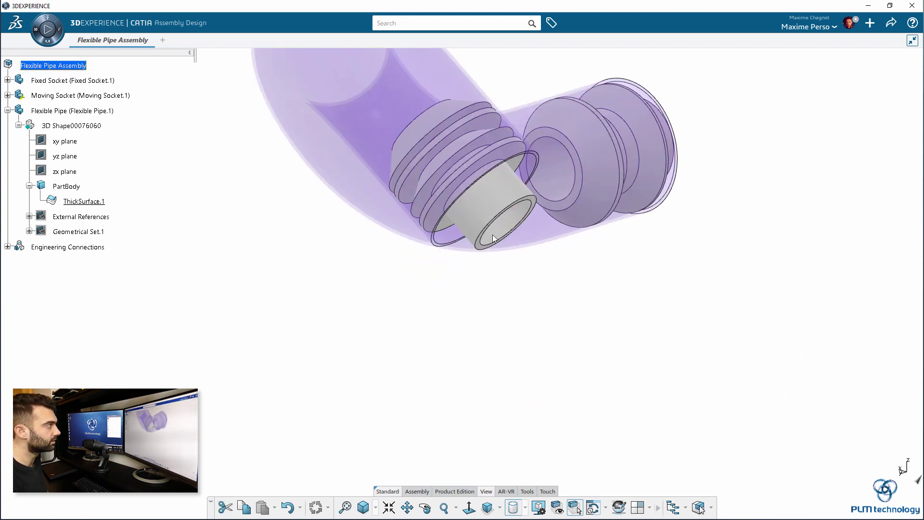
pyautogui.scroll(-3, 503, 233)
pyautogui.moveTo(533, 318); pyautogui.dragTo(611, 396, button='middle')
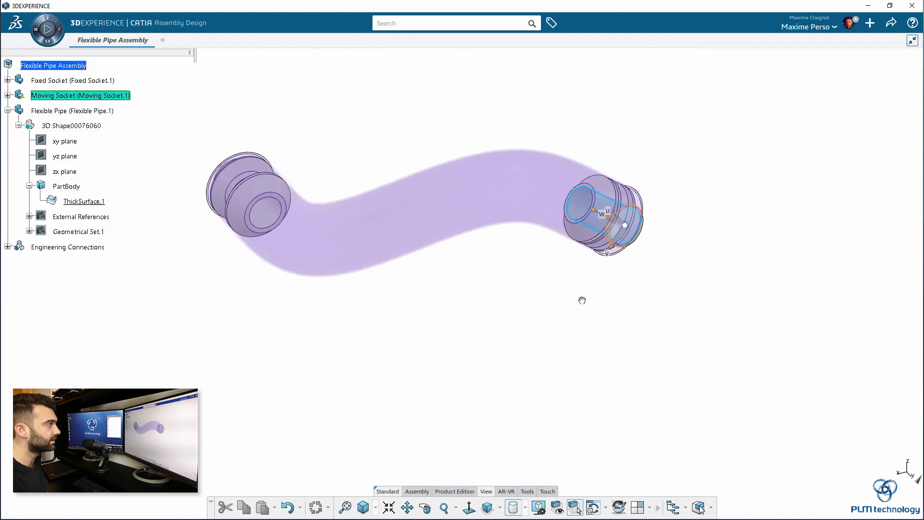
pyautogui.scroll(2, 588, 283)
pyautogui.moveTo(588, 282); pyautogui.dragTo(572, 248, button='middle')
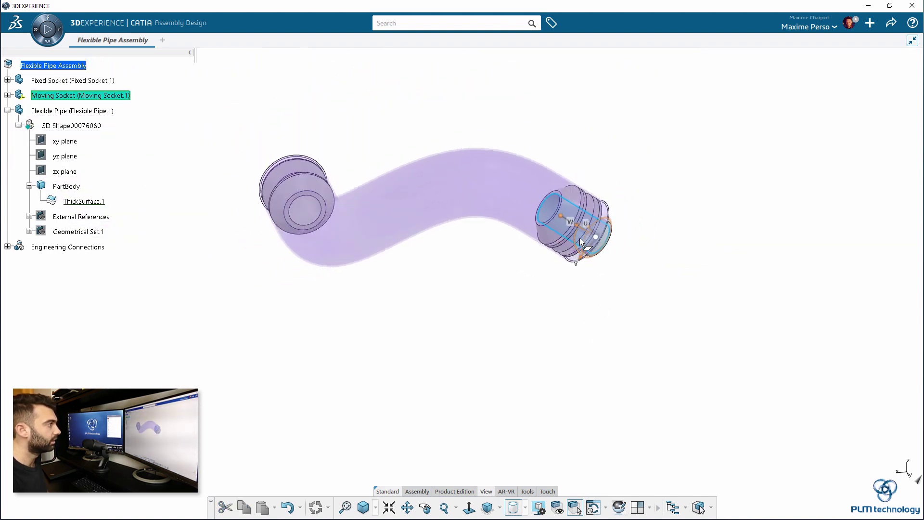
# Drag and rotate the Moving Socket down and right, then return the compass home
pyautogui.moveTo(580, 238)
pyautogui.mouseDown()
pyautogui.moveTo(599, 389)
pyautogui.moveTo(688, 443)
pyautogui.mouseUp()
pyautogui.moveTo(691, 465); pyautogui.dragTo(569, 364, button='middle')
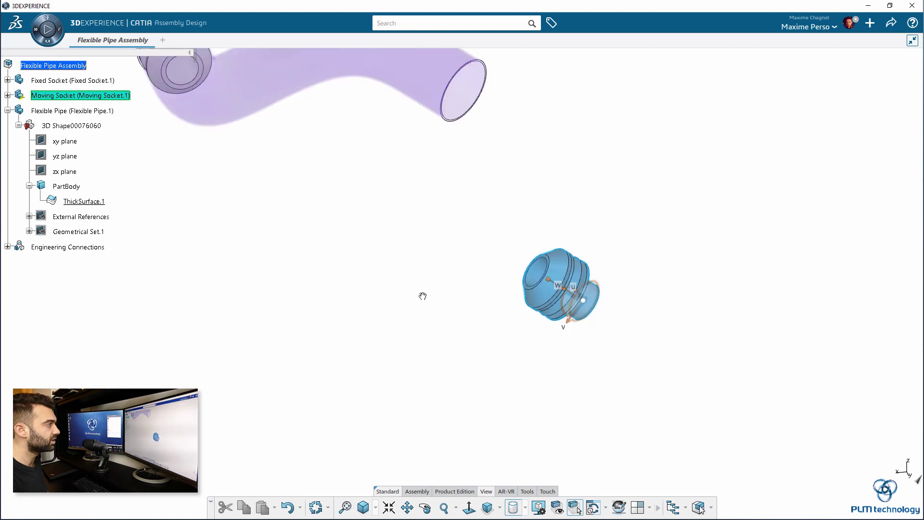
pyautogui.moveTo(435, 312); pyautogui.dragTo(489, 180, button='middle')
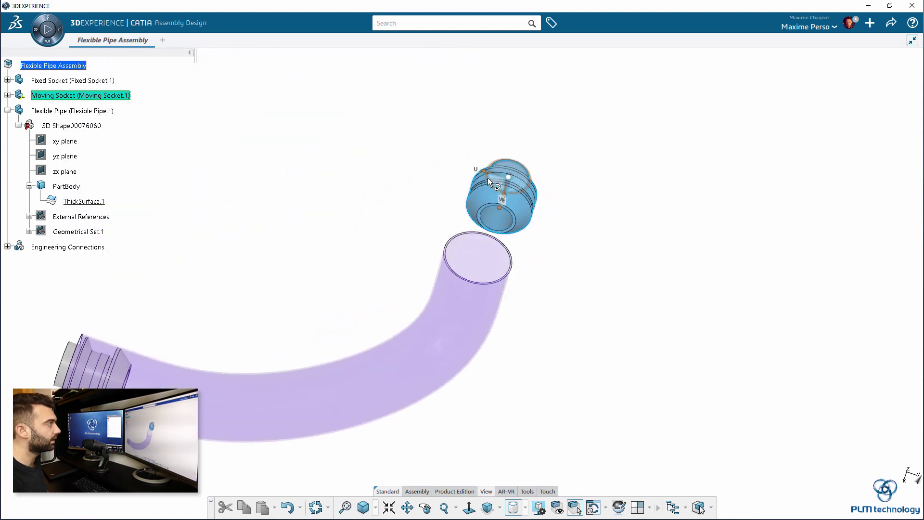
pyautogui.moveTo(489, 181); pyautogui.dragTo(507, 194)
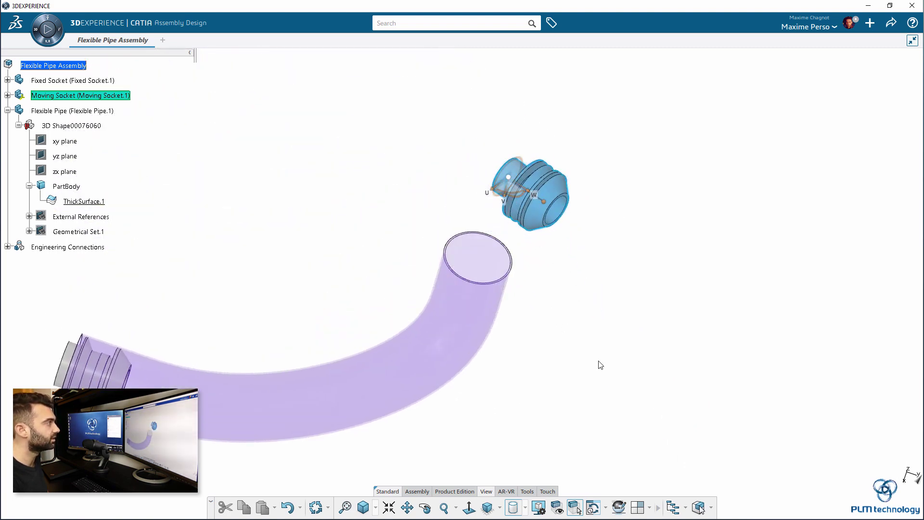
pyautogui.moveTo(598, 361)
pyautogui.mouseDown(button='middle')
pyautogui.moveTo(391, 154)
pyautogui.moveTo(212, 251)
pyautogui.moveTo(471, 330)
pyautogui.mouseUp(button='middle')
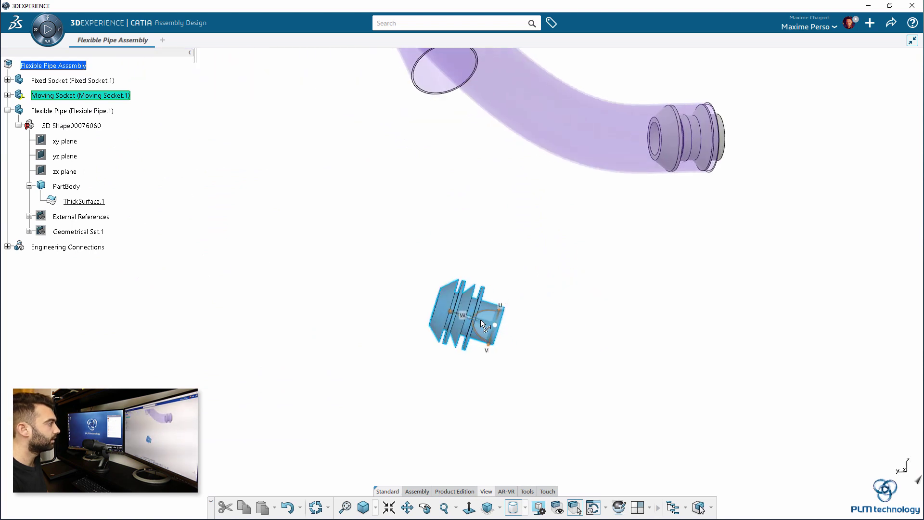
pyautogui.moveTo(480, 319); pyautogui.dragTo(650, 348)
pyautogui.click(427, 297)
pyautogui.moveTo(427, 297)
pyautogui.mouseDown(button='middle')
pyautogui.moveTo(484, 388)
pyautogui.moveTo(542, 335)
pyautogui.mouseUp(button='middle')
pyautogui.moveTo(574, 298); pyautogui.dragTo(629, 206)
pyautogui.moveTo(487, 313)
pyautogui.mouseDown(button='middle')
pyautogui.moveTo(351, 303)
pyautogui.moveTo(340, 350)
pyautogui.mouseUp(button='middle')
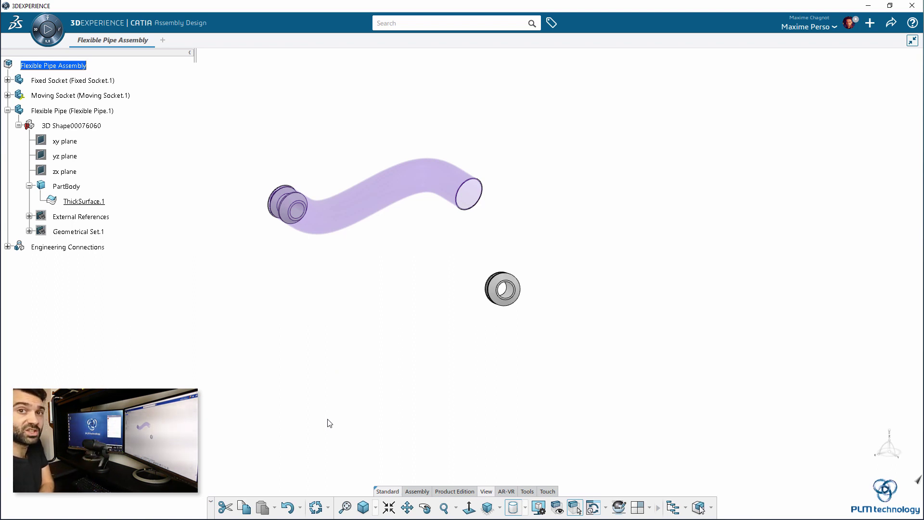
# Update so the pipe reroutes to the moved socket, and orbit to inspect it
pyautogui.click(318, 512)
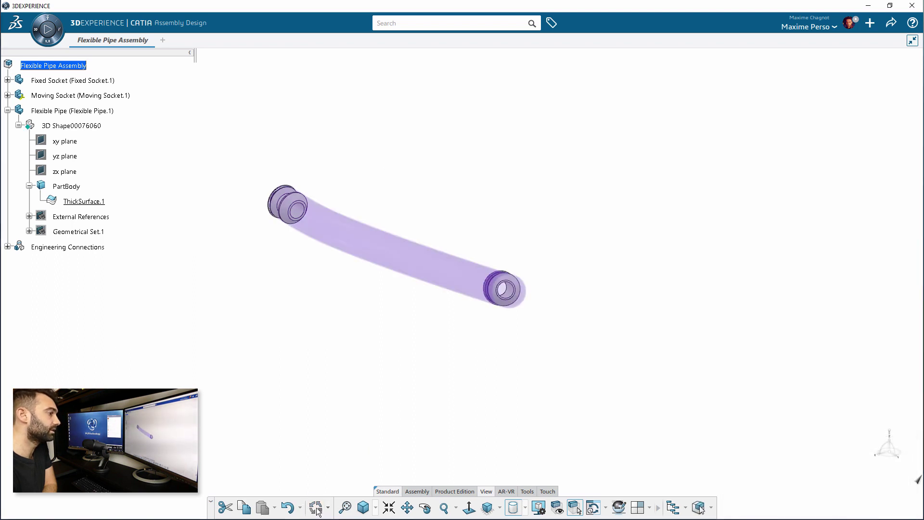
pyautogui.moveTo(552, 257)
pyautogui.mouseDown(button='middle')
pyautogui.moveTo(497, 324)
pyautogui.moveTo(228, 293)
pyautogui.moveTo(324, 342)
pyautogui.mouseUp(button='middle')
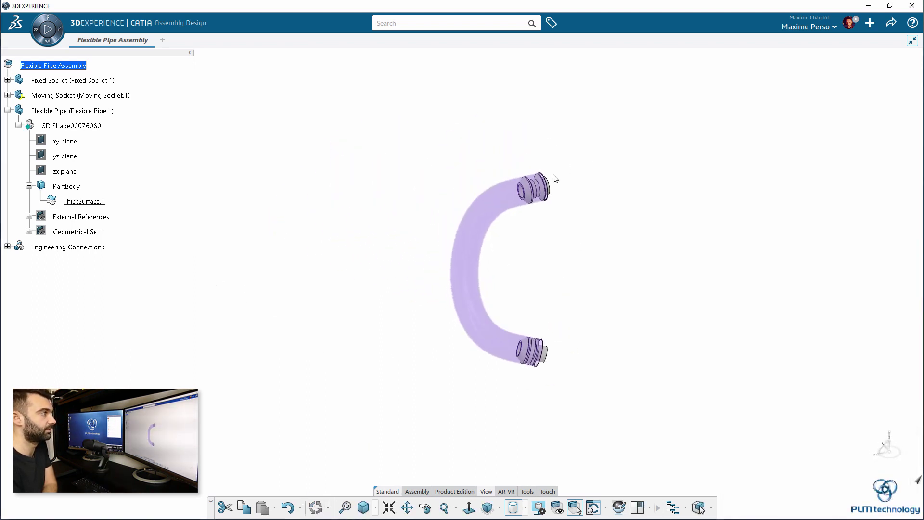
pyautogui.moveTo(183, 383)
pyautogui.mouseDown(button='middle')
pyautogui.moveTo(433, 377)
pyautogui.moveTo(339, 351)
pyautogui.moveTo(407, 279)
pyautogui.mouseUp(button='middle')
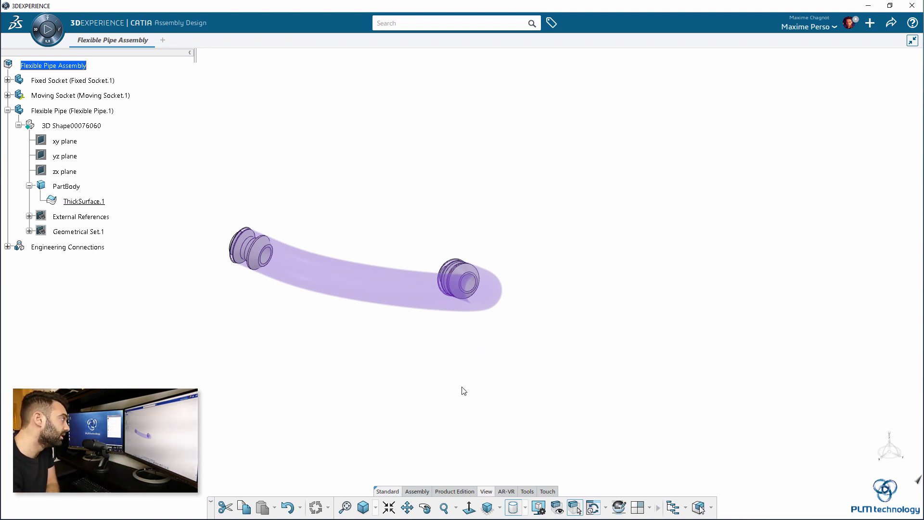
pyautogui.moveTo(463, 390)
pyautogui.mouseDown(button='middle')
pyautogui.moveTo(326, 320)
pyautogui.moveTo(526, 351)
pyautogui.moveTo(552, 299)
pyautogui.mouseUp(button='middle')
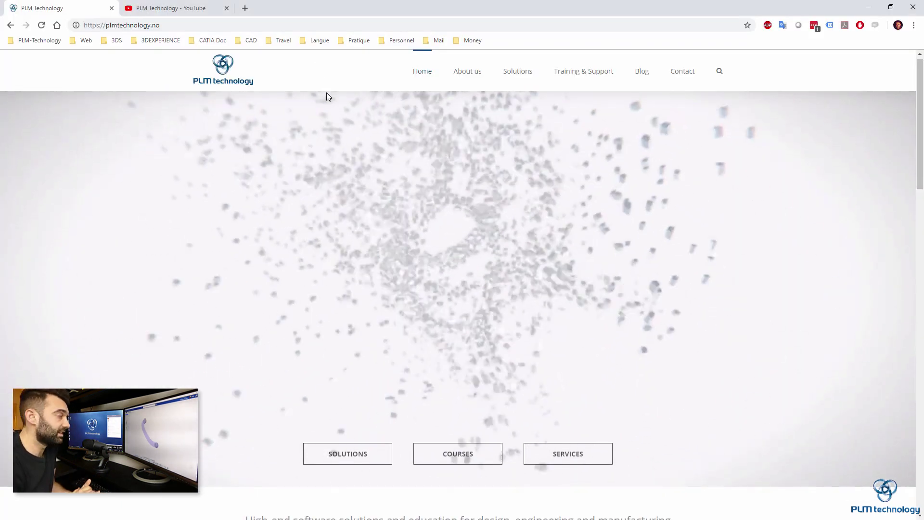
# Scroll the plmtechnology.no homepage and browse the Training & Support section
pyautogui.scroll(-5, 270, 185)
pyautogui.scroll(-7, 268, 182)
pyautogui.scroll(-5, 268, 181)
pyautogui.scroll(-6, 265, 177)
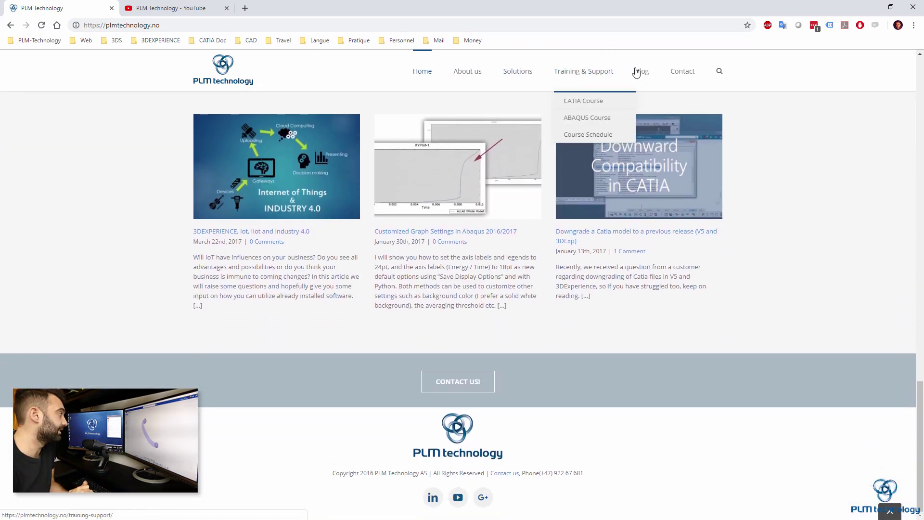
pyautogui.click(580, 78)
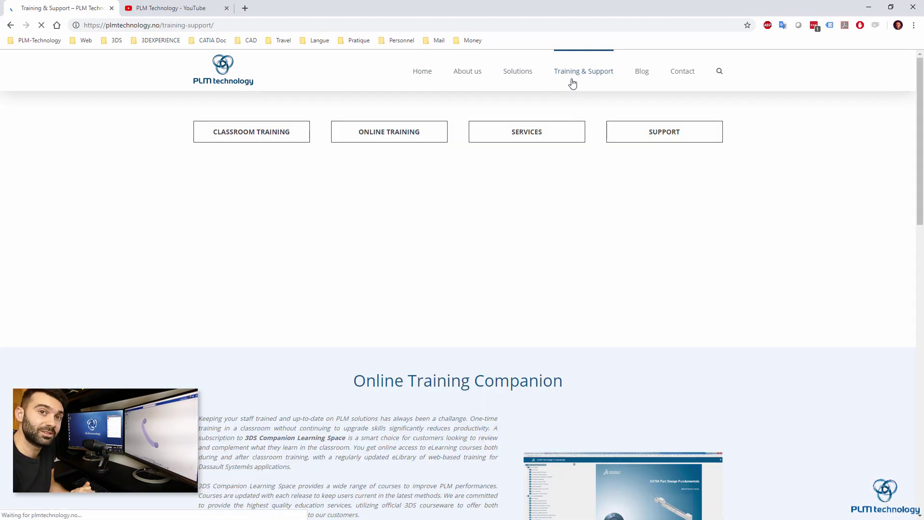
pyautogui.scroll(-1, 432, 183)
pyautogui.scroll(-9, 431, 183)
pyautogui.scroll(8, 438, 175)
pyautogui.scroll(3, 437, 174)
# Browse the Blog page, then show the PLM Technology YouTube channel's VIDÉOS list
pyautogui.click(642, 71)
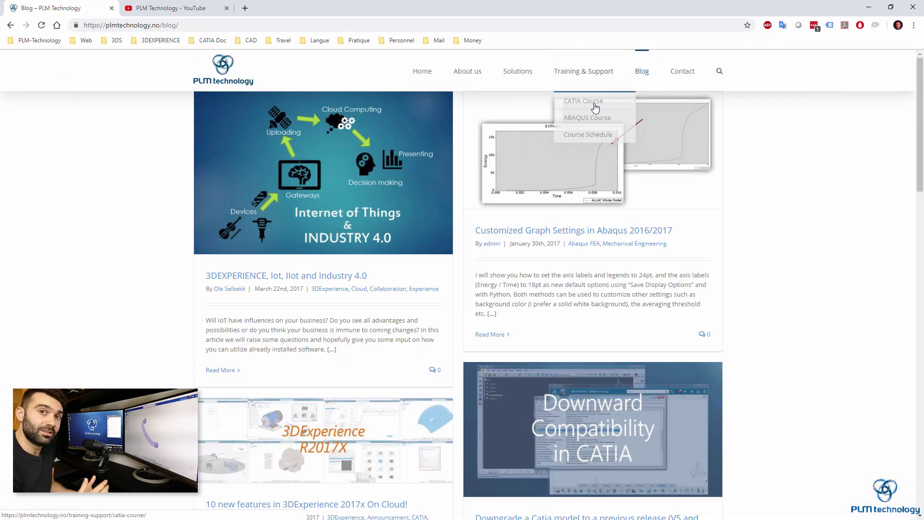
pyautogui.scroll(-2, 140, 256)
pyautogui.scroll(-5, 146, 247)
pyautogui.scroll(-3, 146, 247)
pyautogui.click(169, 8)
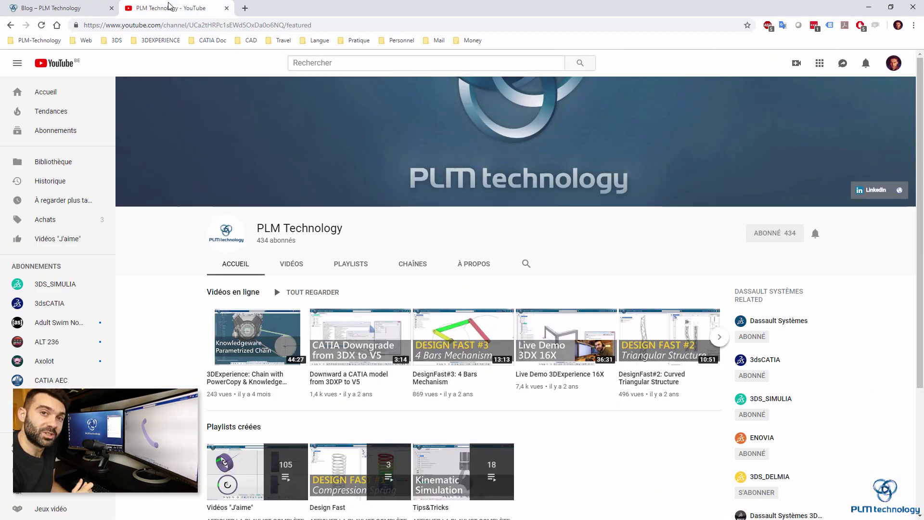
pyautogui.click(291, 263)
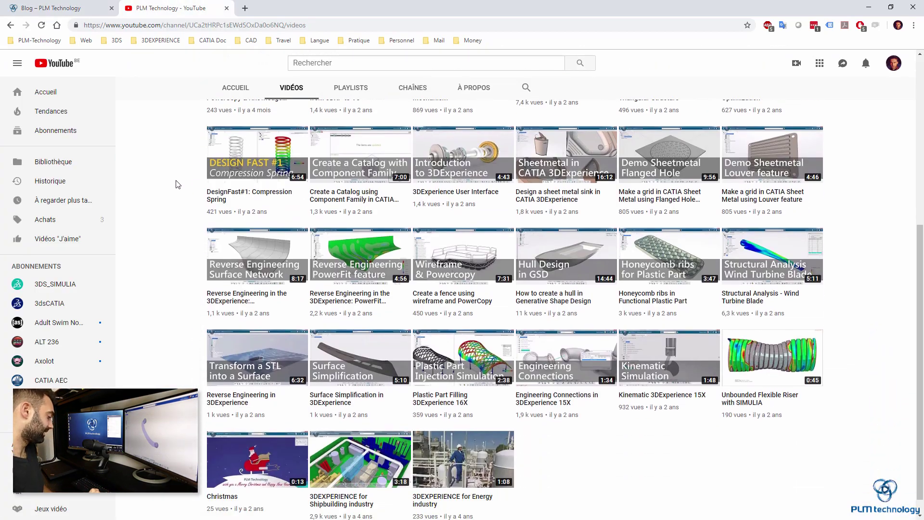